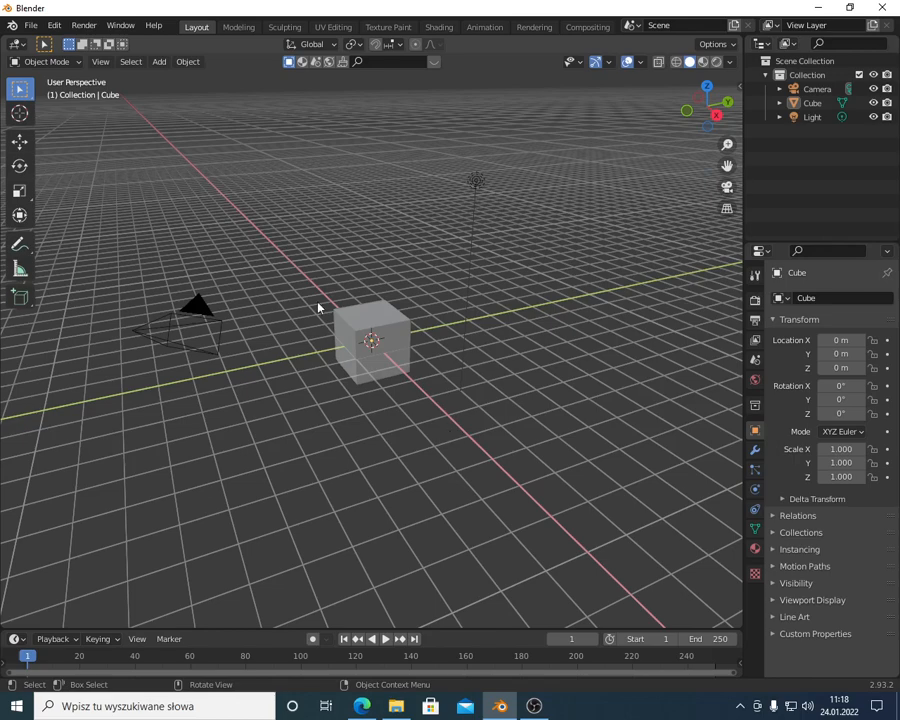
scroll(418, 406, up, 3)
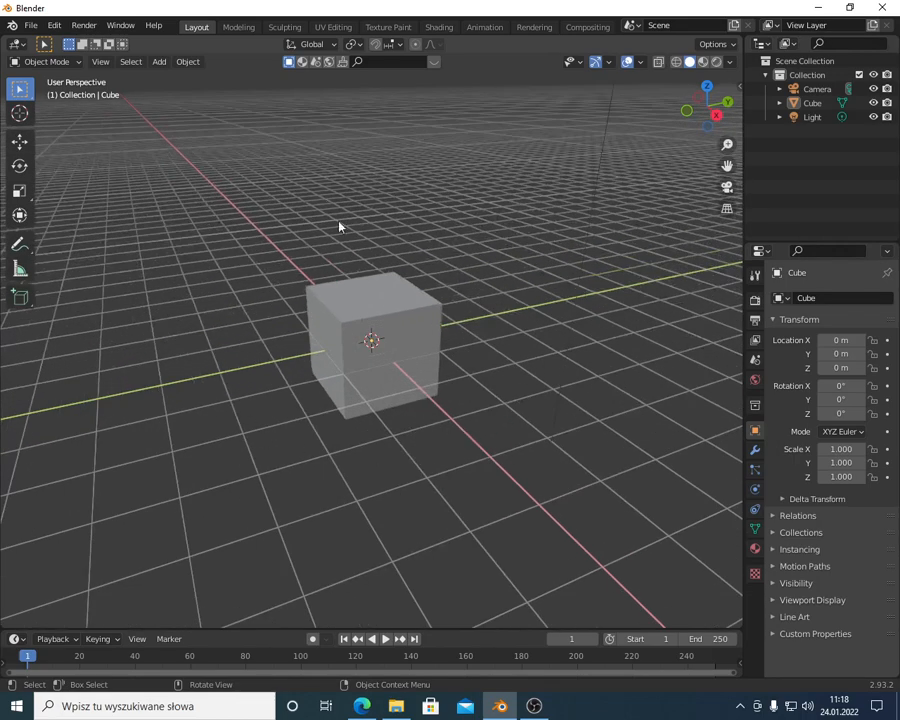
scroll(412, 368, down, 4)
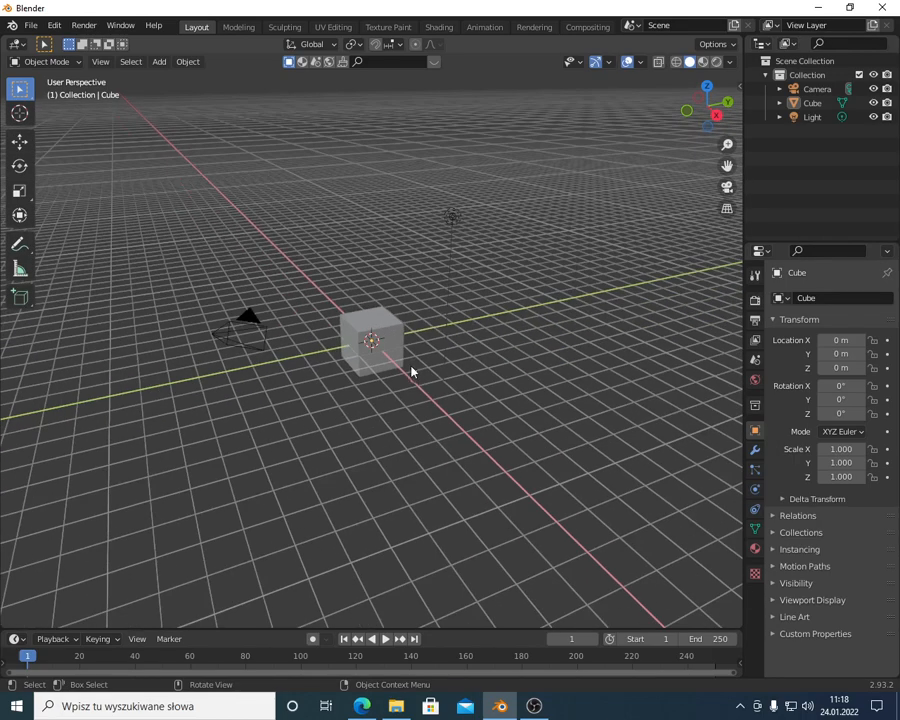
scroll(386, 366, up, 1)
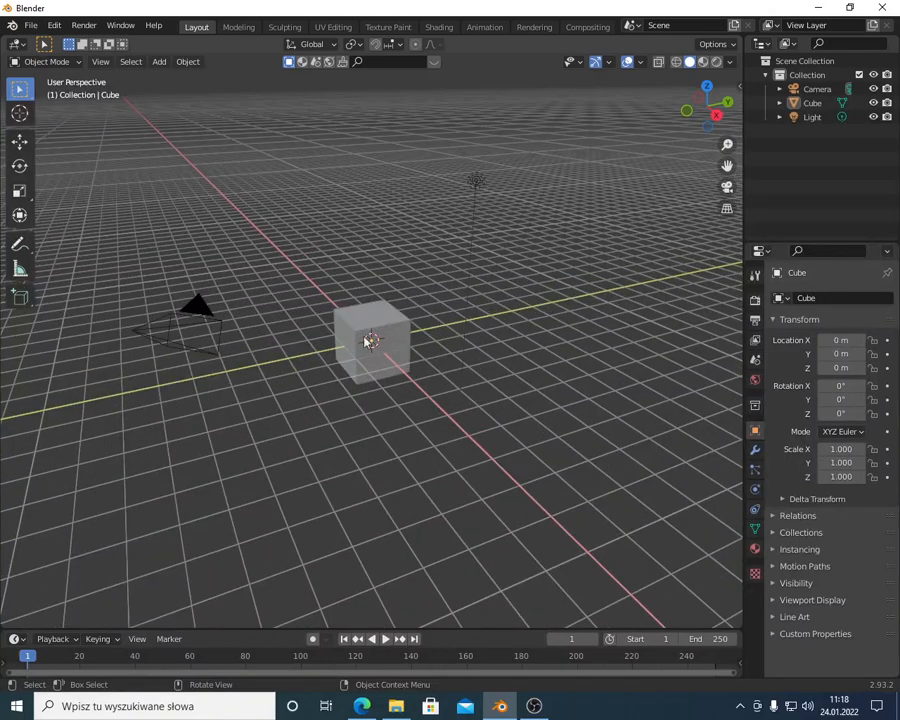
scroll(405, 346, up, 2)
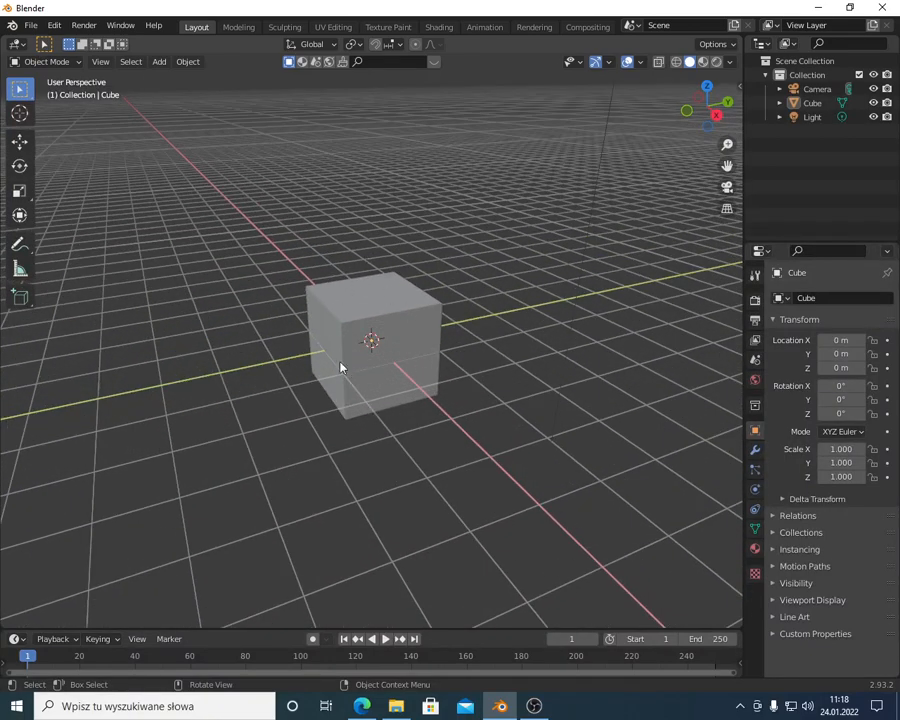
scroll(373, 347, up, 2)
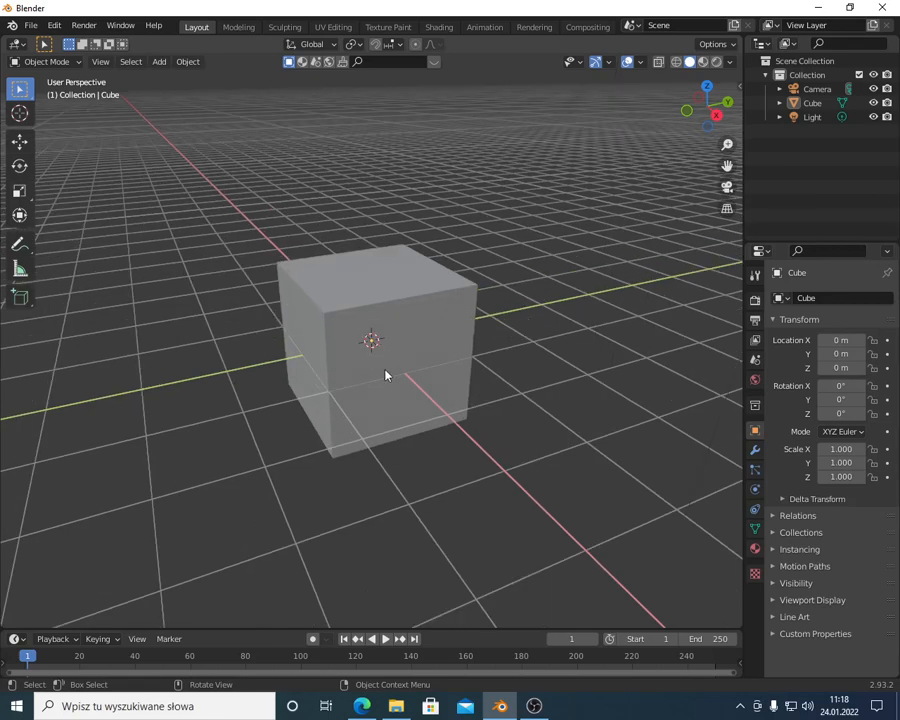
scroll(362, 355, down, 2)
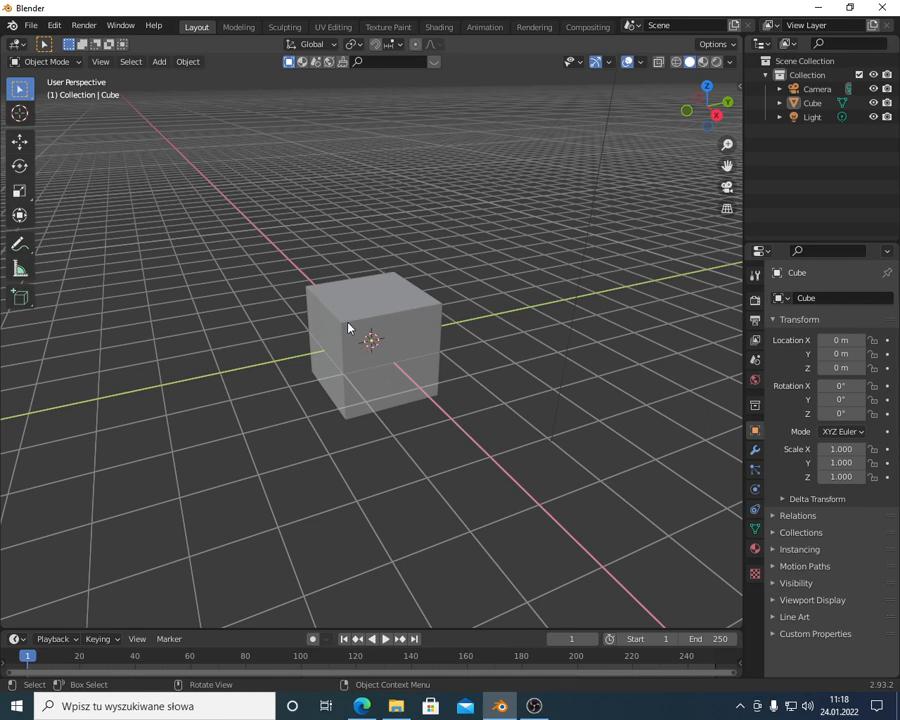
scroll(366, 352, down, 3)
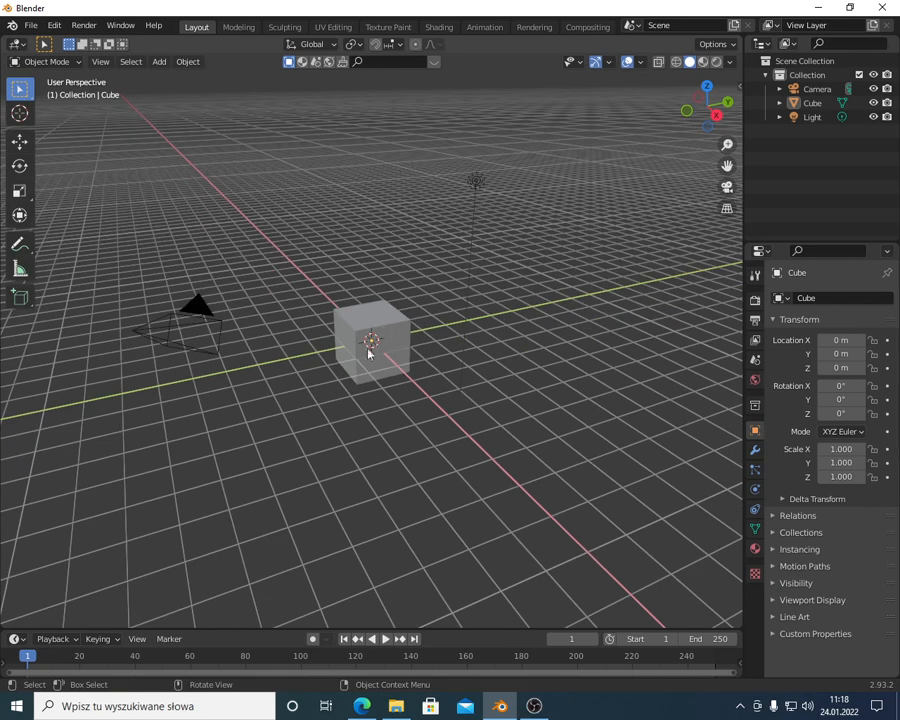
scroll(378, 366, up, 3)
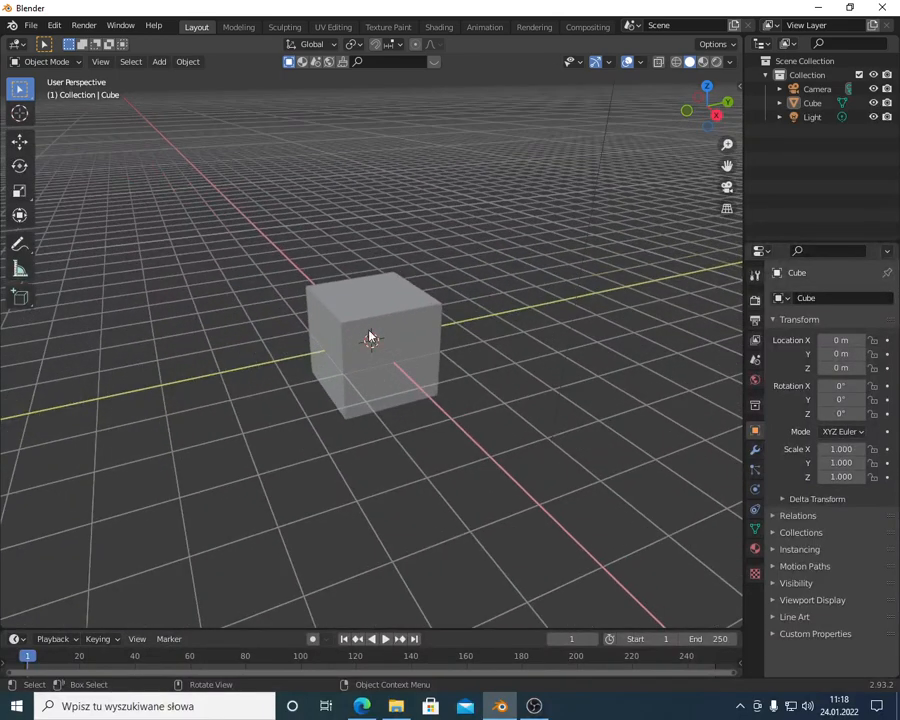
scroll(372, 345, down, 3)
scroll(376, 350, up, 3)
Select the default cube and switch it to Edit Mode.
click(374, 345)
scroll(330, 274, up, 1)
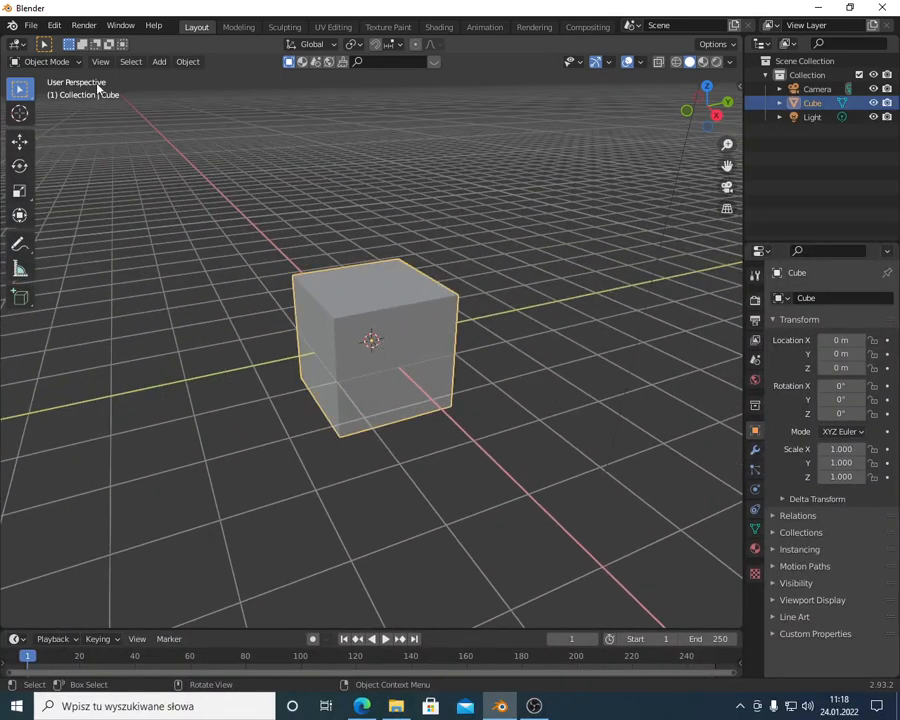
click(40, 61)
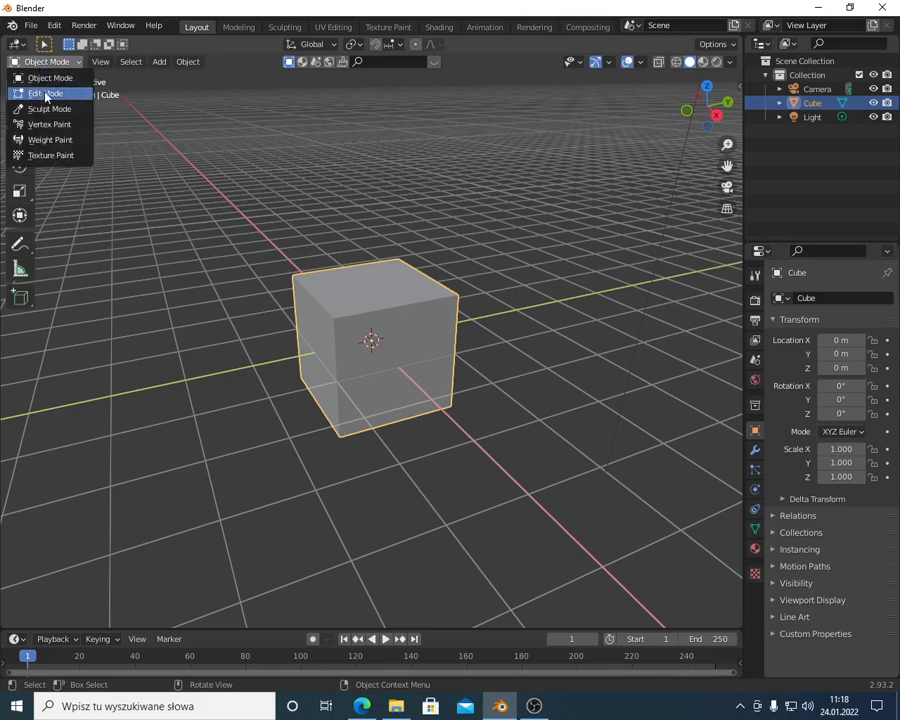
click(46, 94)
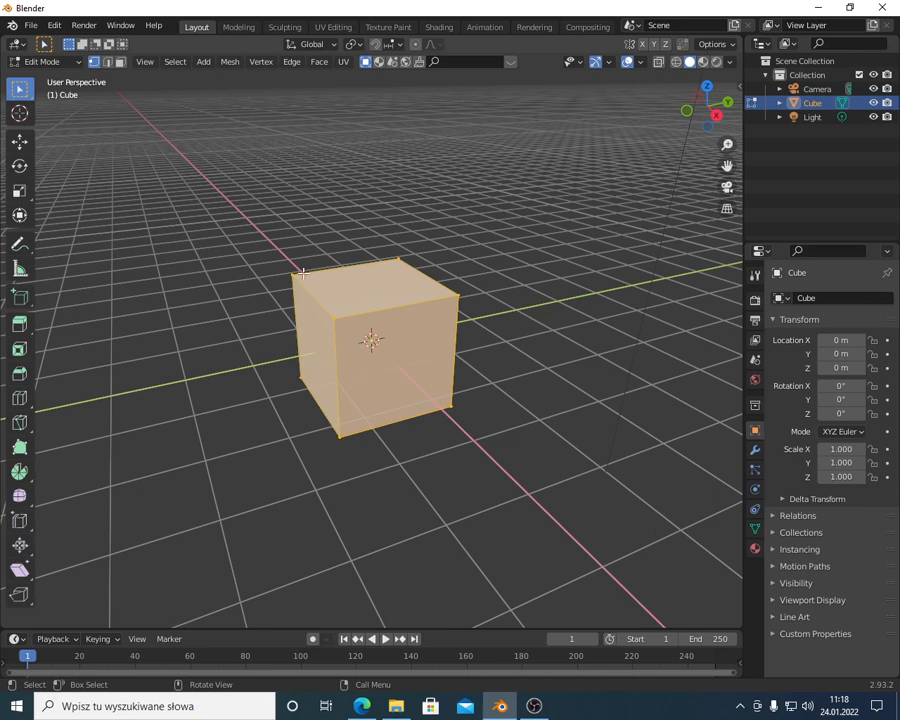
scroll(213, 197, up, 1)
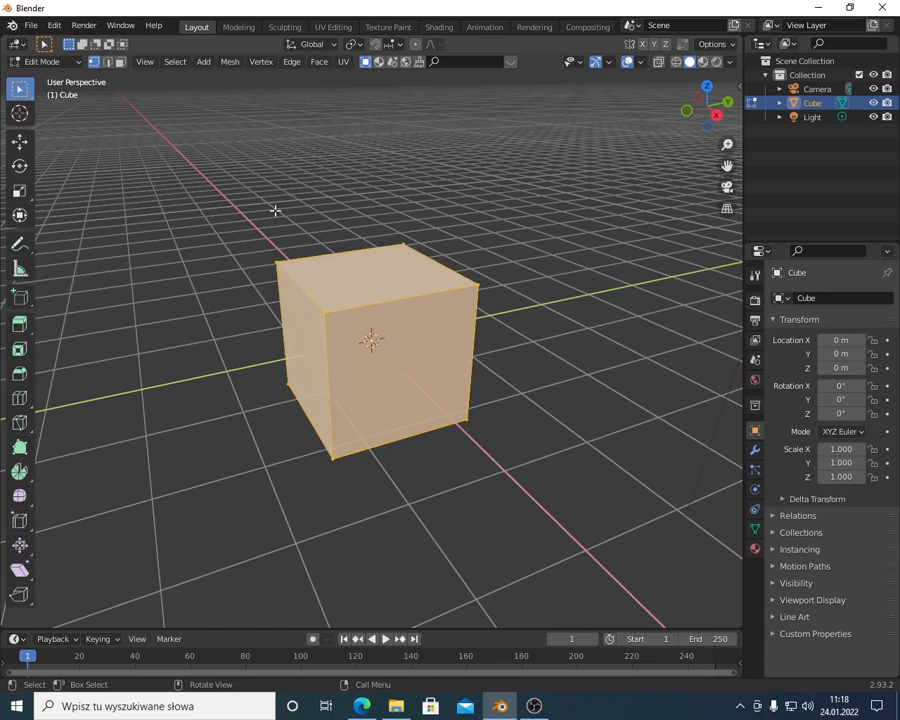
Subdivide the whole cube and expand the settings of the Subdivide operation.
right_click(211, 179)
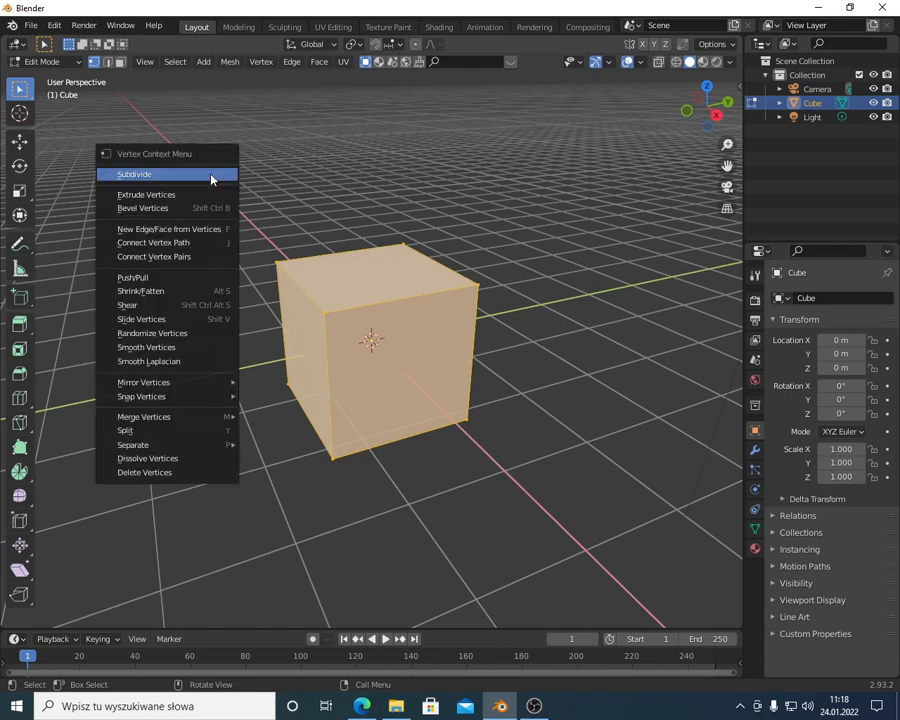
click(151, 181)
scroll(425, 283, up, 3)
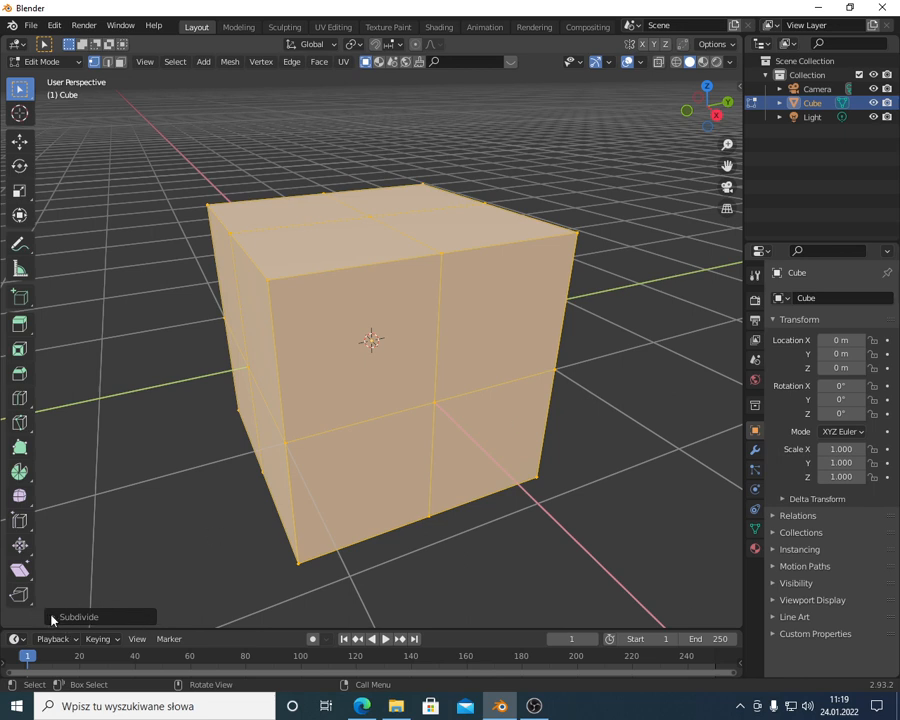
click(55, 617)
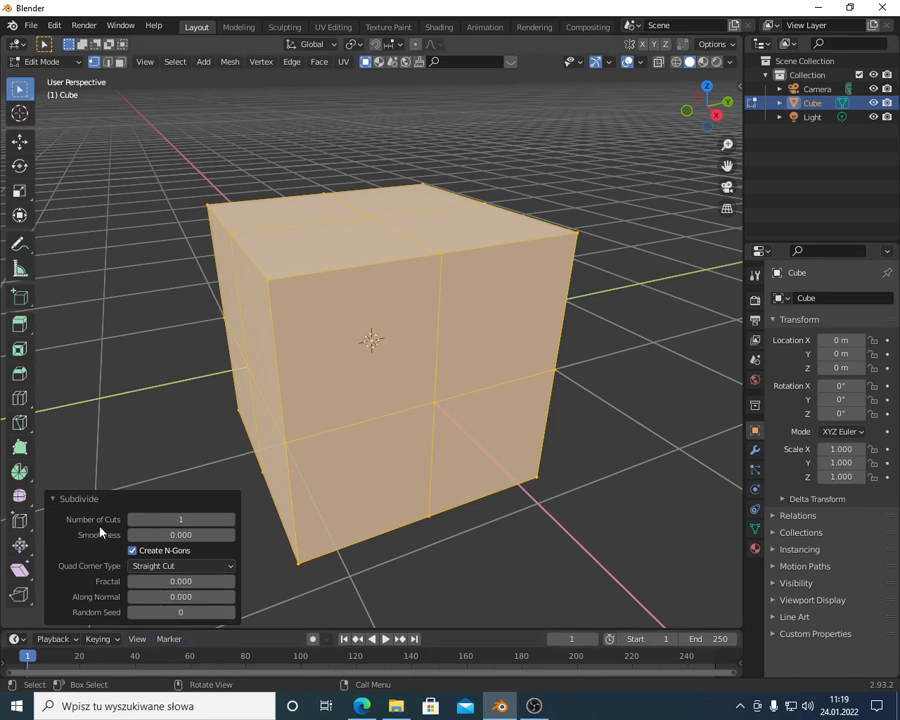
Try the cube's subdivision with the Number of Cuts at 10 and at 22.
drag(170, 518, 250, 518)
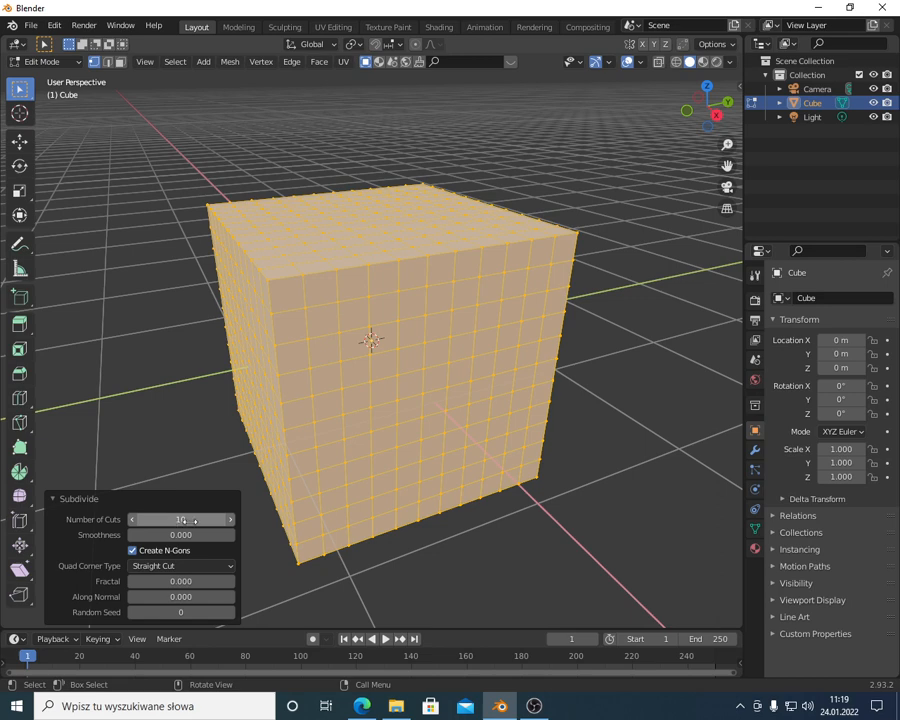
mouse_move(192, 520)
mouse_down()
mouse_move(135, 520)
mouse_move(192, 520)
mouse_move(135, 519)
mouse_move(190, 519)
mouse_move(182, 518)
mouse_up()
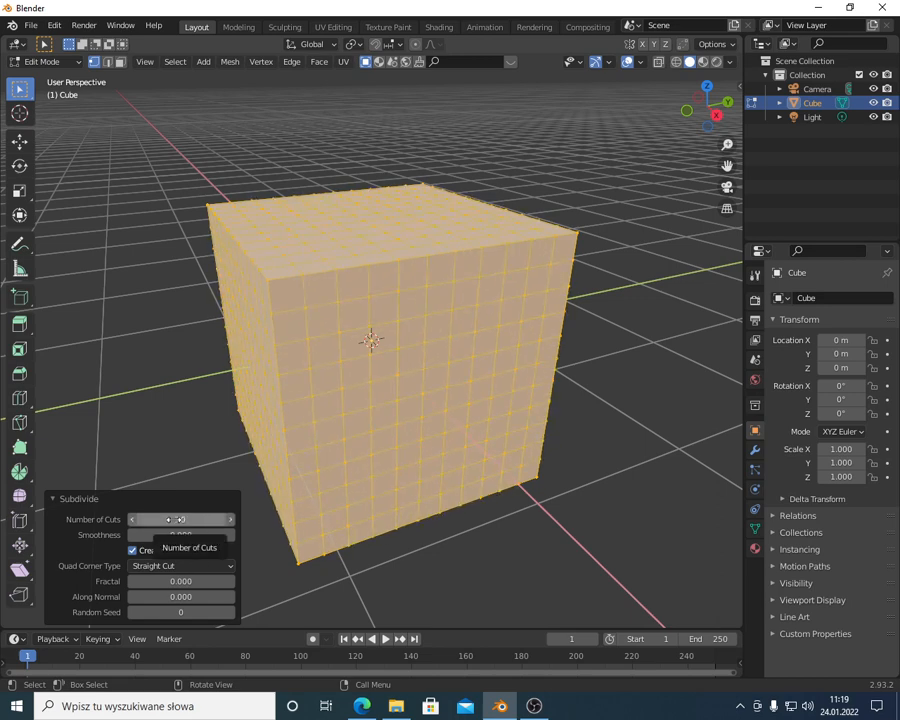
click(170, 519)
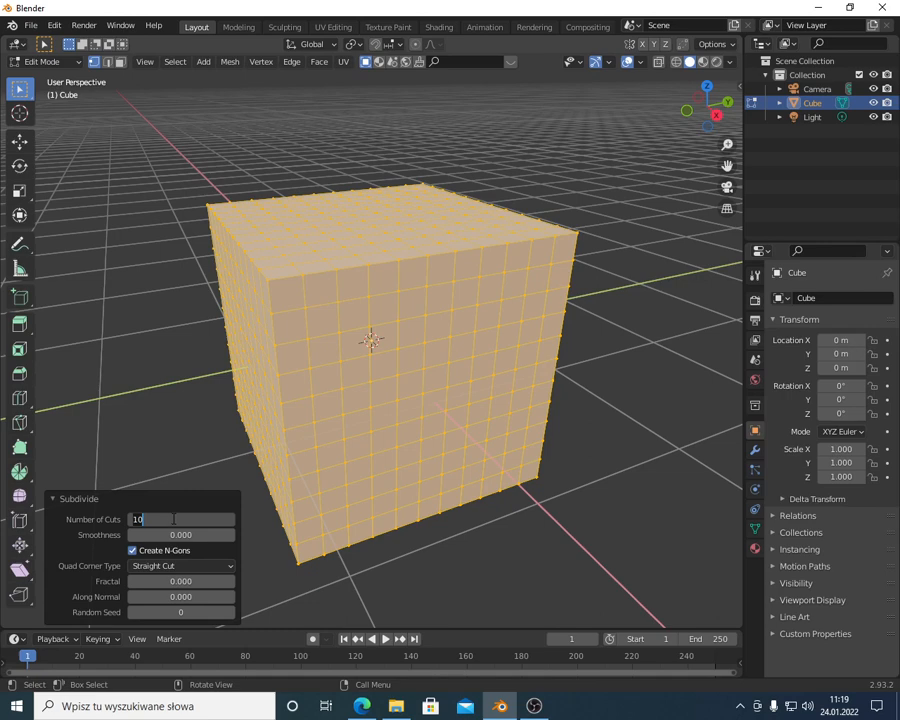
text(22)
key(Return)
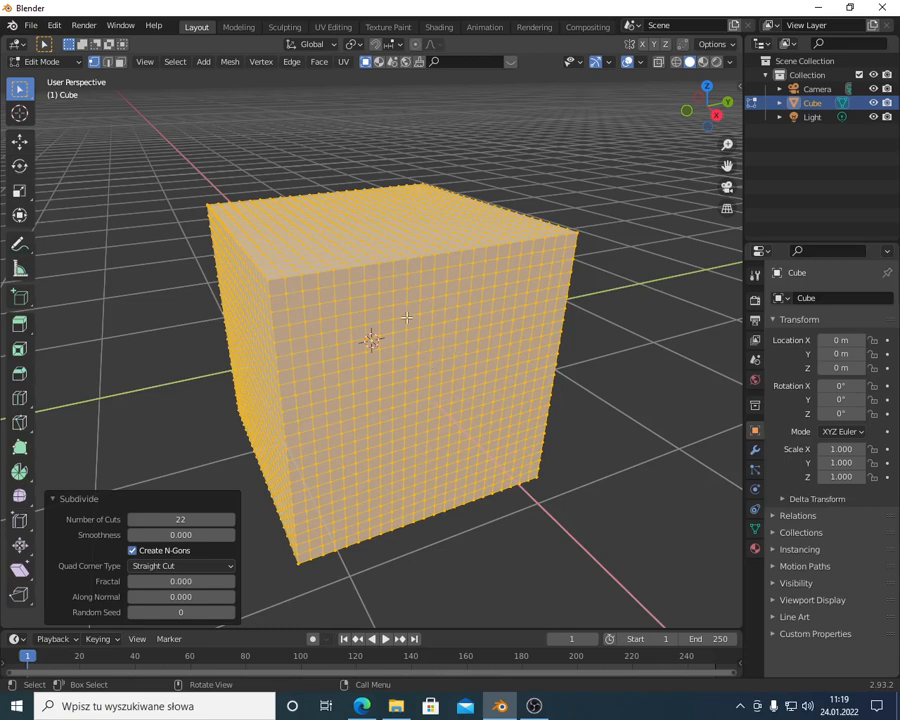
scroll(428, 385, up, 1)
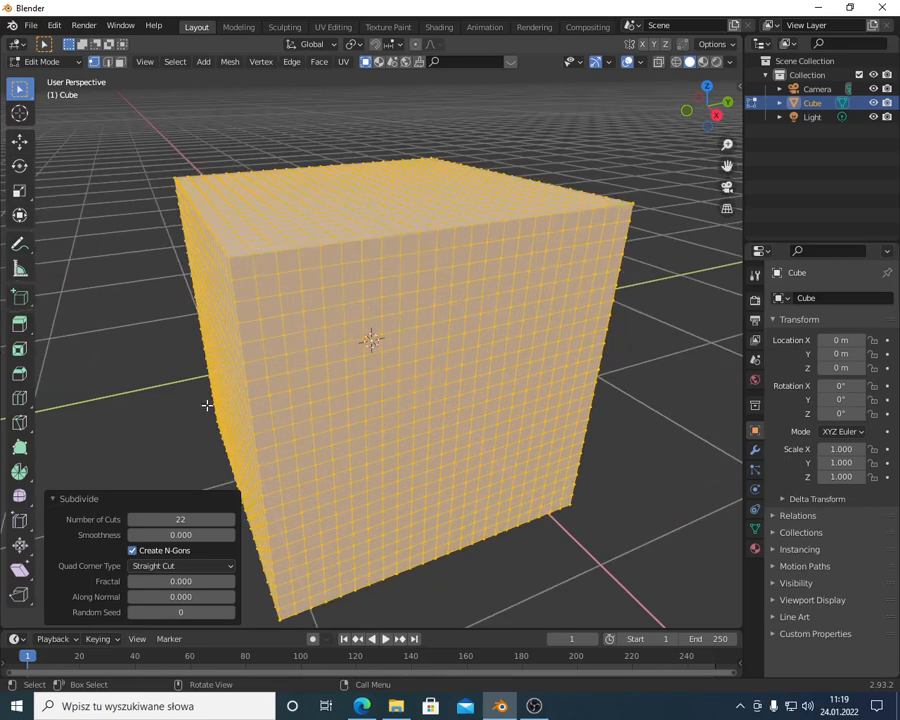
Set the subdivision's Number of Cuts to 11 and its Smoothness to 1.000.
drag(180, 519, 132, 534)
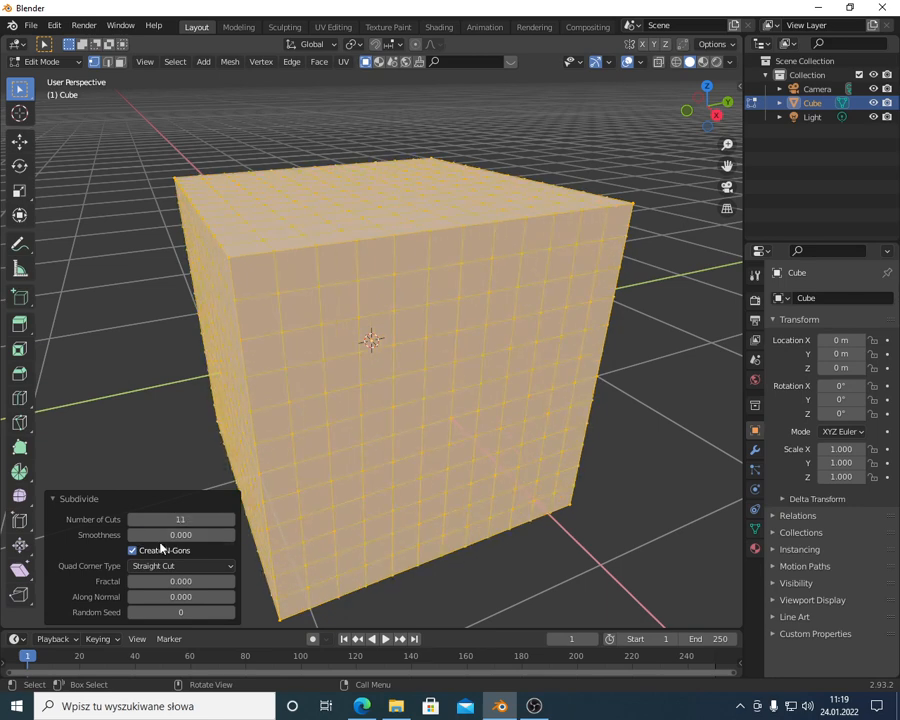
scroll(215, 172, down, 2)
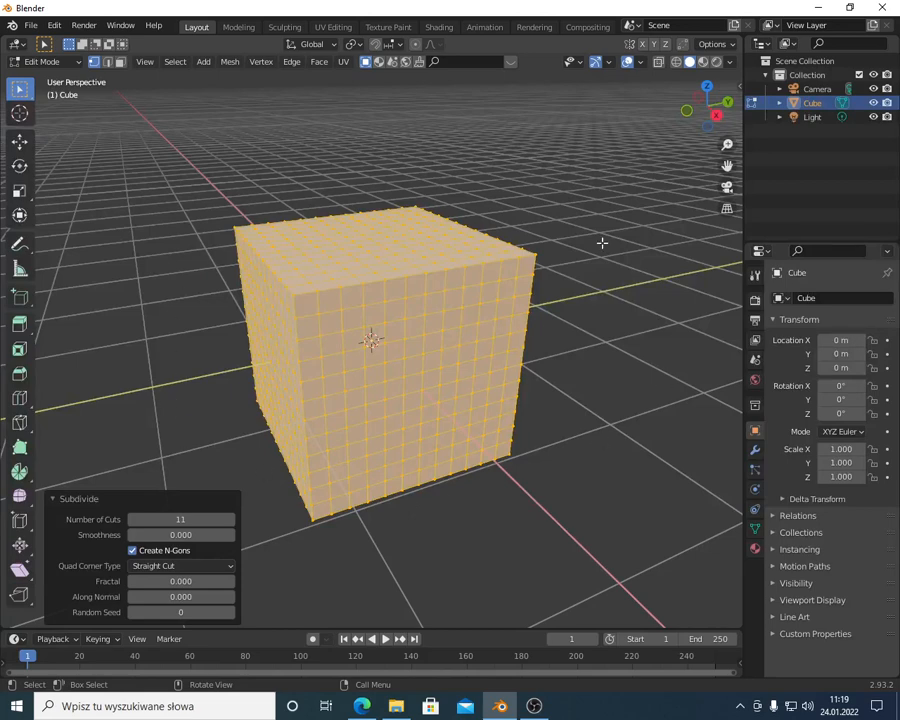
scroll(367, 381, up, 2)
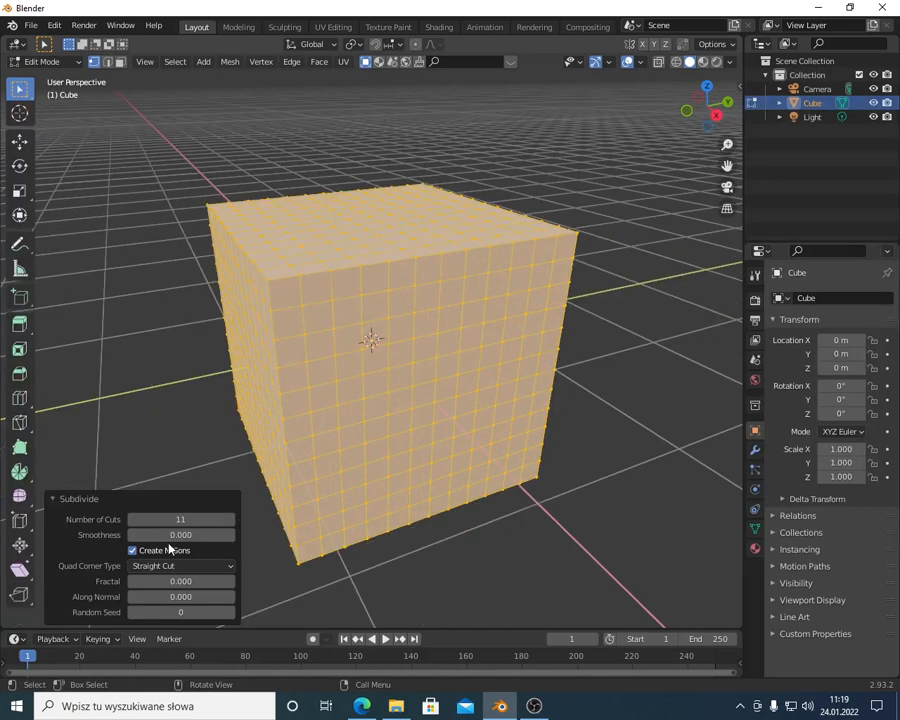
drag(172, 535, 250, 535)
scroll(383, 359, down, 1)
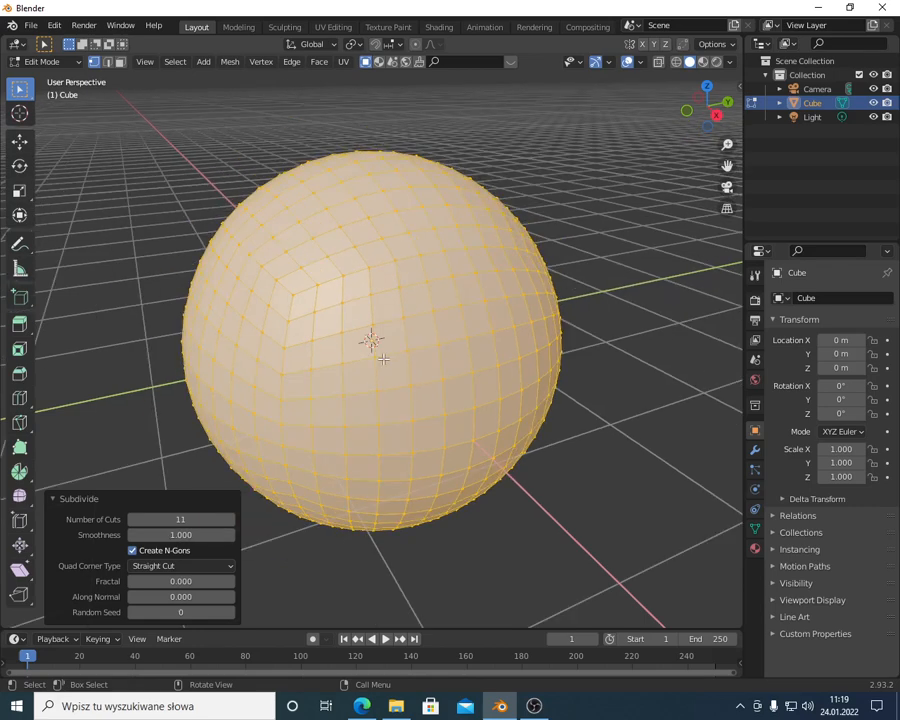
mouse_move(180, 535)
mouse_down()
mouse_move(140, 535)
mouse_move(185, 535)
mouse_up()
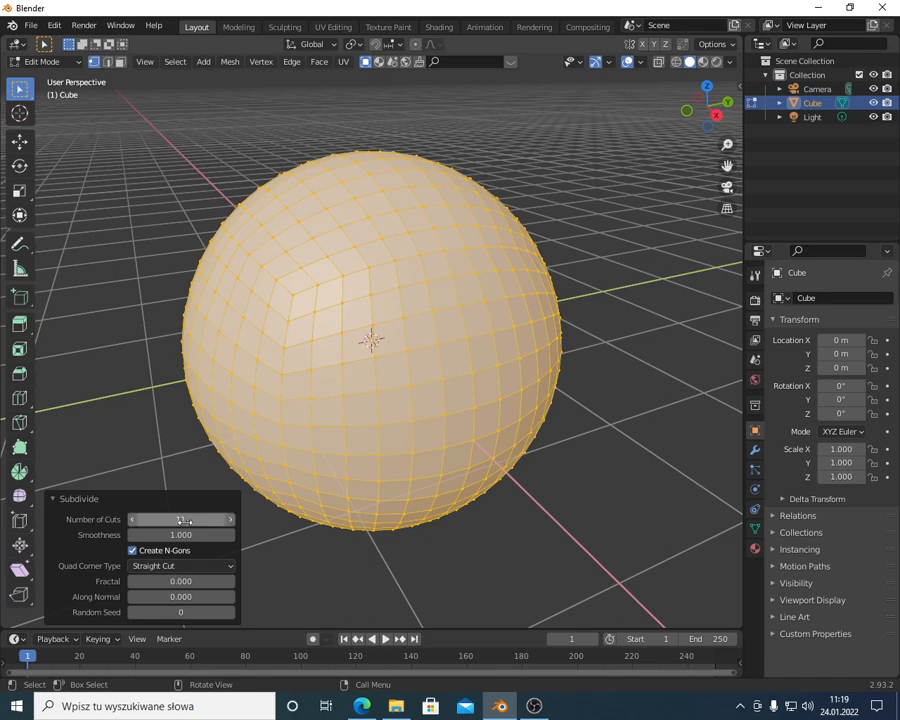
Reduce the subdivision's Number of Cuts to 1 and deselect the mesh.
drag(195, 524, 140, 524)
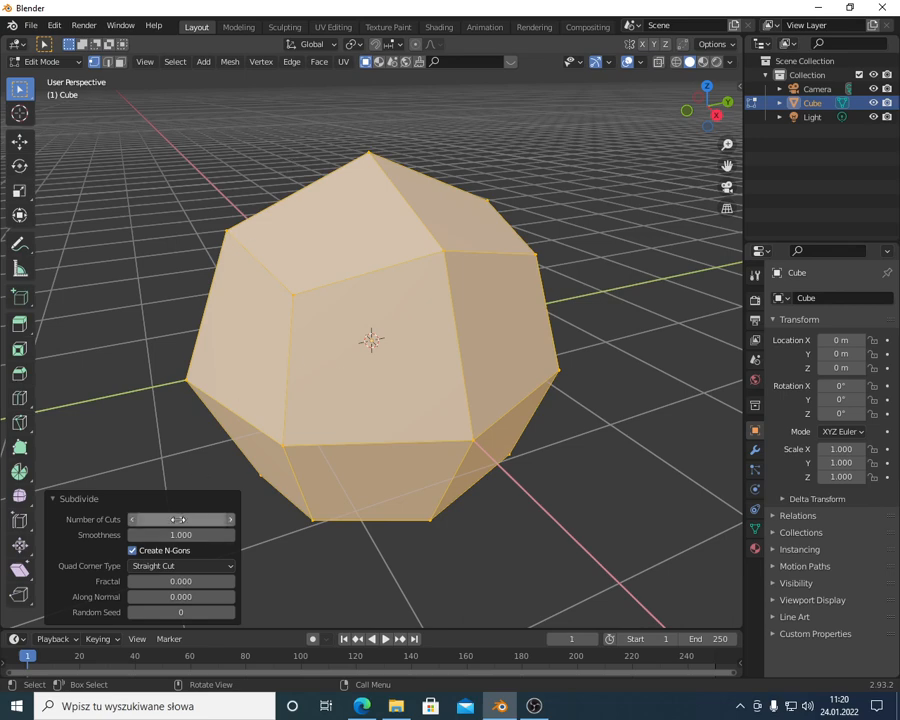
mouse_move(178, 519)
mouse_down()
mouse_move(230, 519)
mouse_move(180, 519)
mouse_up()
click(137, 555)
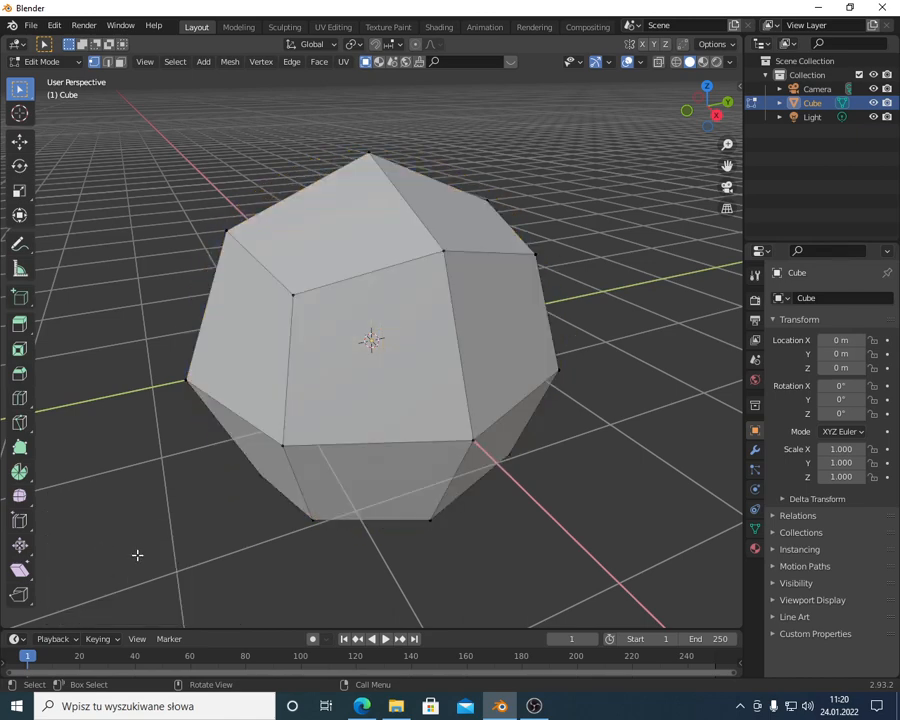
Select the entire mesh again and subdivide it a second time.
click(290, 289)
key(alt+a)
key(a)
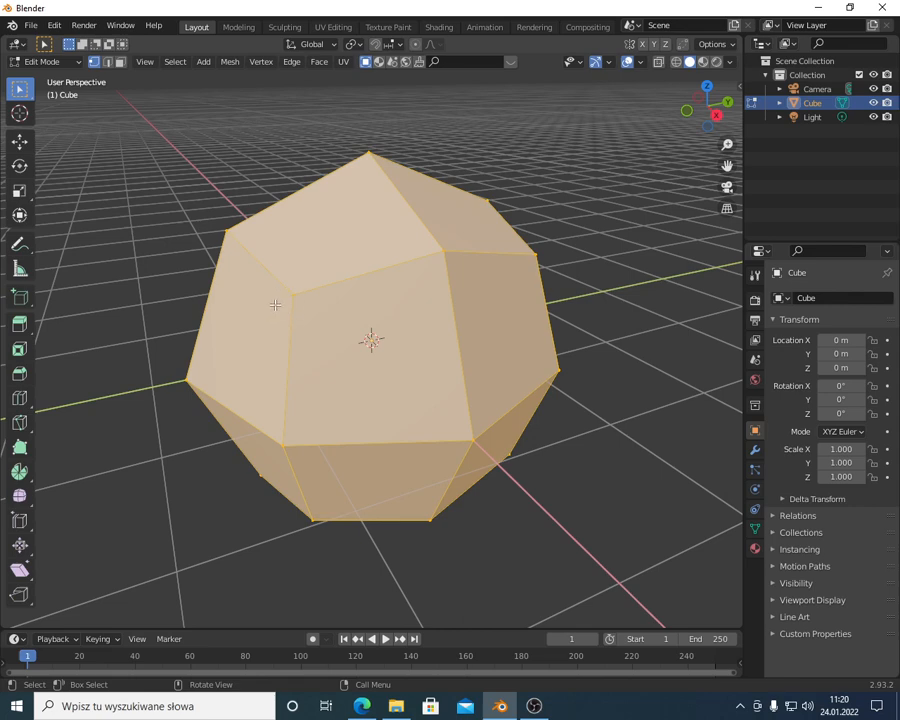
right_click(130, 172)
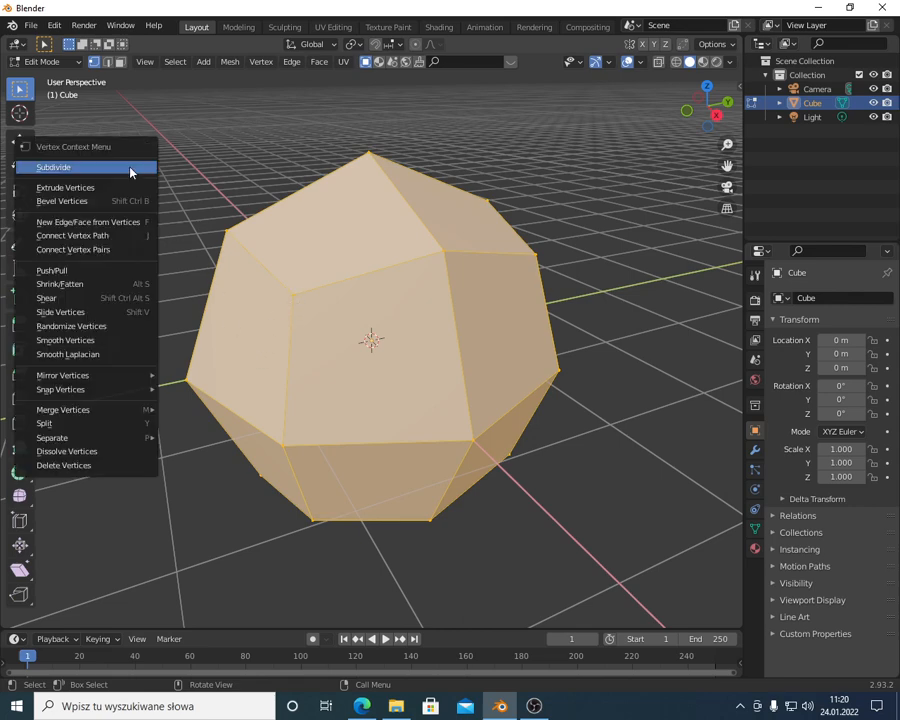
click(98, 169)
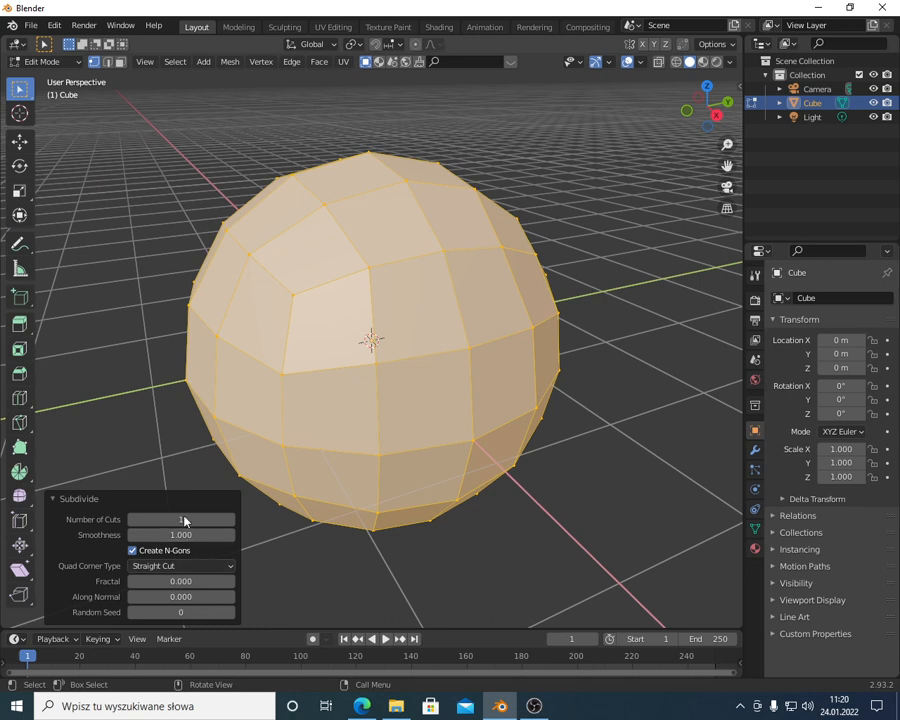
Turn Create N-Gons off and on again for the second subdivision and set its Smoothness to 0.000.
click(133, 552)
click(133, 552)
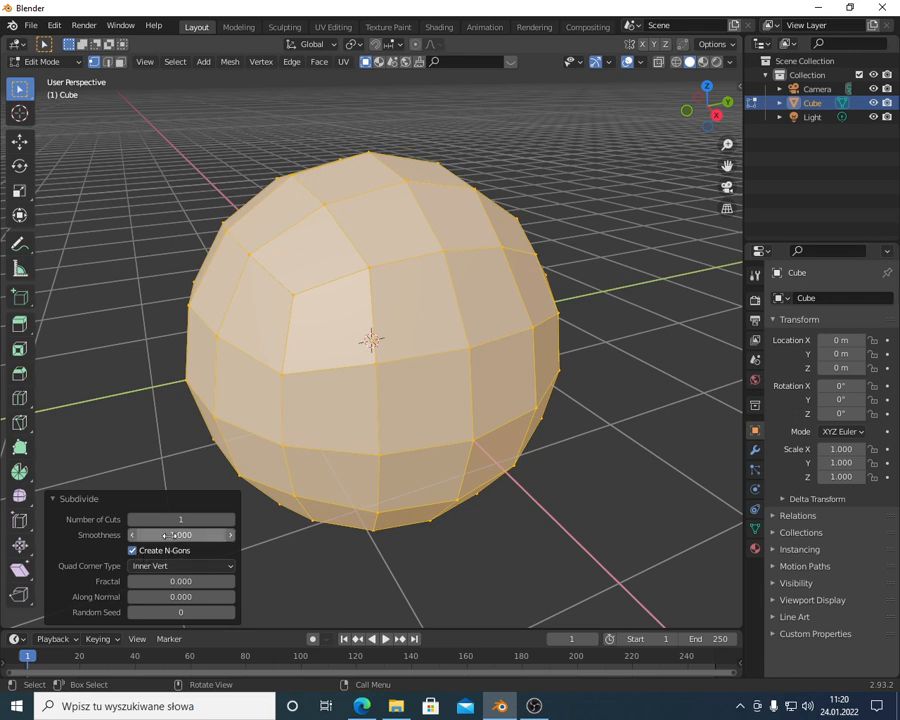
drag(171, 535, 130, 535)
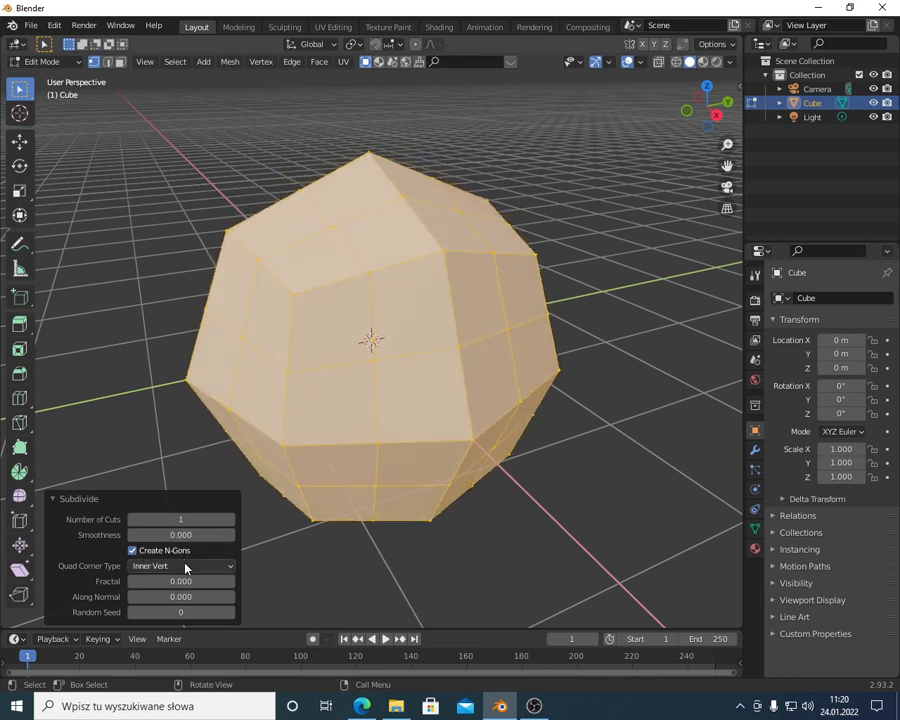
Review the Quad Corner Type options of the second subdivision and choose Inner Vert.
click(145, 567)
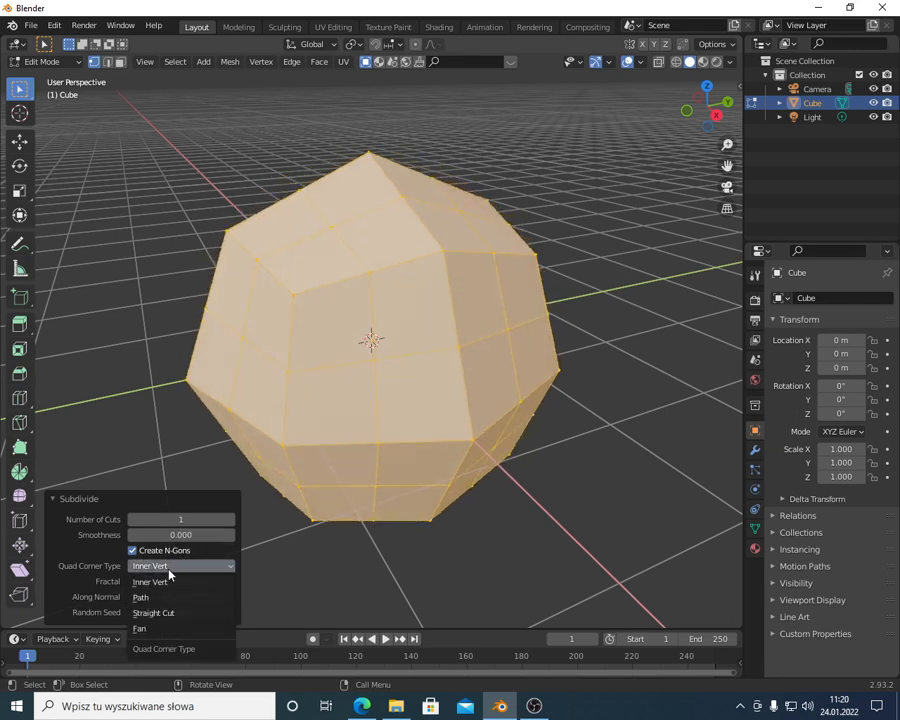
click(158, 568)
click(165, 566)
click(150, 567)
click(150, 568)
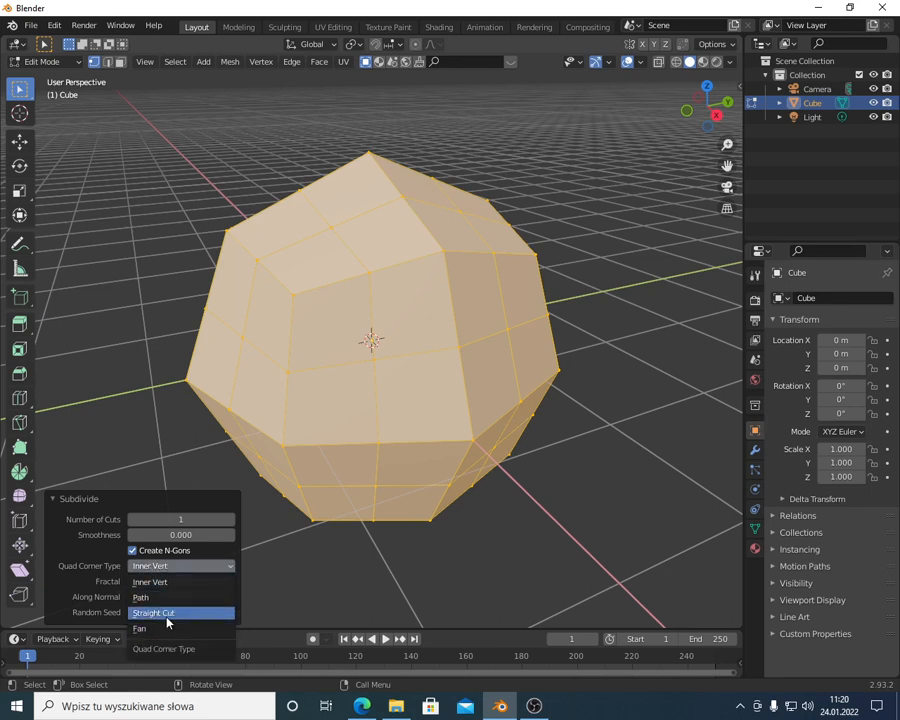
click(160, 582)
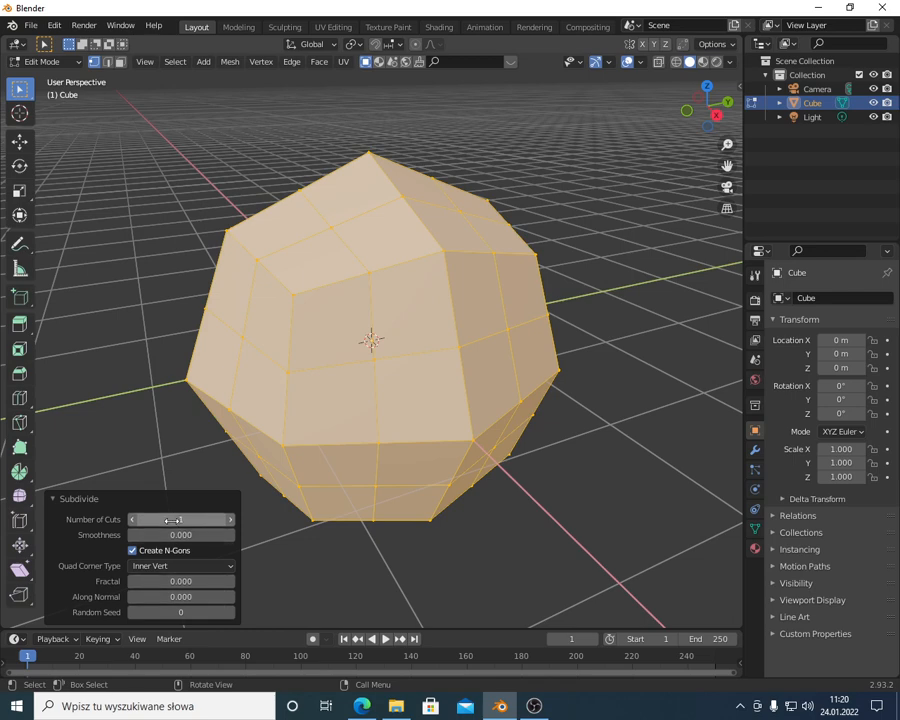
Set the second subdivision's Number of Cuts to 6 and its Smoothness to 1.000.
drag(180, 519, 215, 519)
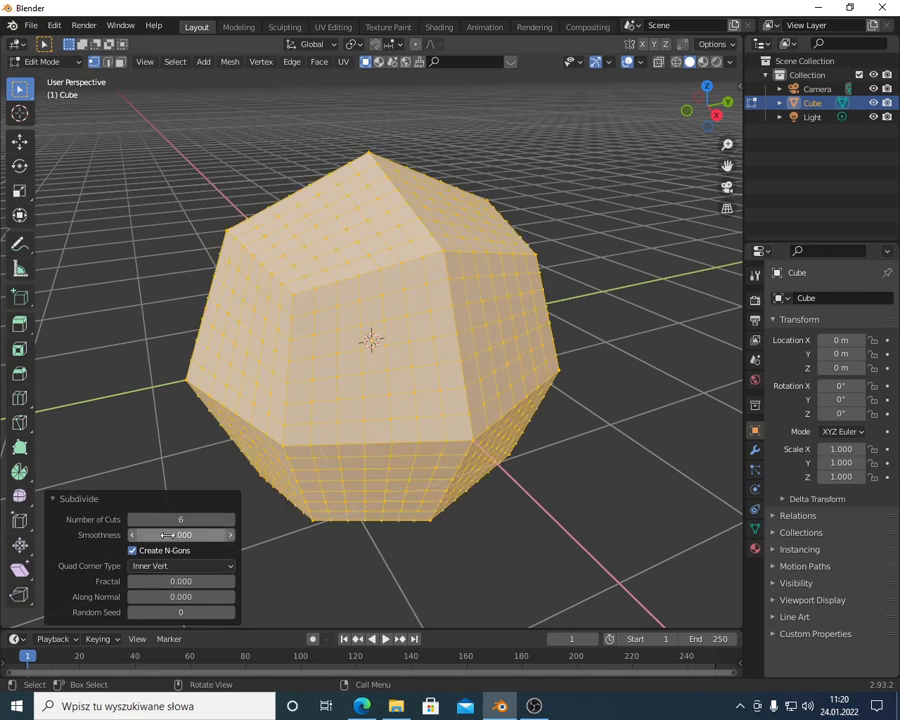
drag(161, 535, 240, 535)
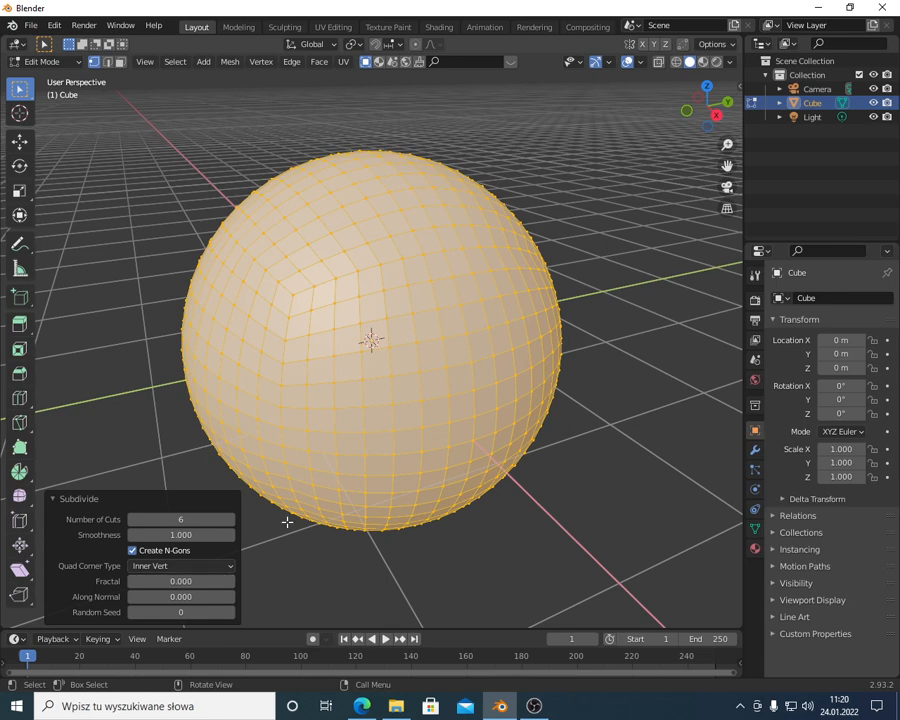
scroll(333, 469, down, 2)
Set the subdivision's Fractal to 0.880 and Along Normal to 1.000, and raise Fractal further to 1.100.
drag(182, 581, 247, 581)
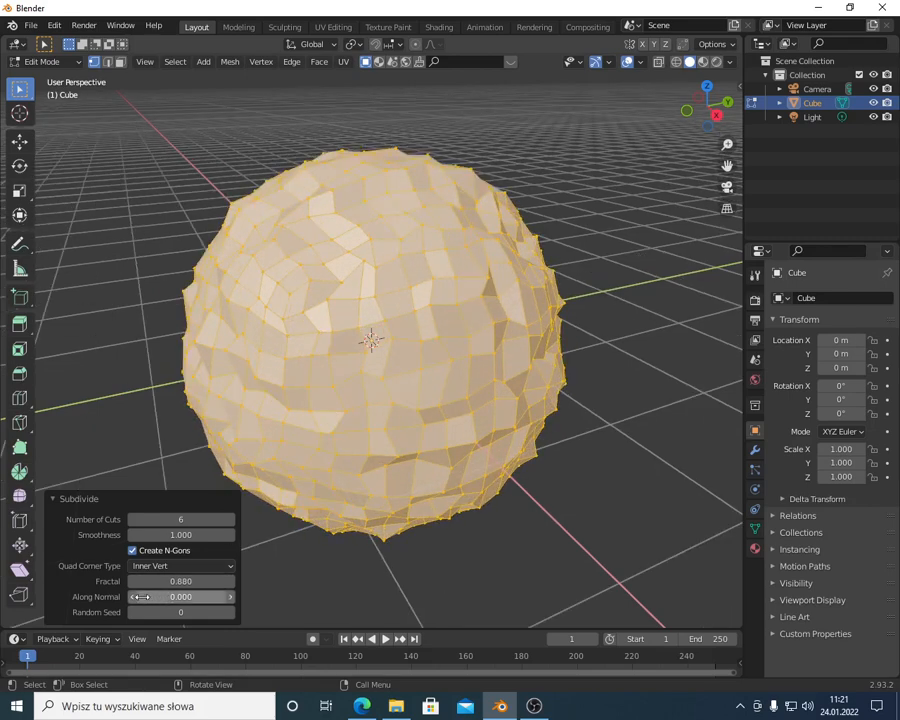
drag(171, 597, 252, 597)
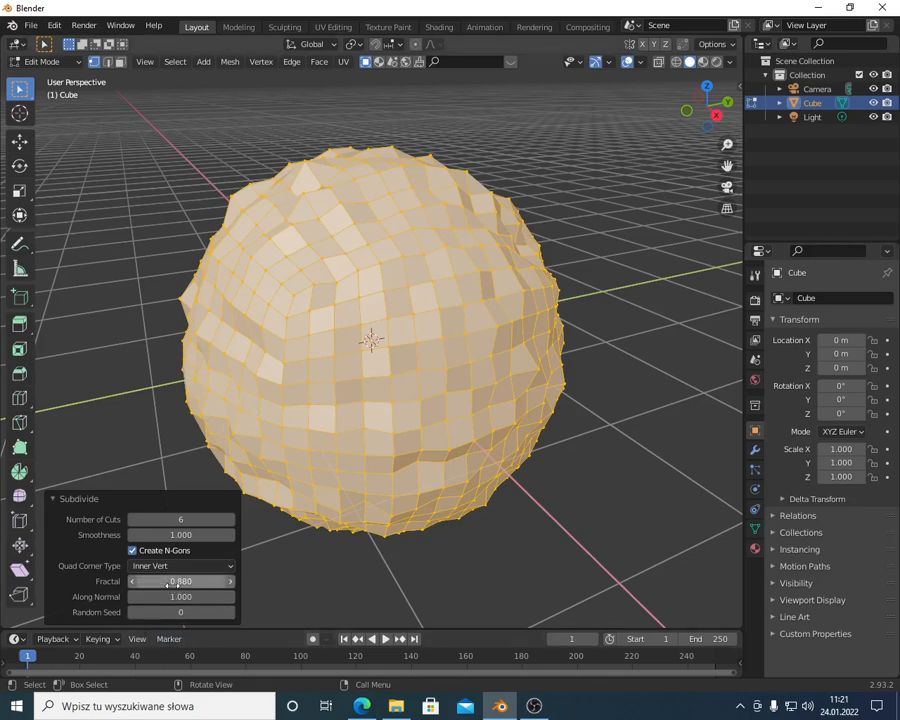
drag(167, 583, 207, 582)
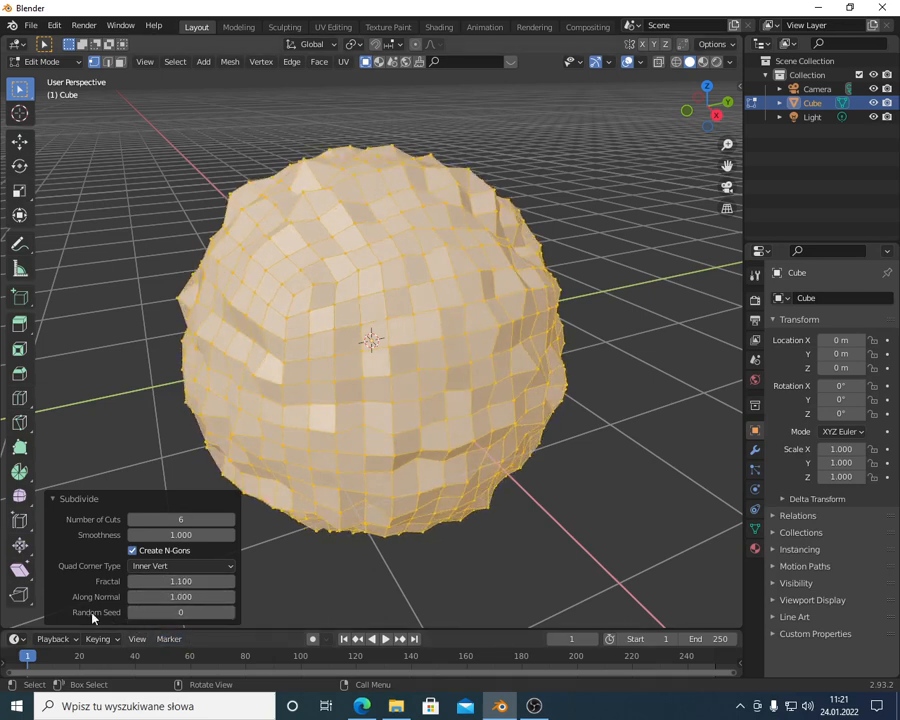
Try Random Seed values up to 7 for the fractal subdivision and return the seed to 0.
click(231, 612)
click(231, 612)
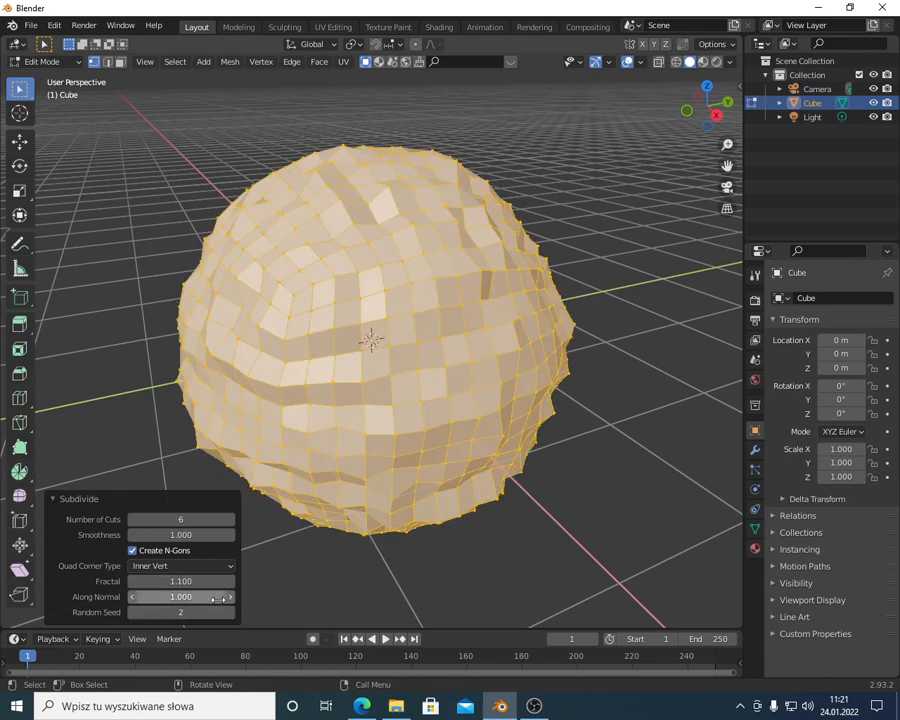
click(231, 613)
click(231, 612)
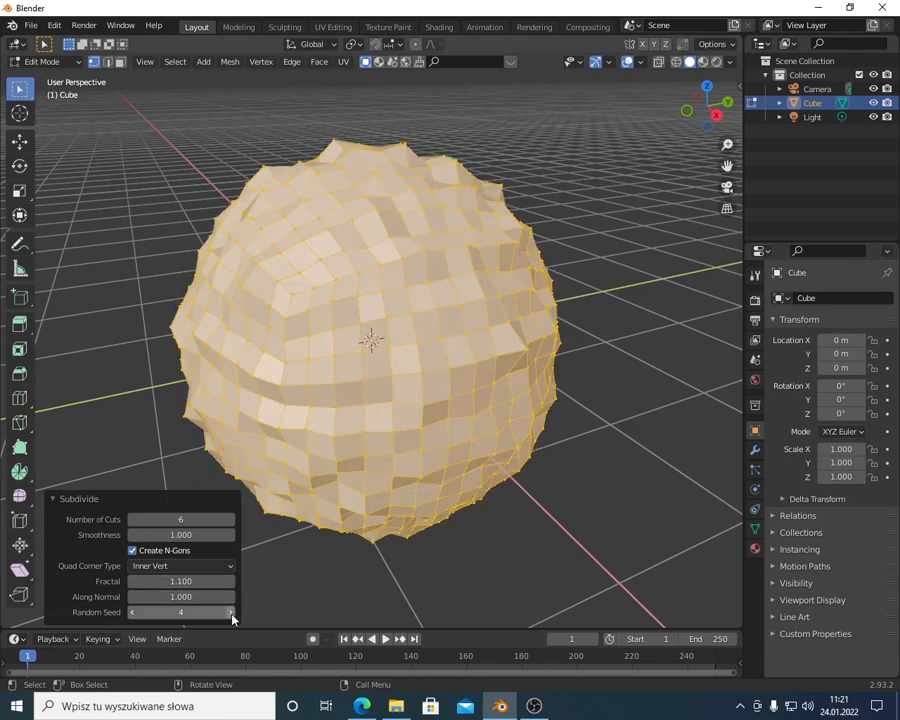
click(231, 612)
click(231, 612)
click(231, 612)
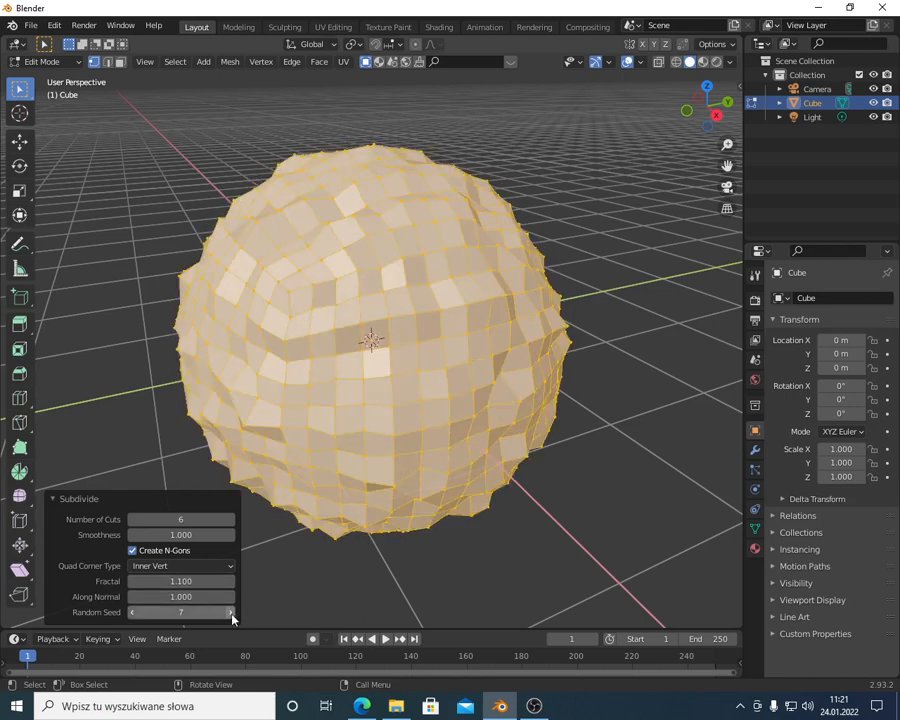
click(132, 612)
click(132, 612)
click(132, 612)
click(132, 612)
click(132, 612)
click(132, 612)
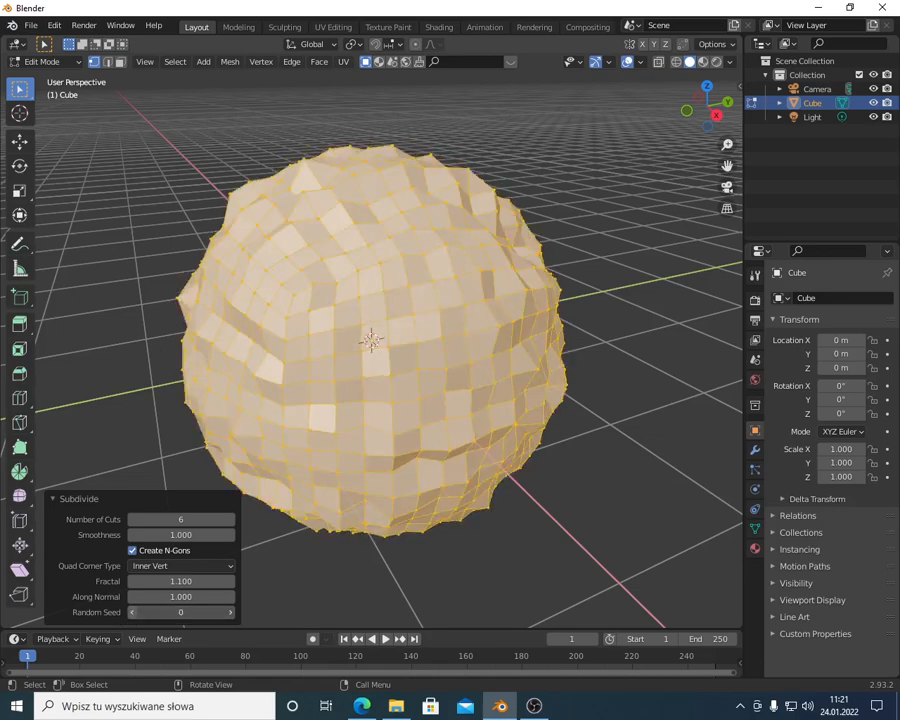
Deselect the subdivided mesh and switch from Edit Mode to Object Mode.
click(51, 333)
scroll(196, 374, down, 3)
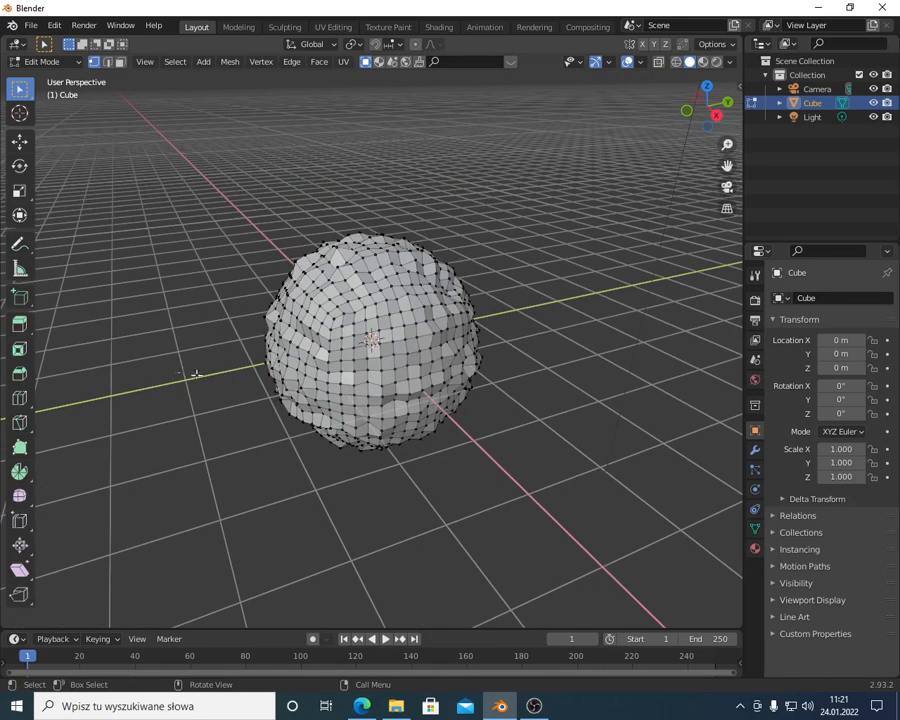
click(44, 61)
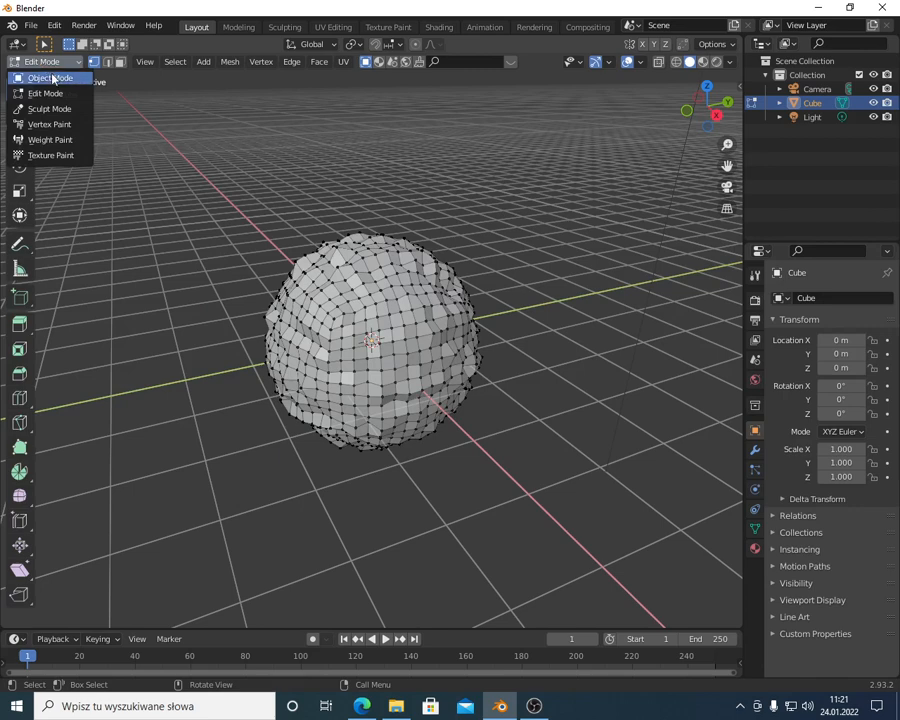
click(53, 78)
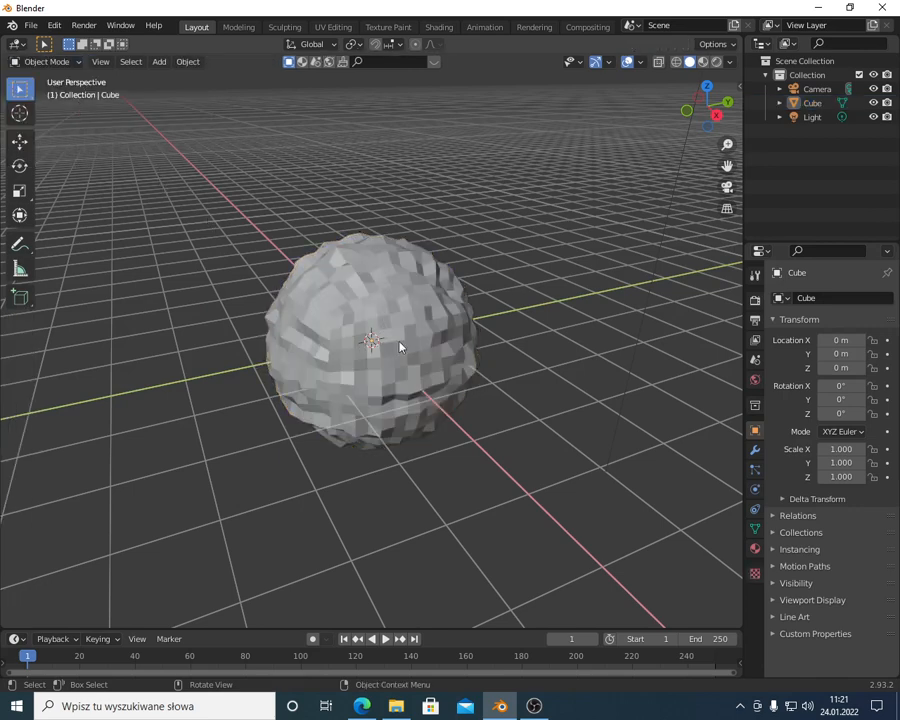
Delete the subdivided object and add a new mesh cube in its place.
scroll(400, 340, up, 2)
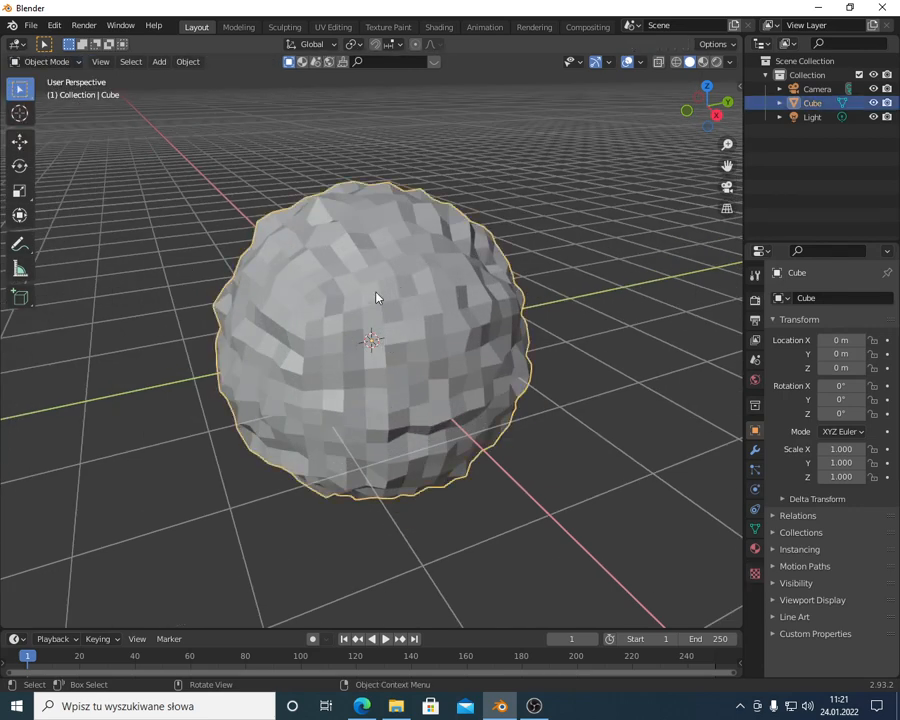
key(x)
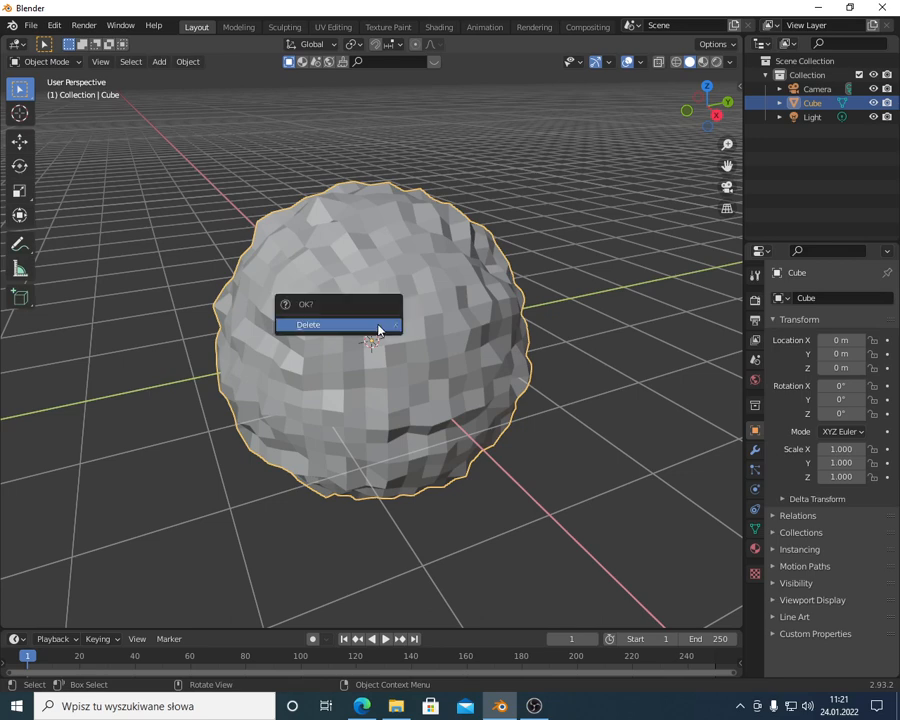
click(379, 326)
key(shift+a)
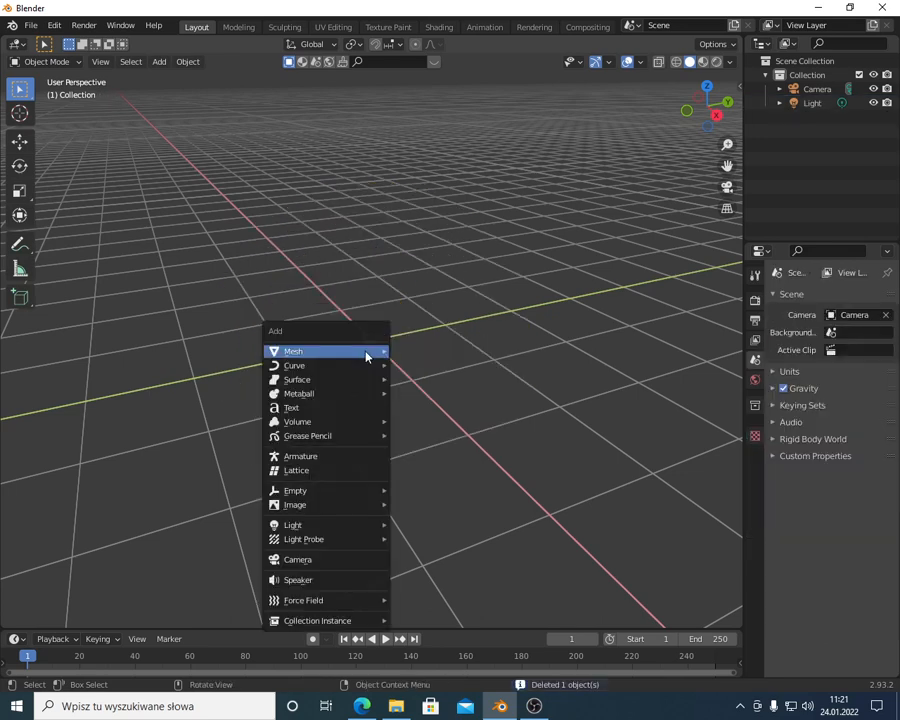
mouse_move(370, 352)
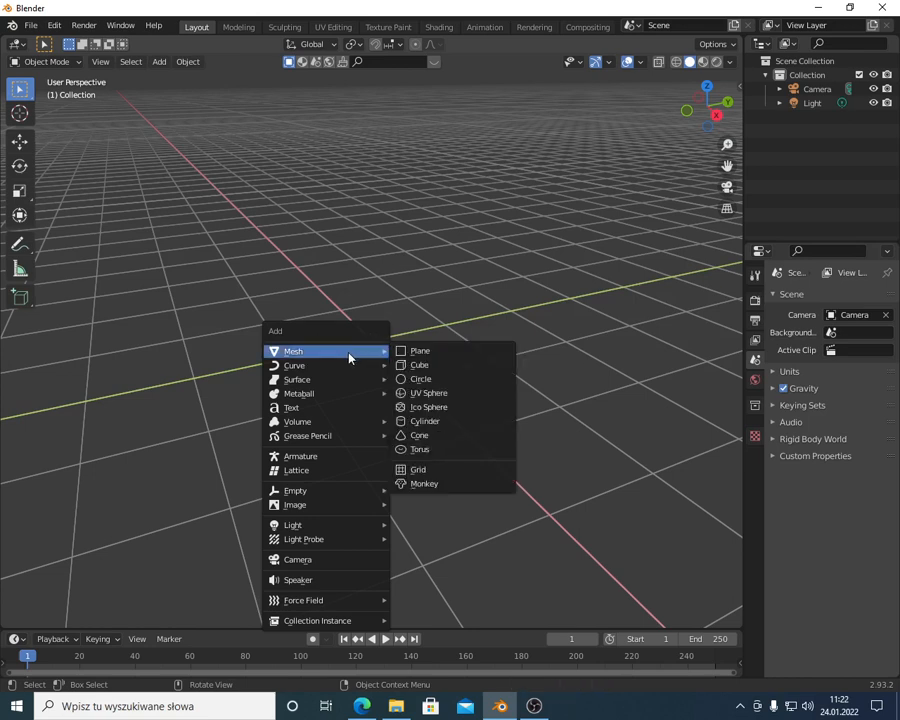
click(446, 366)
scroll(231, 368, down, 1)
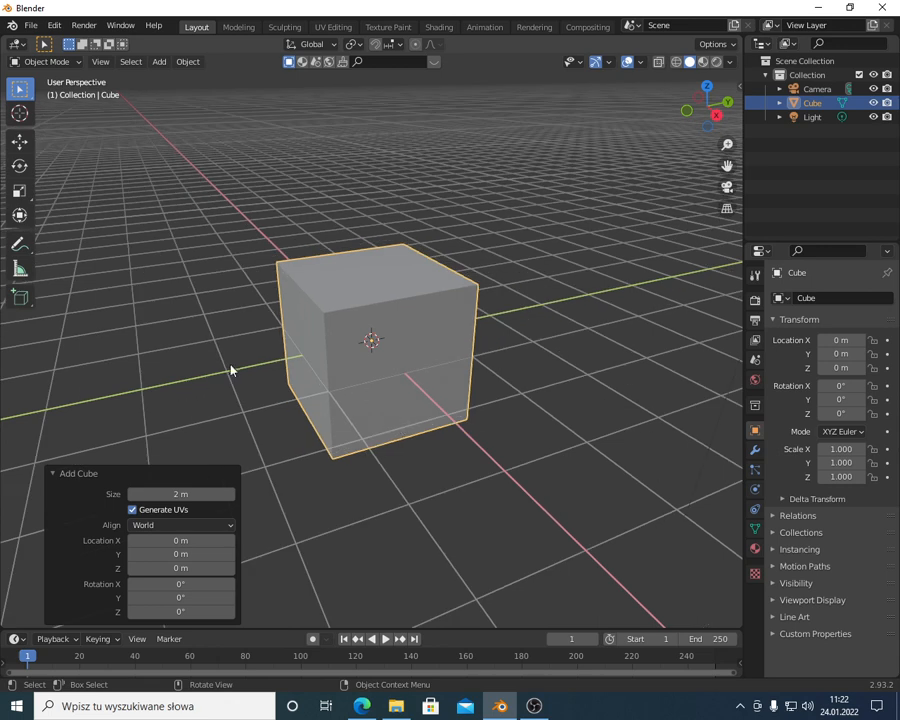
click(231, 368)
key(shift+a)
mouse_move(231, 368)
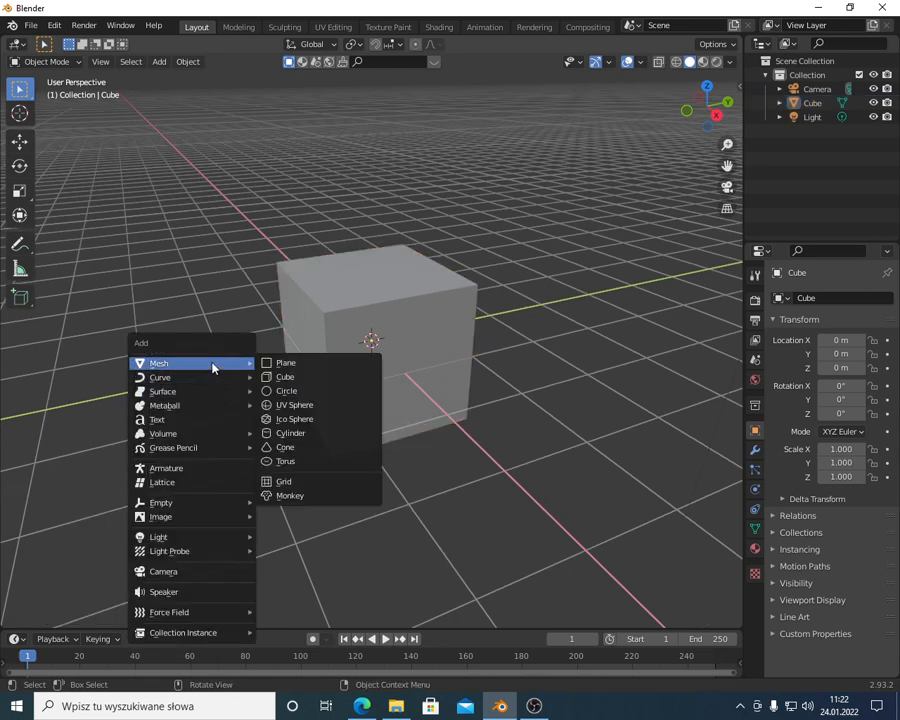
click(366, 383)
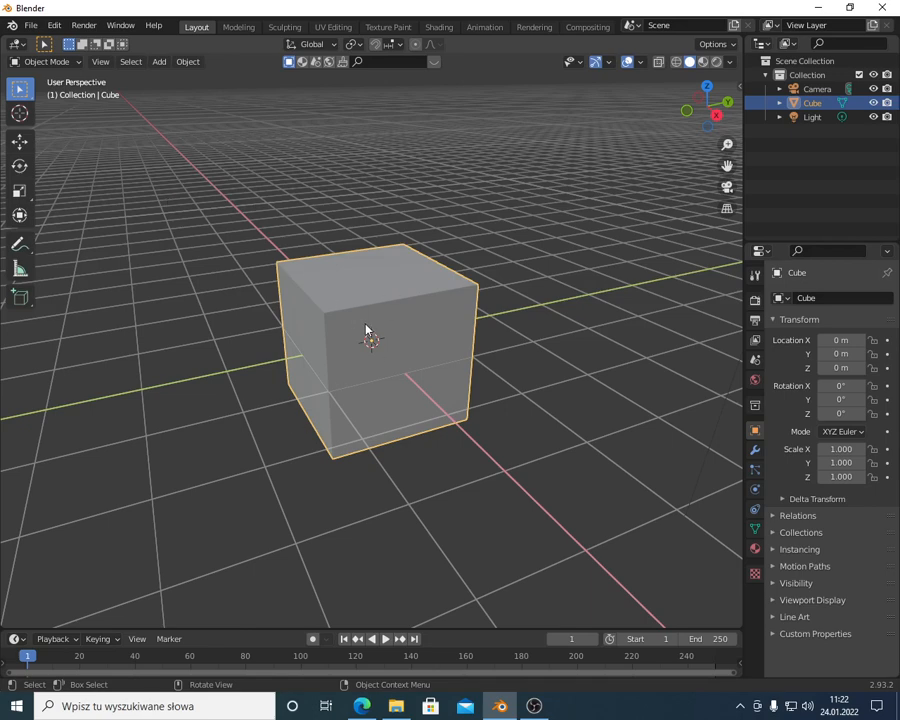
Switch the new cube to Edit Mode.
click(42, 61)
click(53, 91)
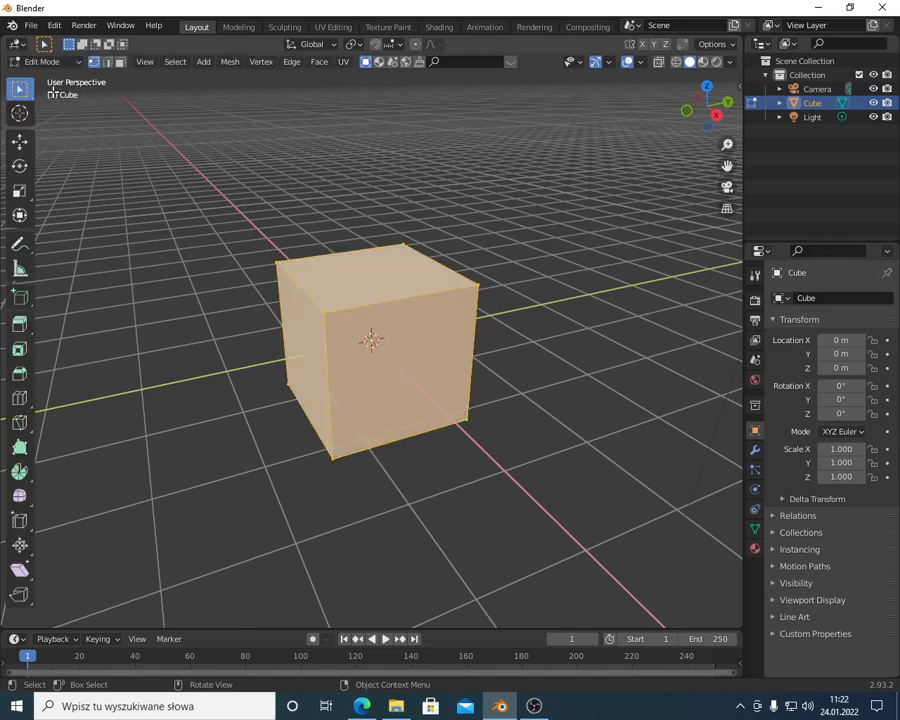
scroll(404, 339, up, 2)
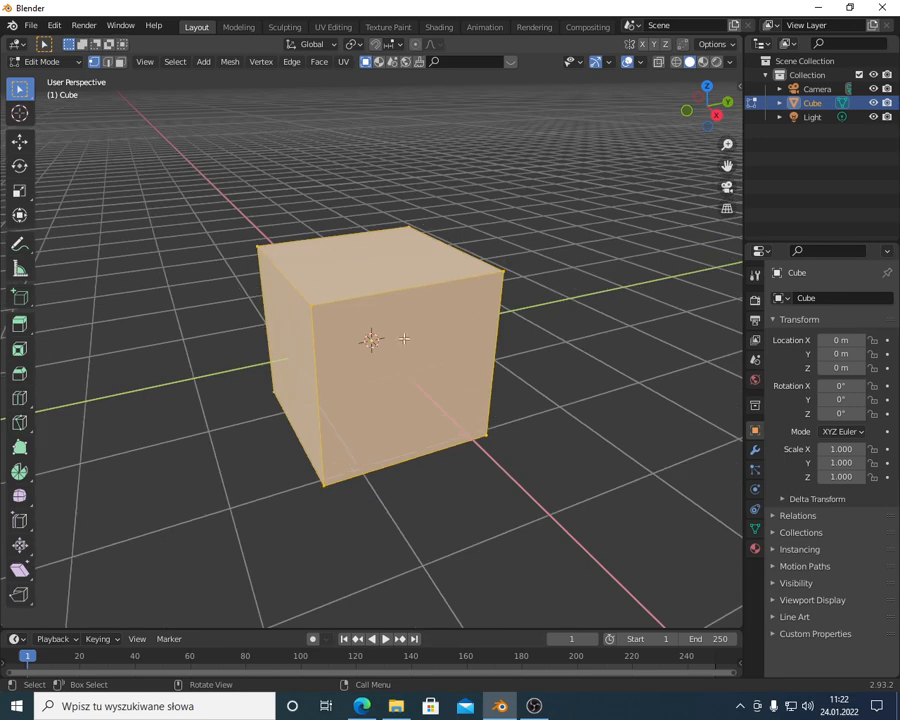
Select several corner vertices of the cube one after another in vertex select mode.
click(403, 372)
click(354, 304)
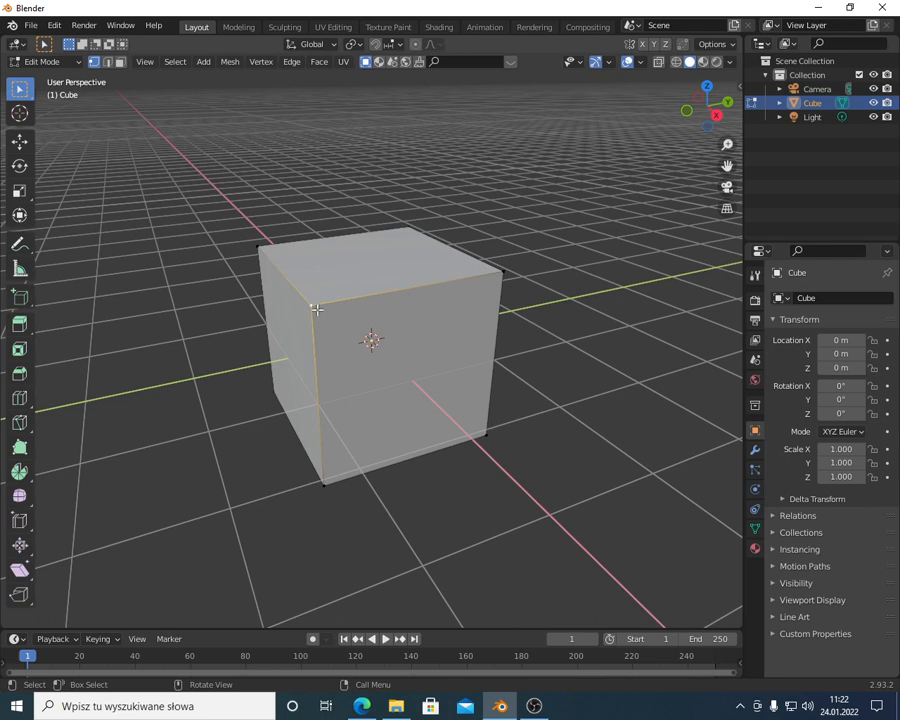
click(257, 245)
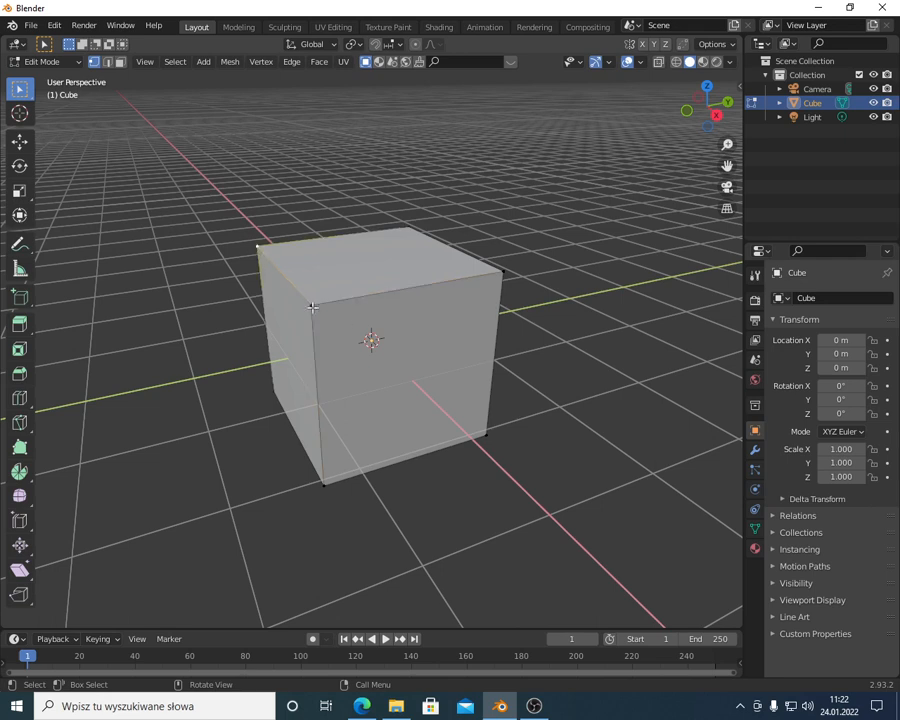
click(313, 308)
click(497, 280)
click(493, 441)
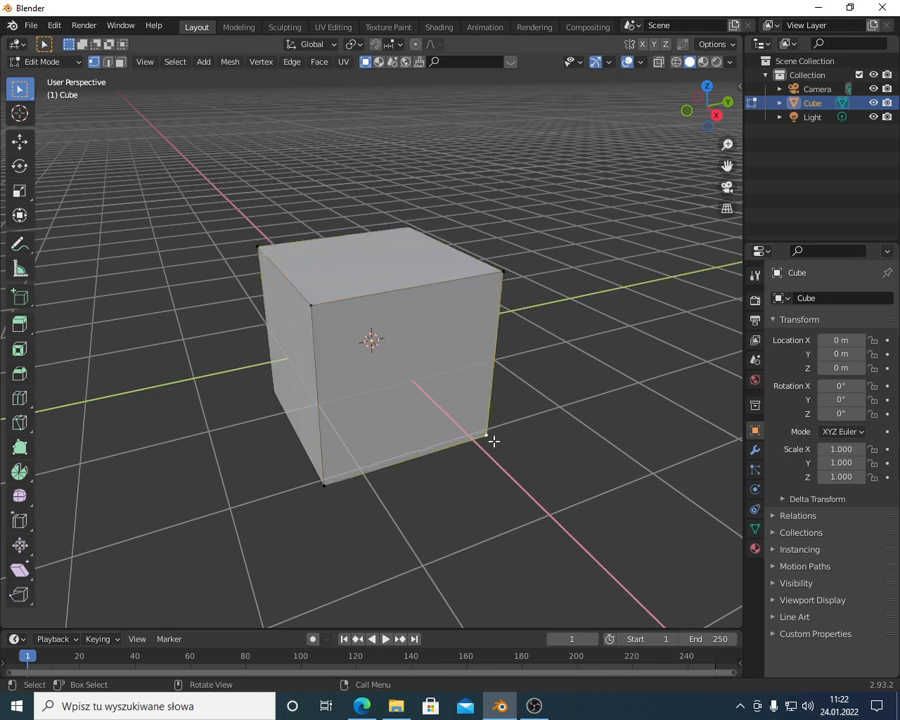
Change to edge select mode and select individual edges of the cube's front face, ending with its upper edge.
click(109, 63)
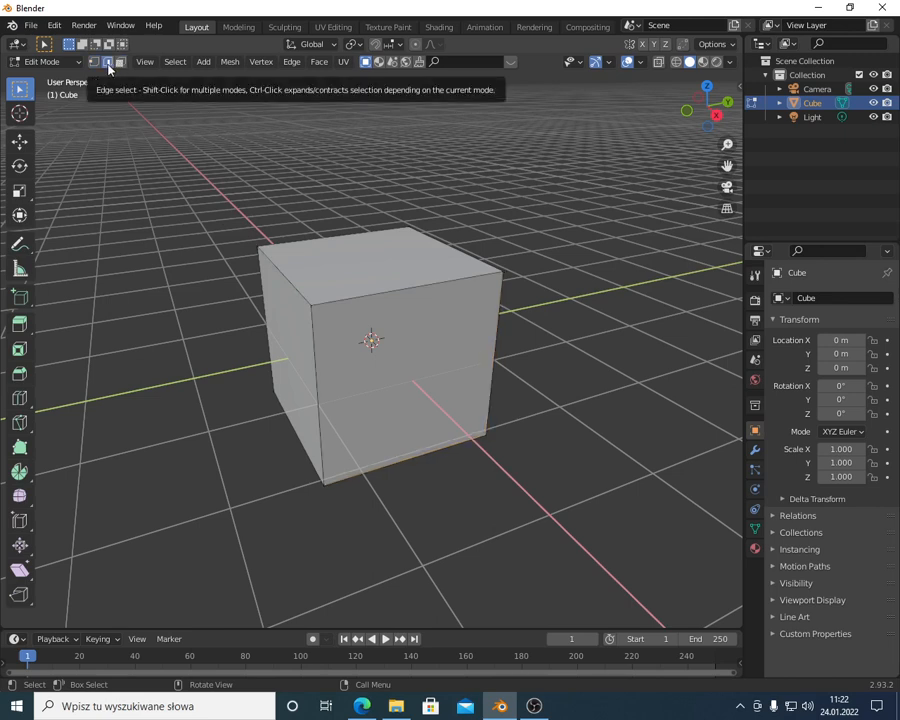
click(388, 294)
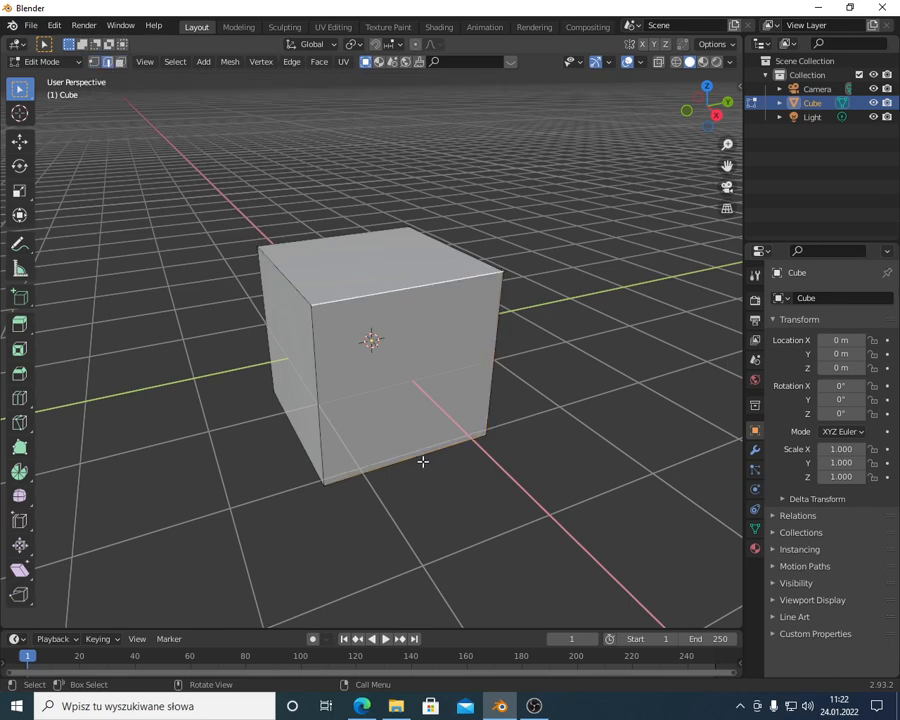
click(422, 460)
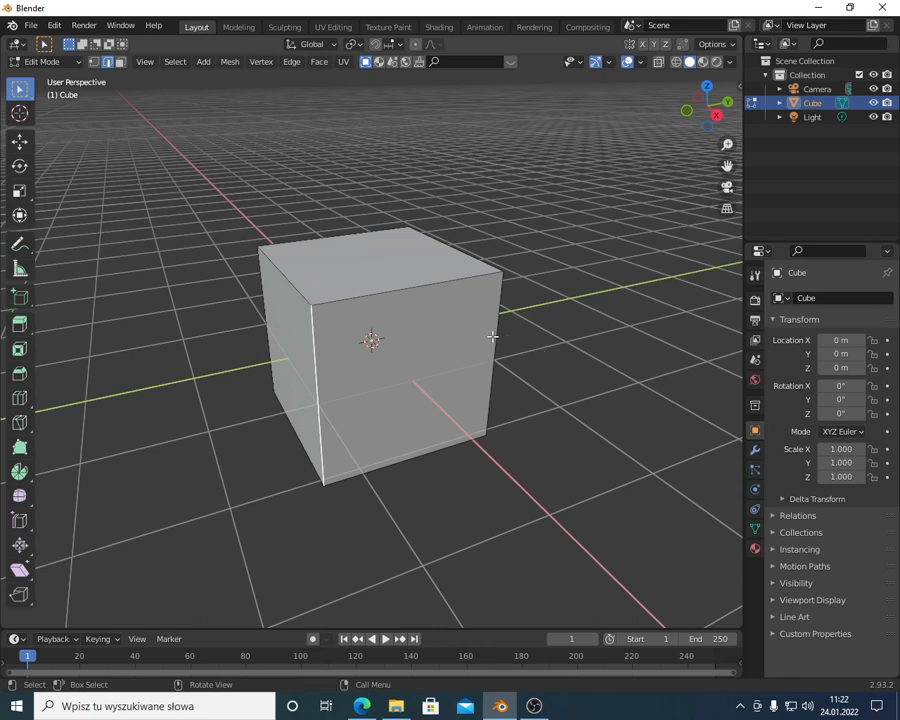
click(418, 284)
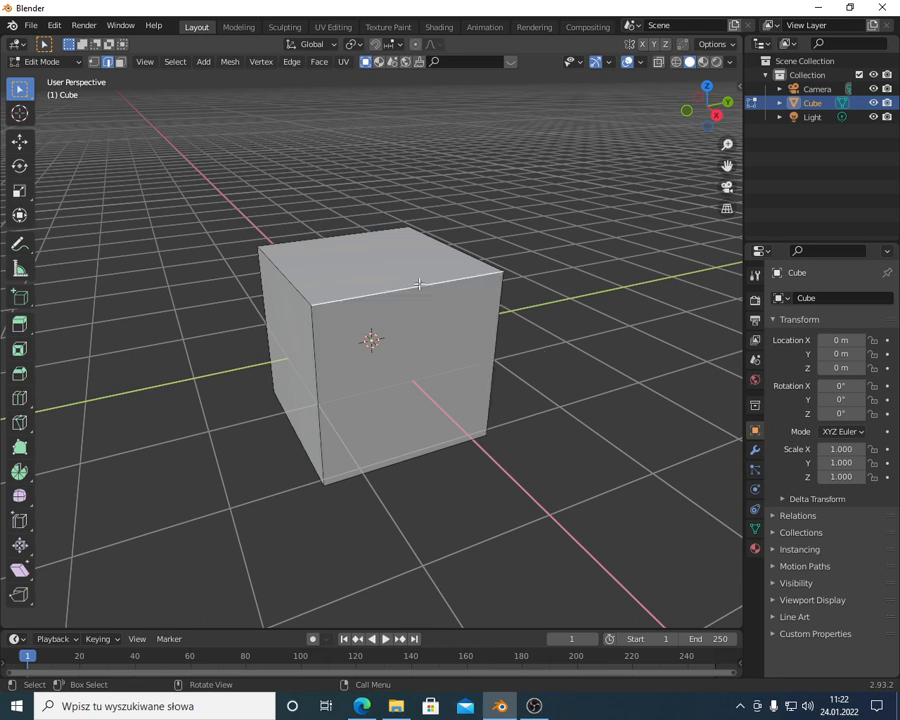
Change to face select mode, select the cube's visible faces one after another, and clear the selection.
click(120, 62)
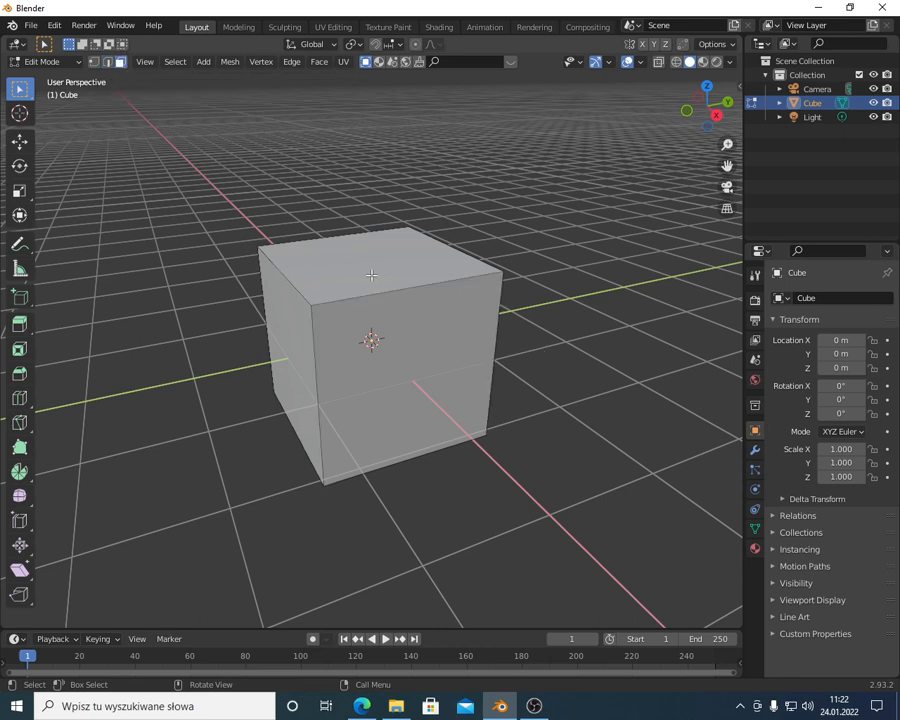
click(290, 348)
click(330, 249)
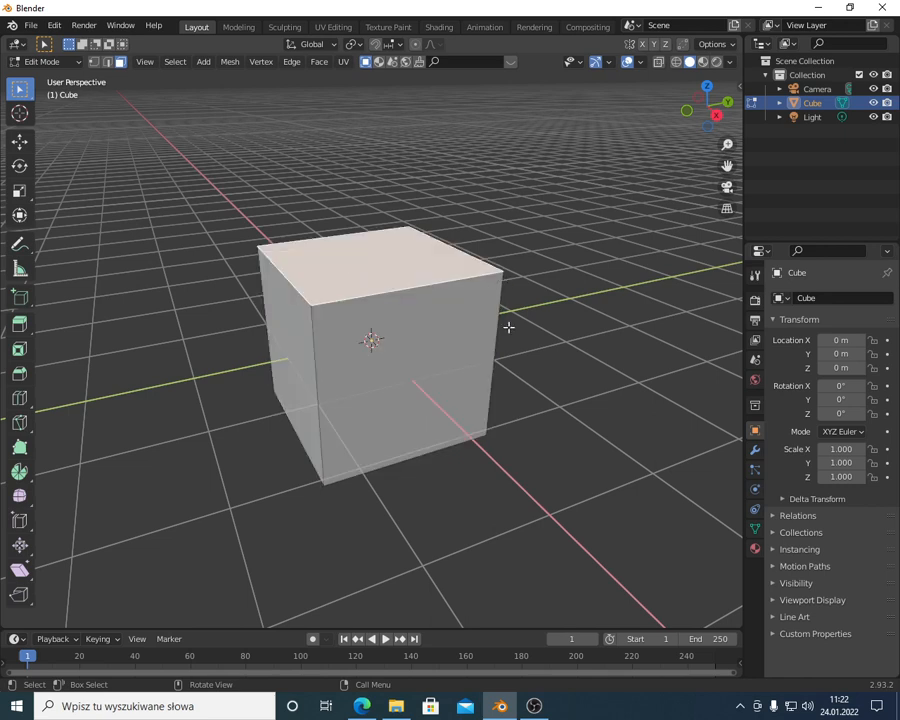
click(508, 334)
click(385, 275)
click(381, 375)
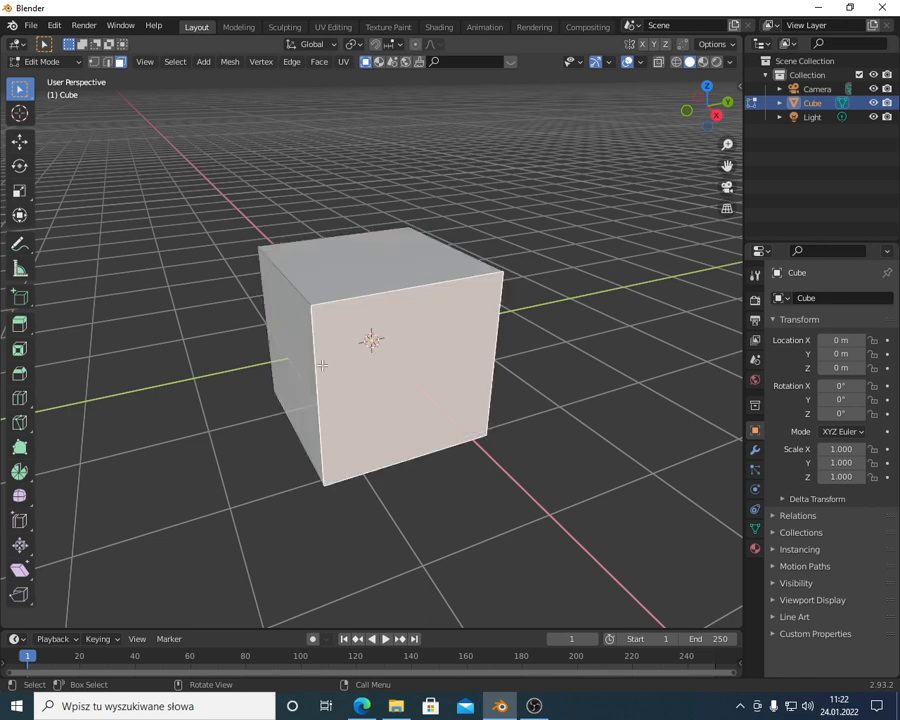
click(292, 352)
key(a)
click(131, 118)
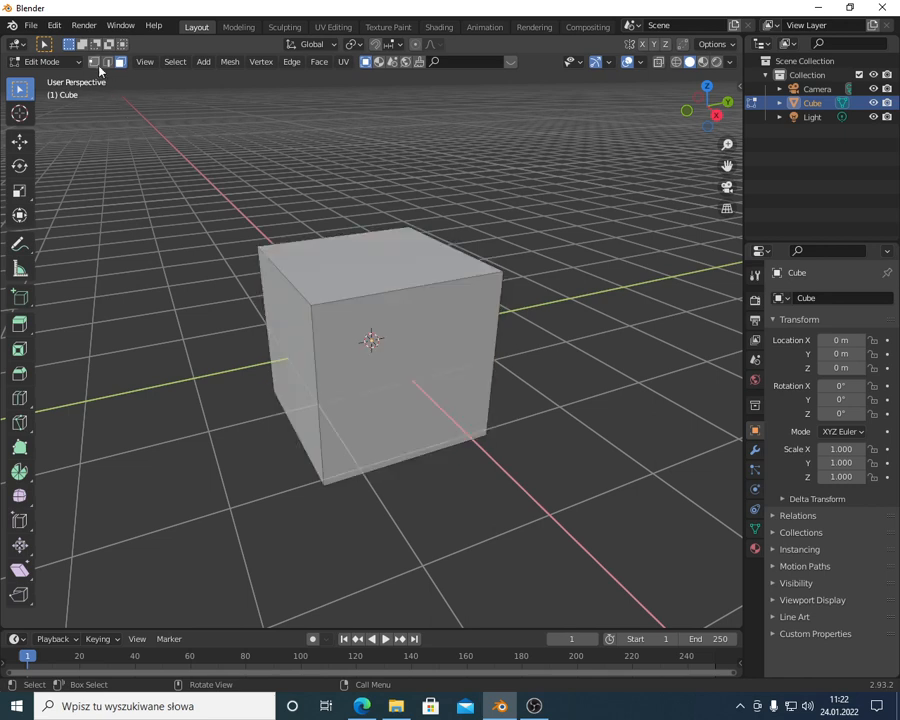
Return to vertex select mode and delete the cube's nearest upper corner vertex with the Vertices option.
click(94, 62)
click(314, 308)
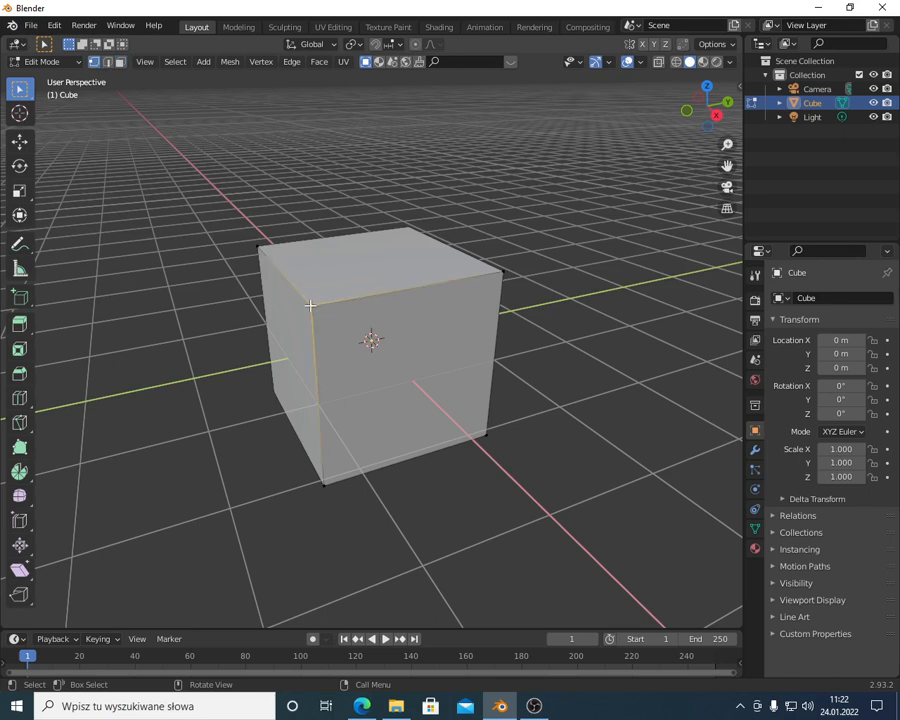
right_click(310, 304)
key(x)
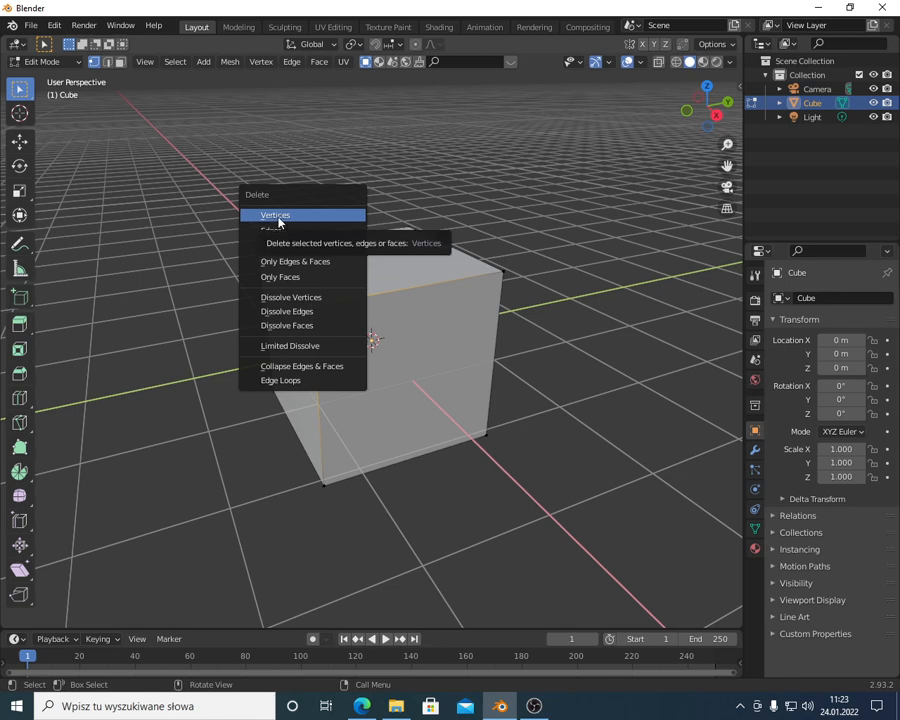
click(278, 216)
scroll(390, 338, up, 2)
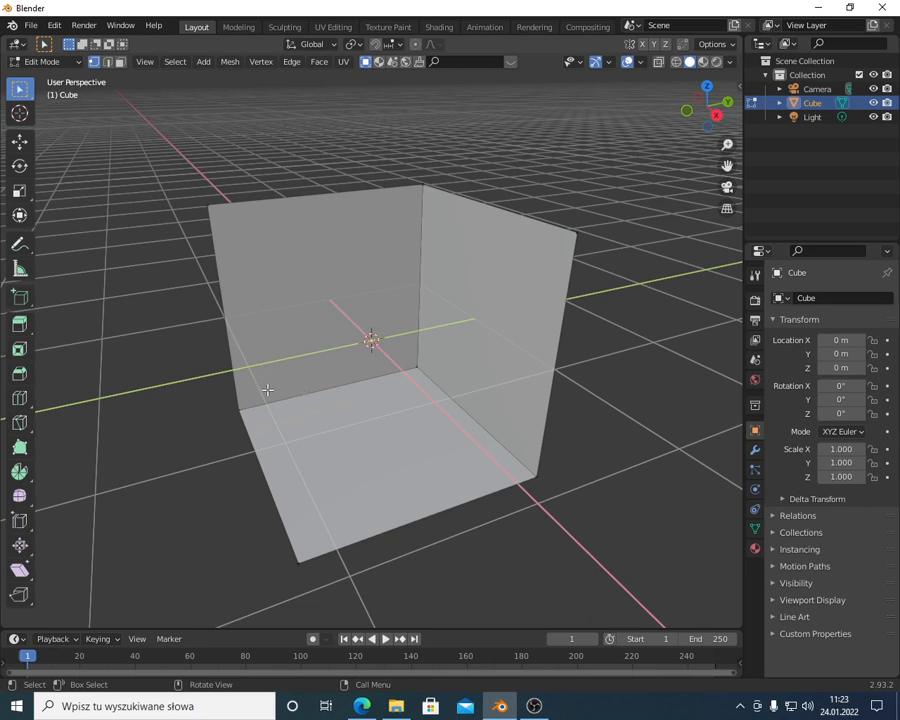
Undo the deletion of the cube's nearest upper corner vertex.
scroll(440, 376, down, 1)
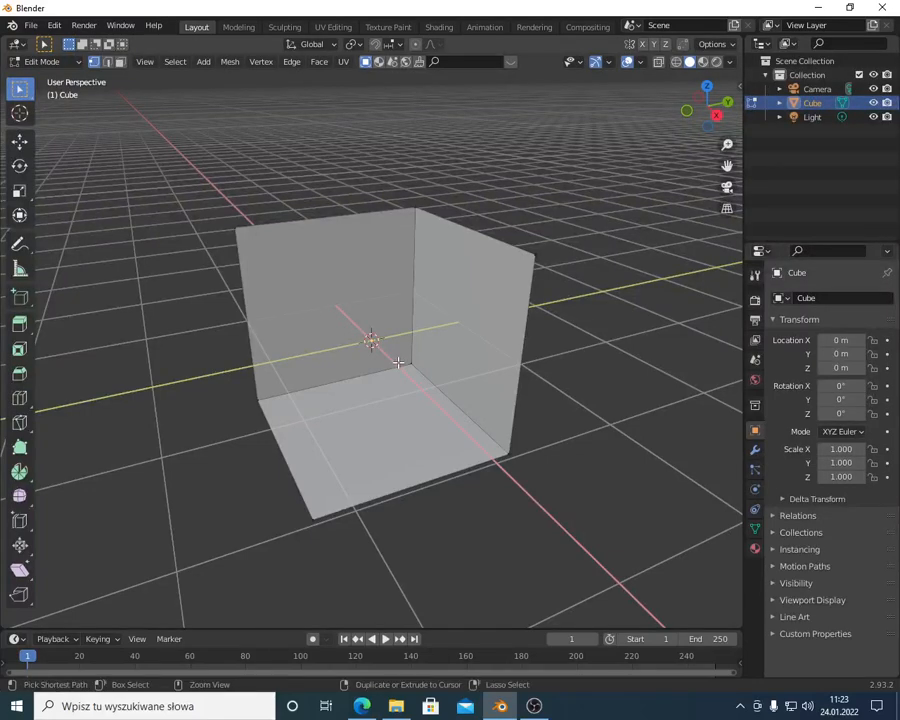
key(ctrl+z)
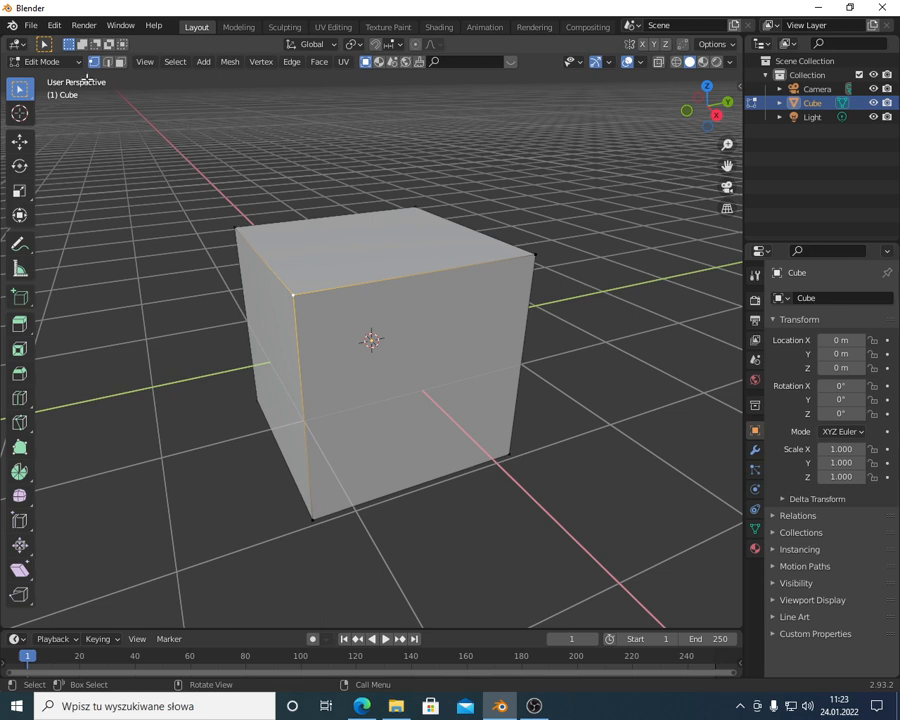
In edge select mode, delete the front face's upper edge with the Edges option and undo the deletion.
click(106, 62)
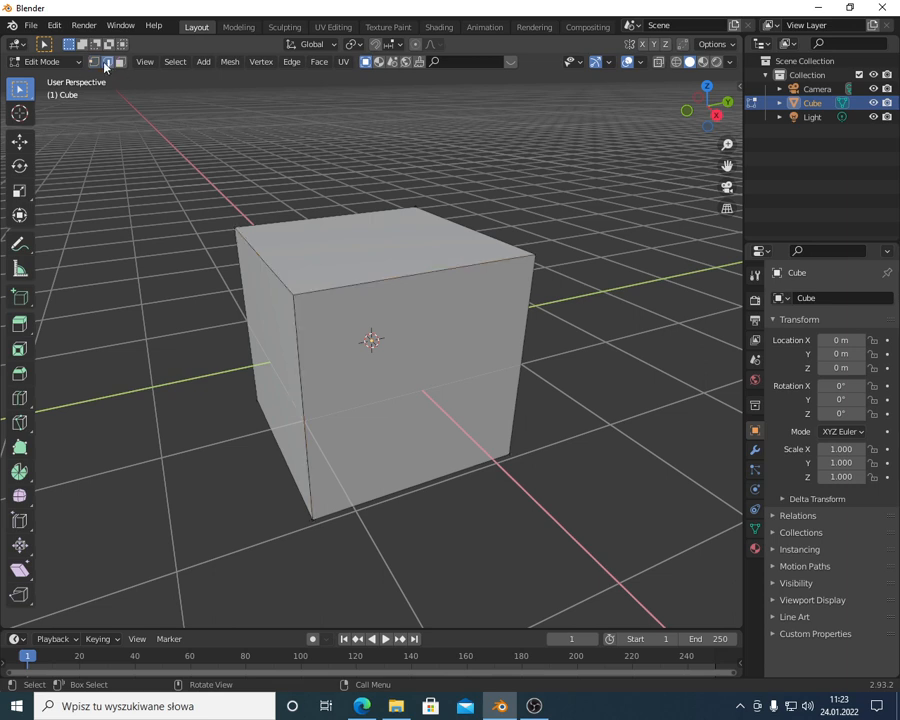
click(385, 277)
key(x)
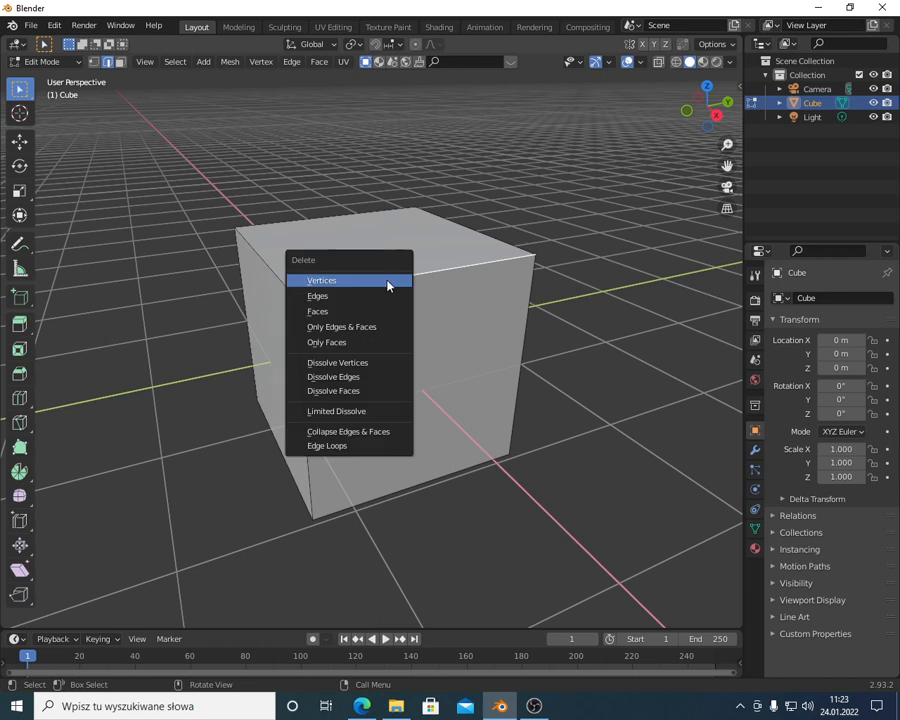
click(321, 298)
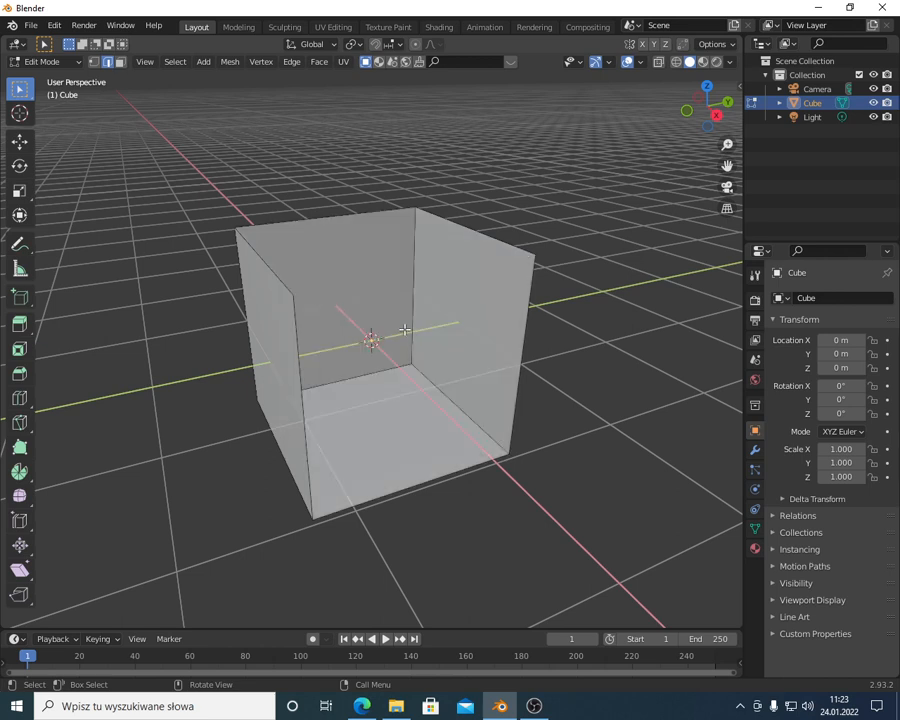
scroll(404, 336, up, 2)
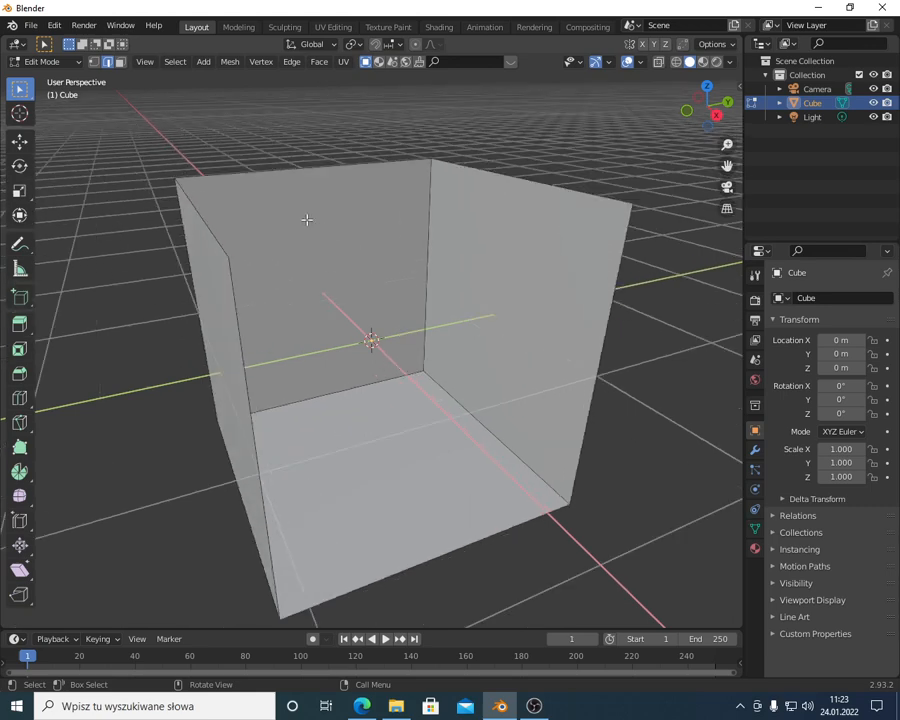
scroll(371, 393, down, 1)
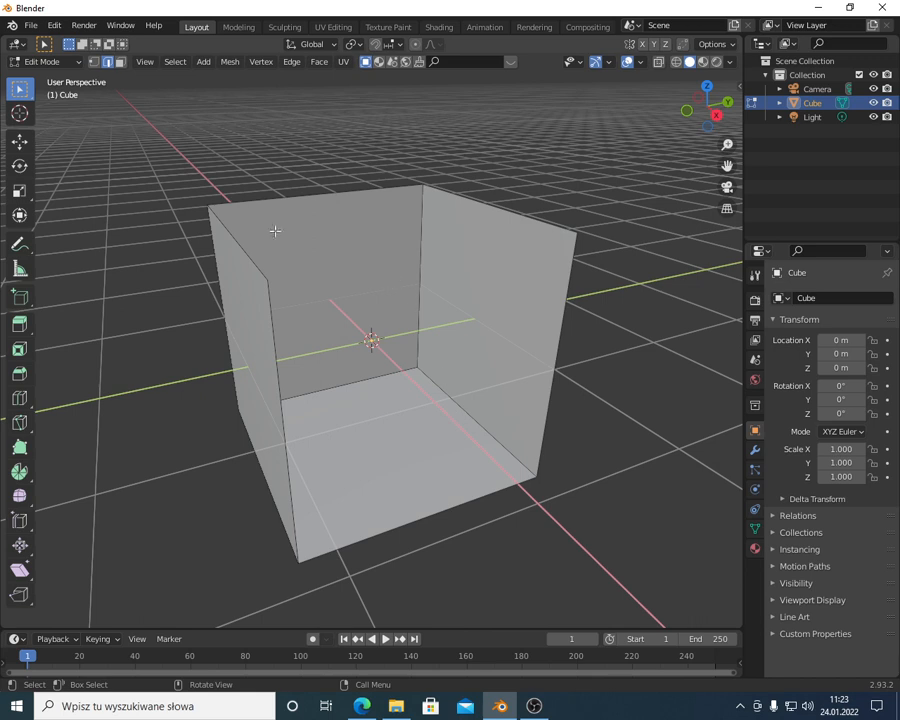
key(ctrl+z)
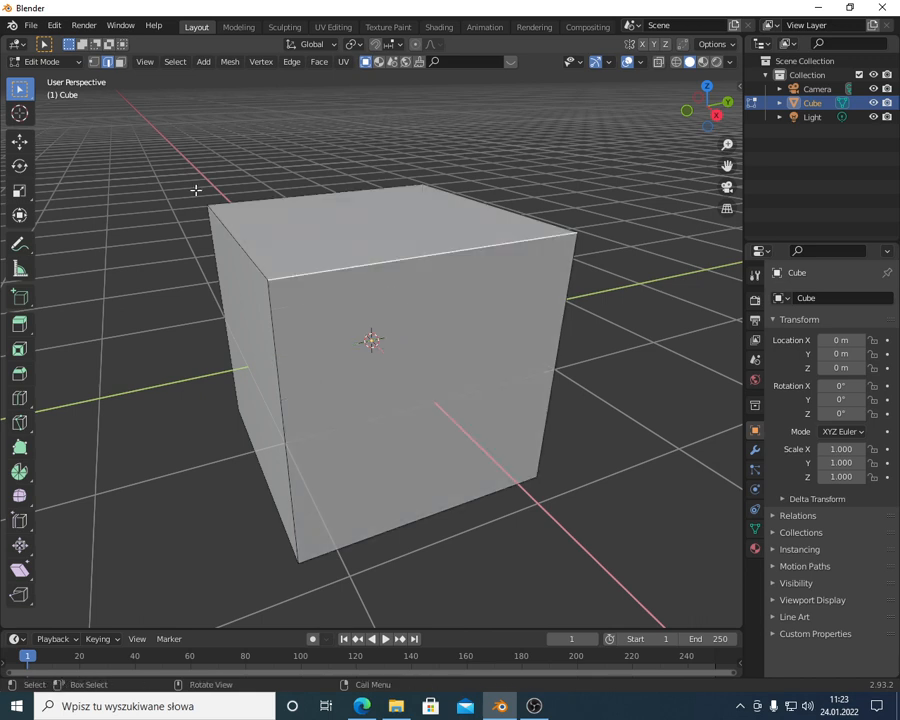
In face select mode, delete the cube's front face with the Faces option and undo the deletion.
click(120, 62)
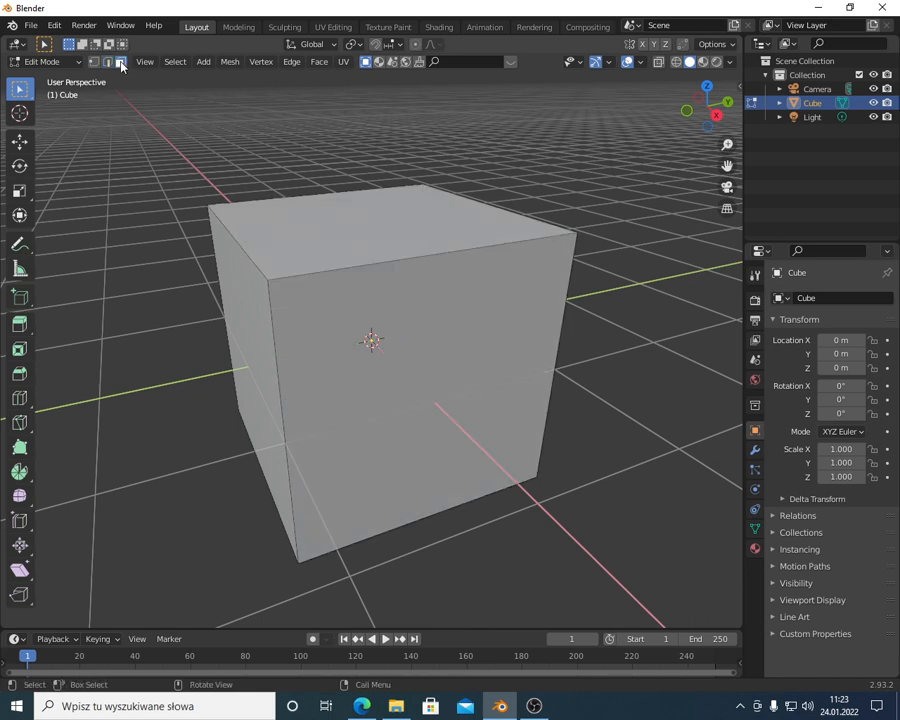
click(428, 370)
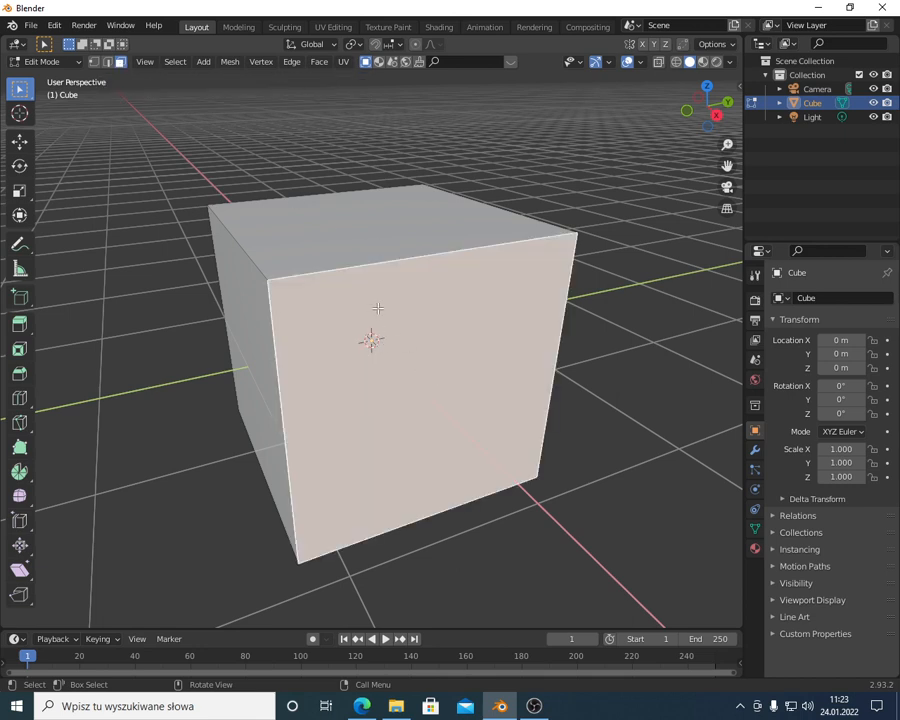
key(x)
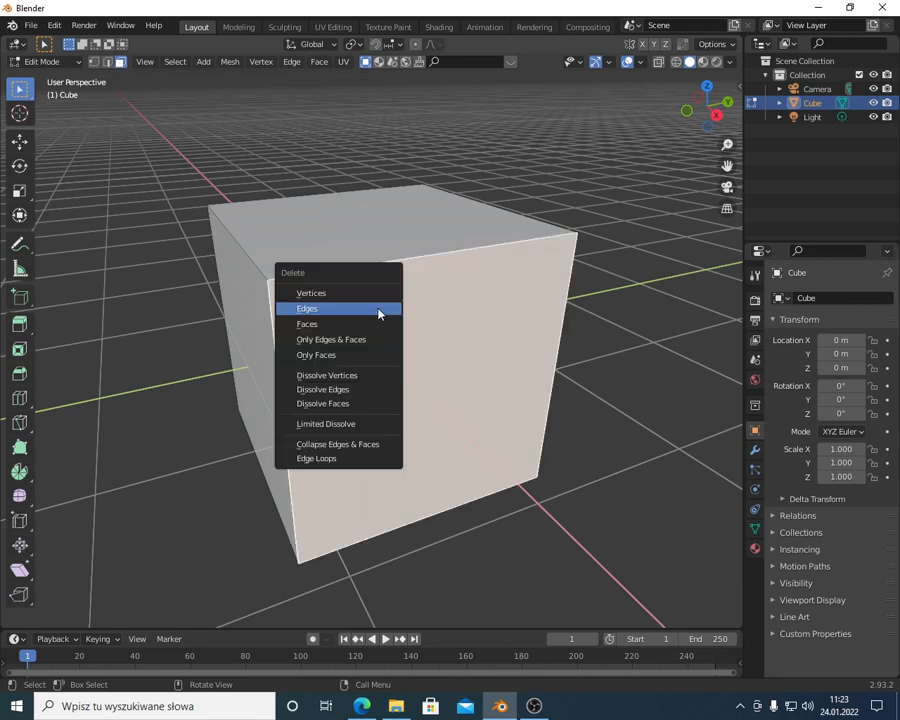
click(312, 330)
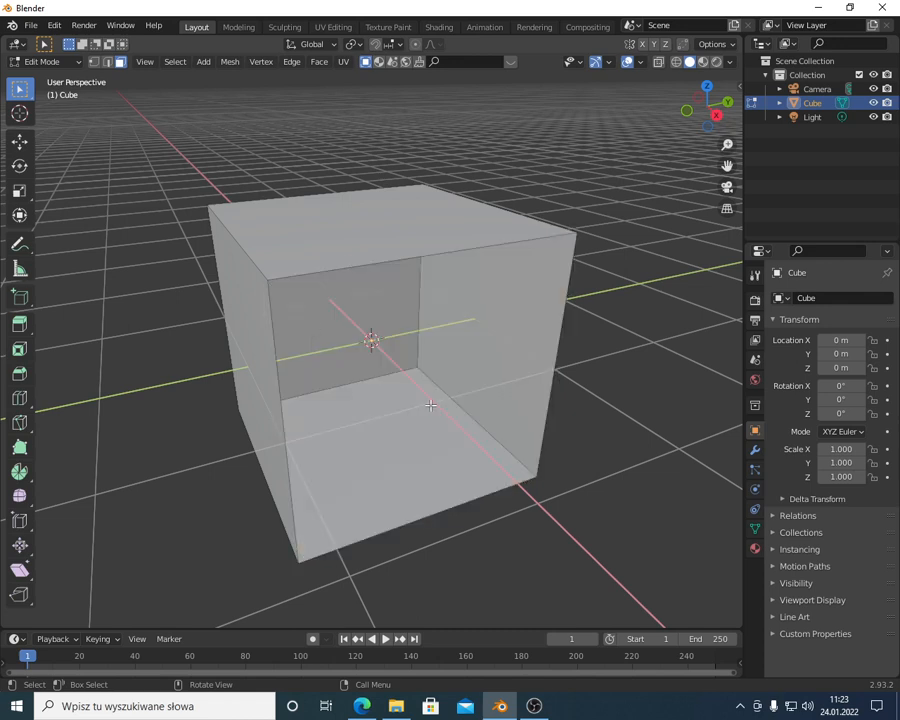
key(ctrl+z)
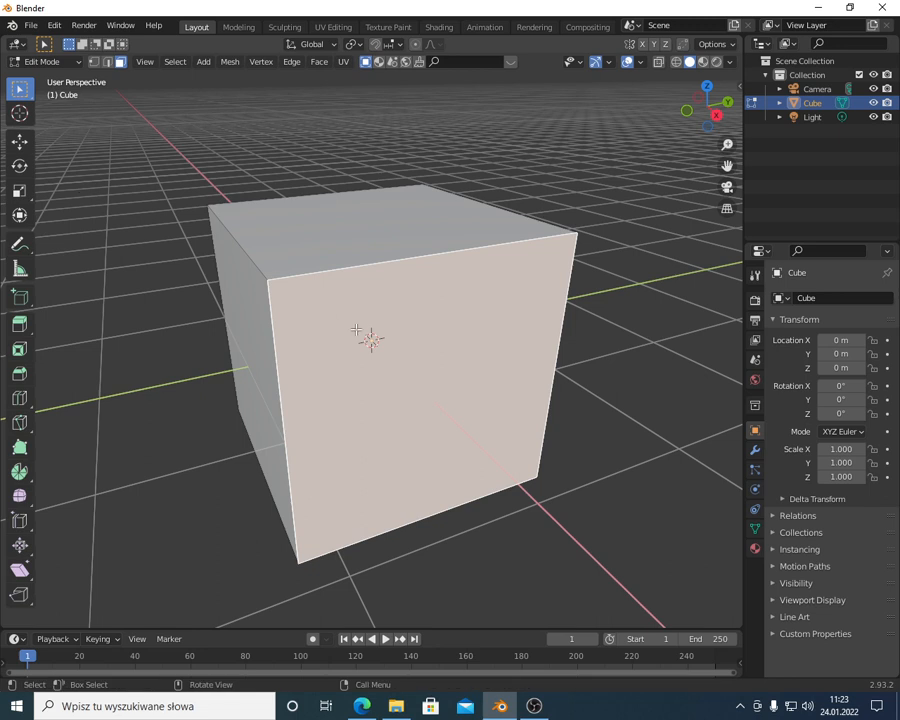
Delete the cube's front face and its top face, using the Only Faces option for each.
key(x)
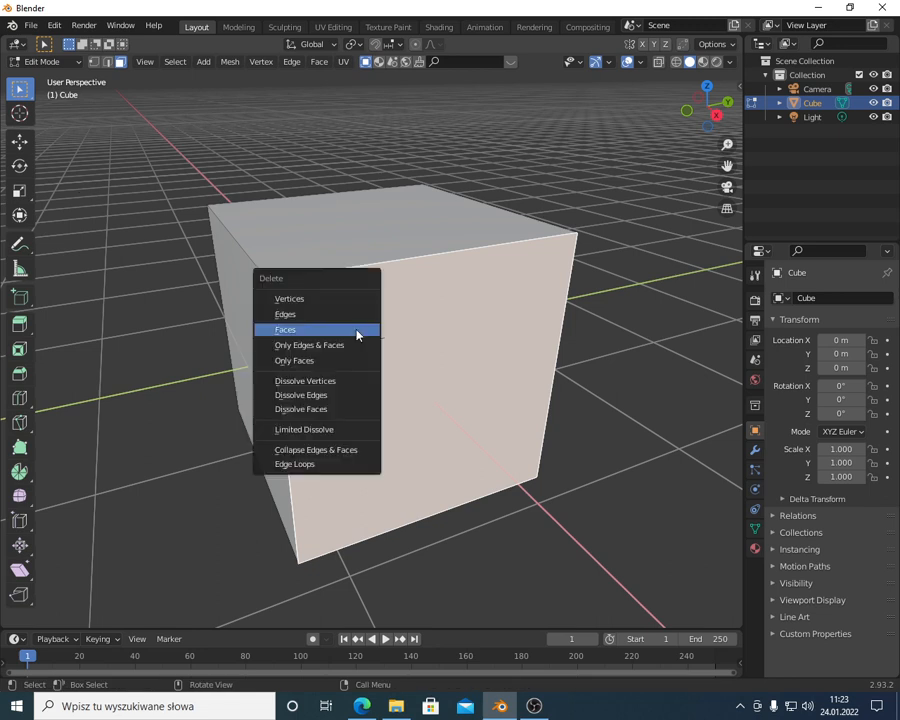
click(292, 362)
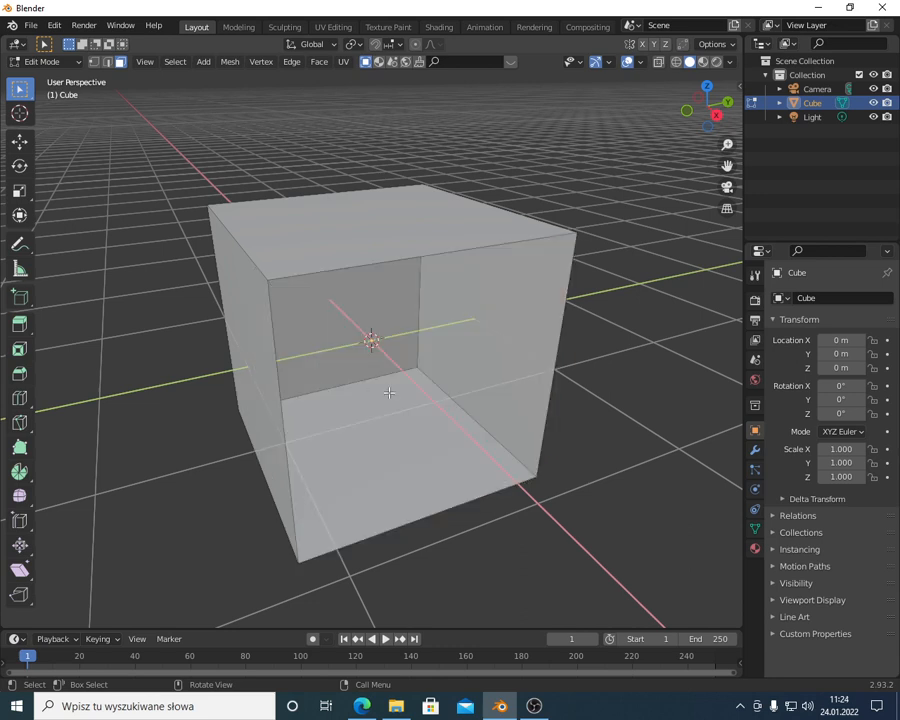
click(322, 250)
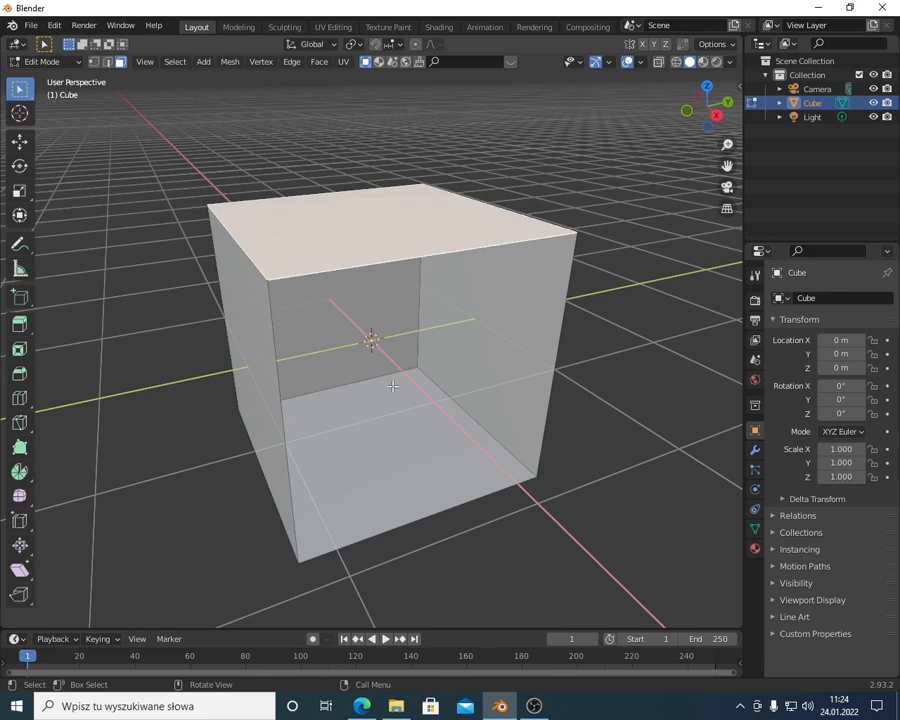
key(x)
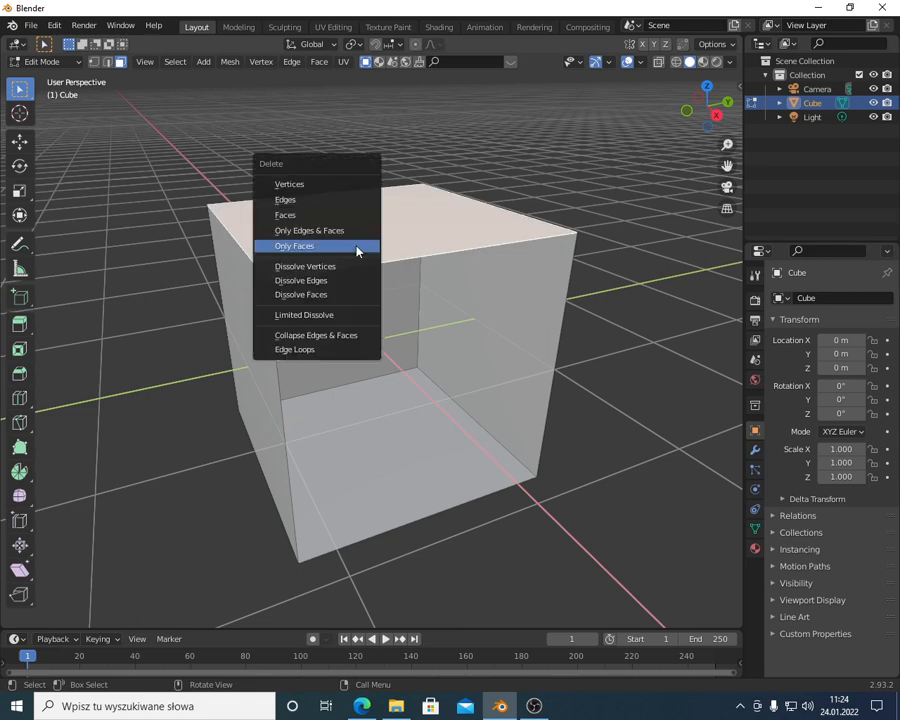
click(357, 250)
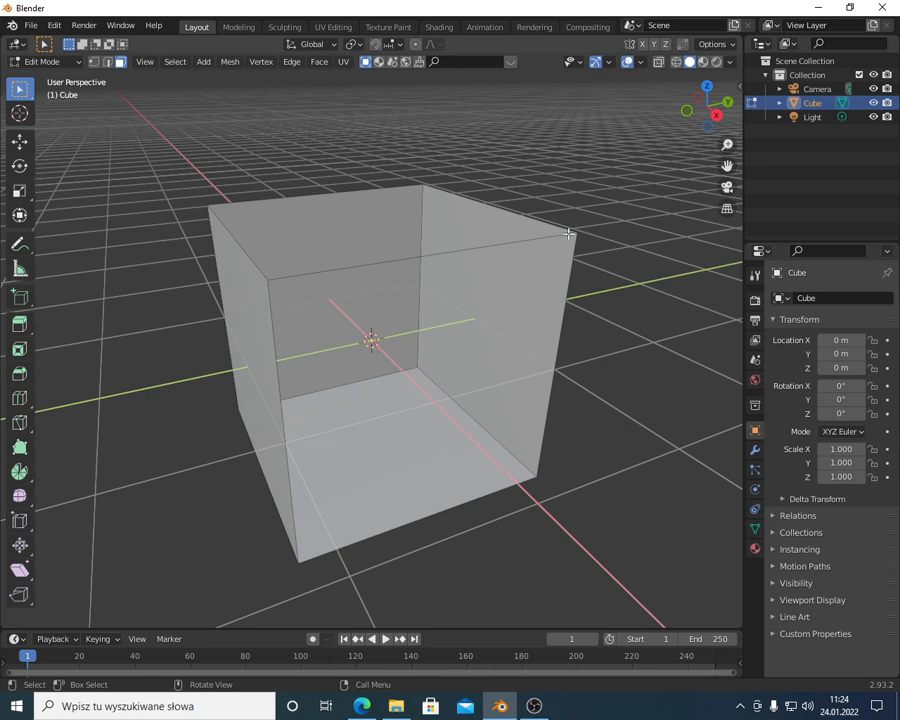
Select the cube's back face, and in edge select mode select the upper front edge of the opened cube.
click(320, 274)
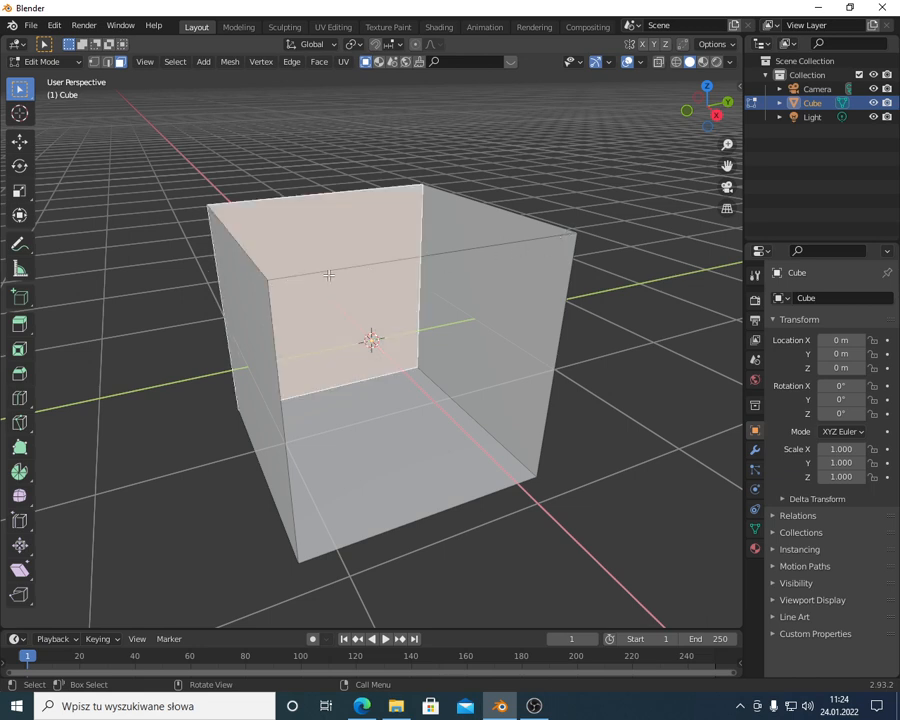
click(107, 61)
click(470, 251)
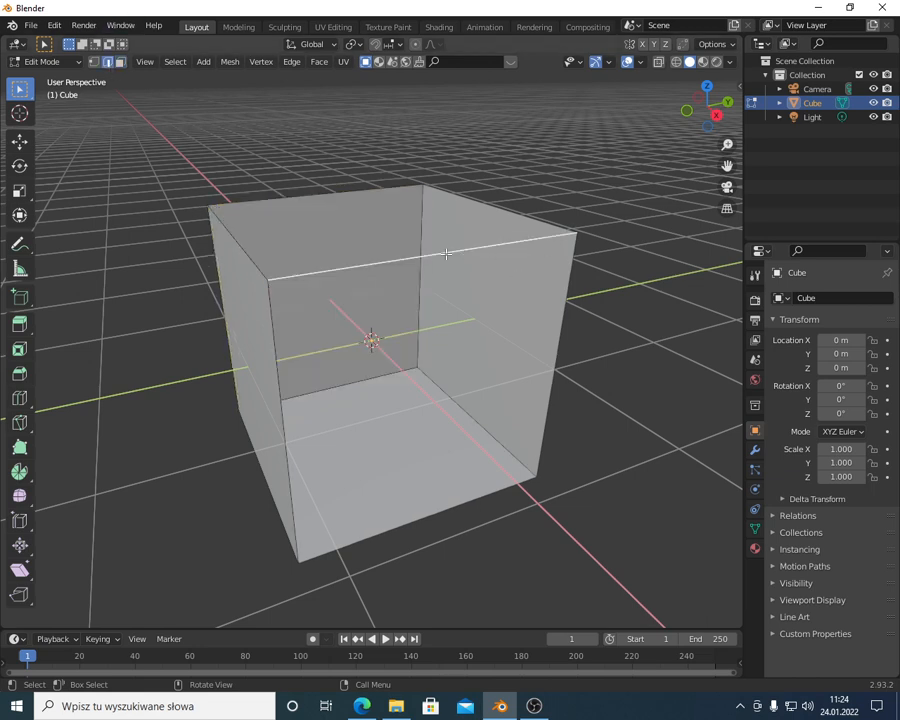
Undo the recent selections and both face deletions, back to the closed cube with its front face selected.
key(ctrl+z)
key(ctrl+z)
key(ctrl+z)
key(ctrl+z)
key(ctrl+z)
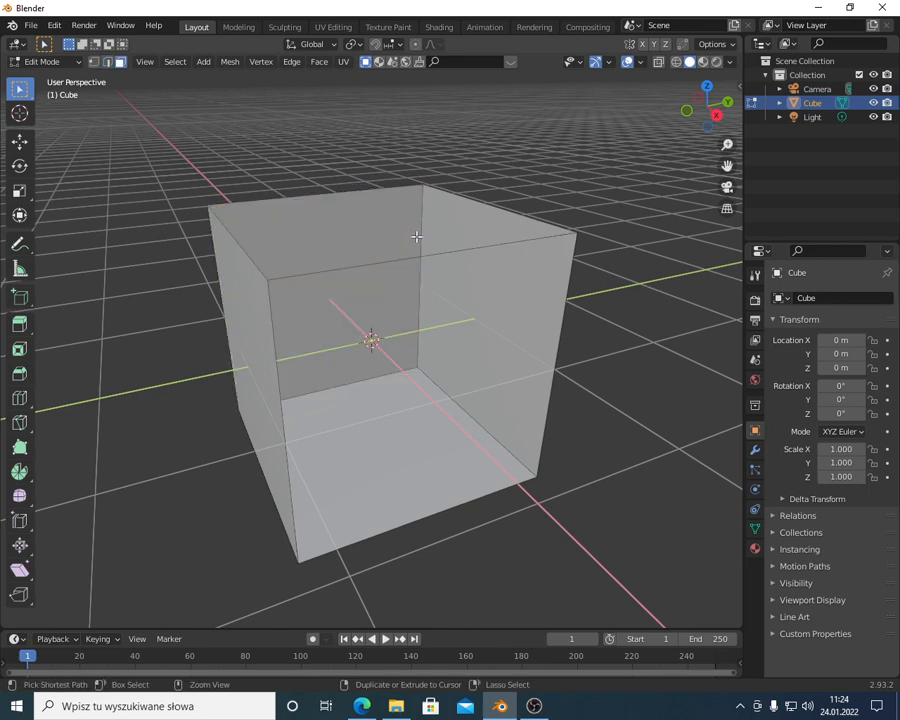
key(ctrl+z)
key(ctrl+z)
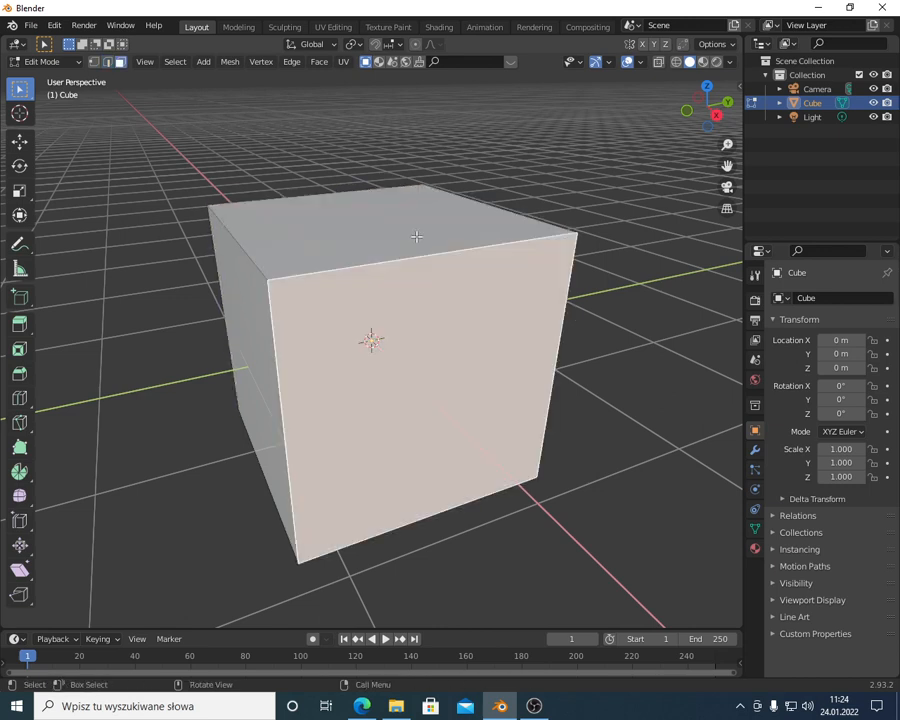
Look over the delete and dissolve options for the selected front face and clear the selection.
key(x)
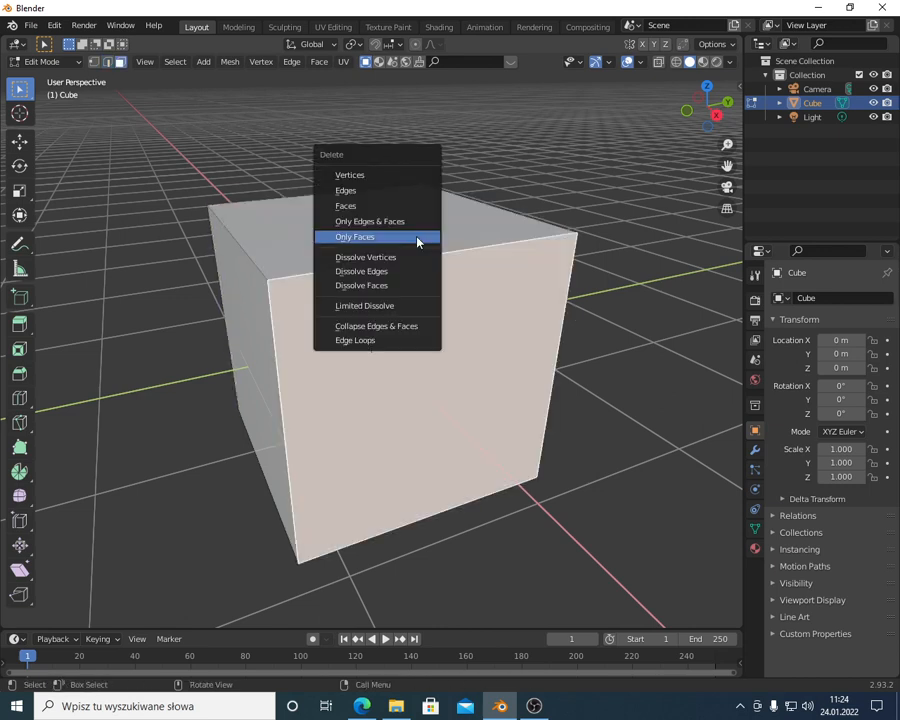
key(Escape)
key(x)
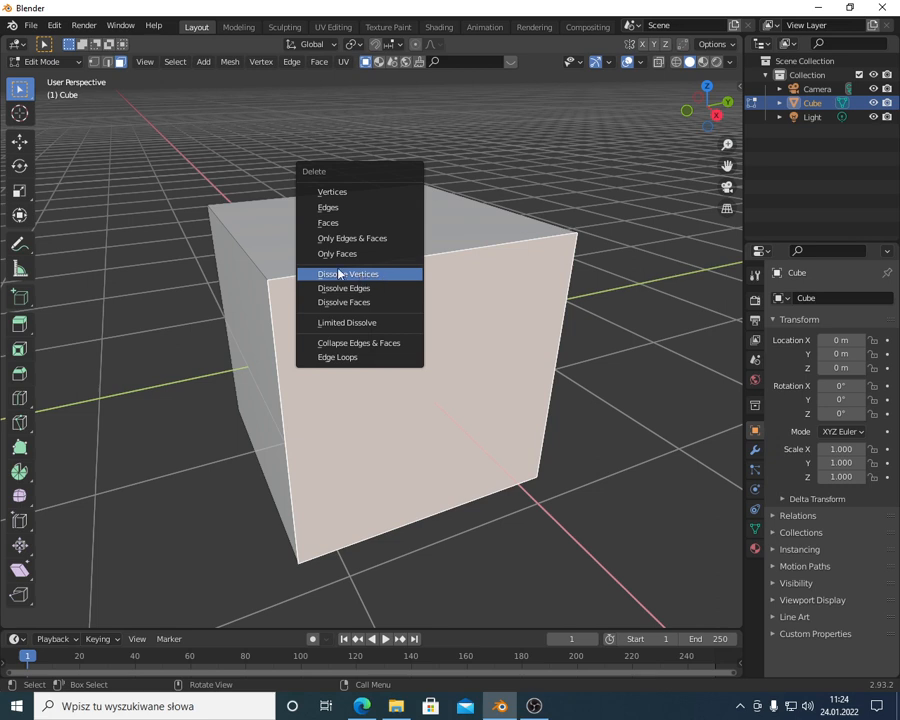
click(339, 273)
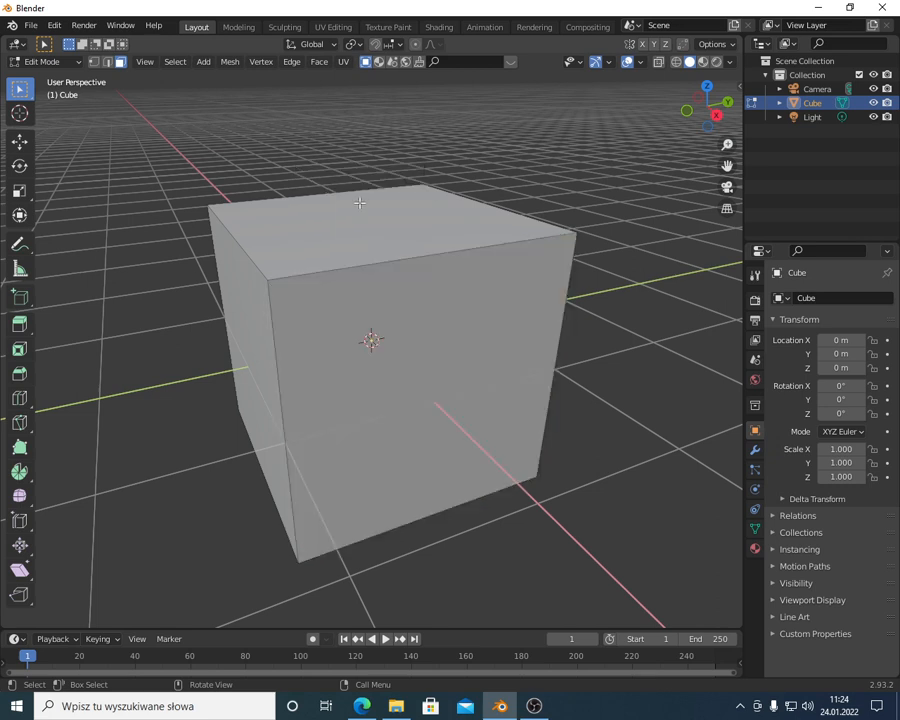
Select all of the cube's faces and subdivide them.
click(359, 203)
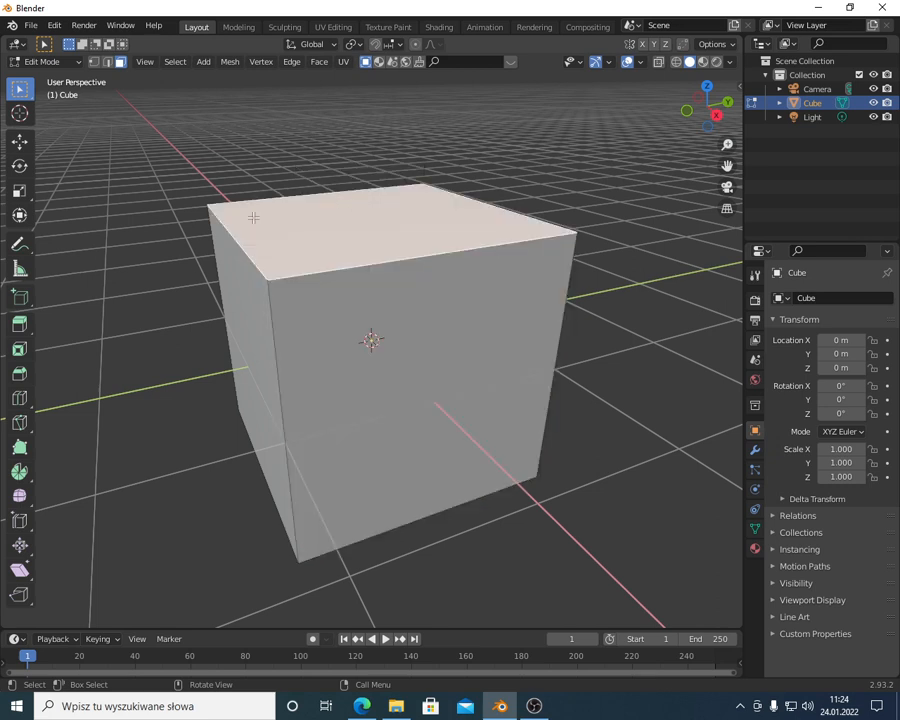
key(alt+a)
key(a)
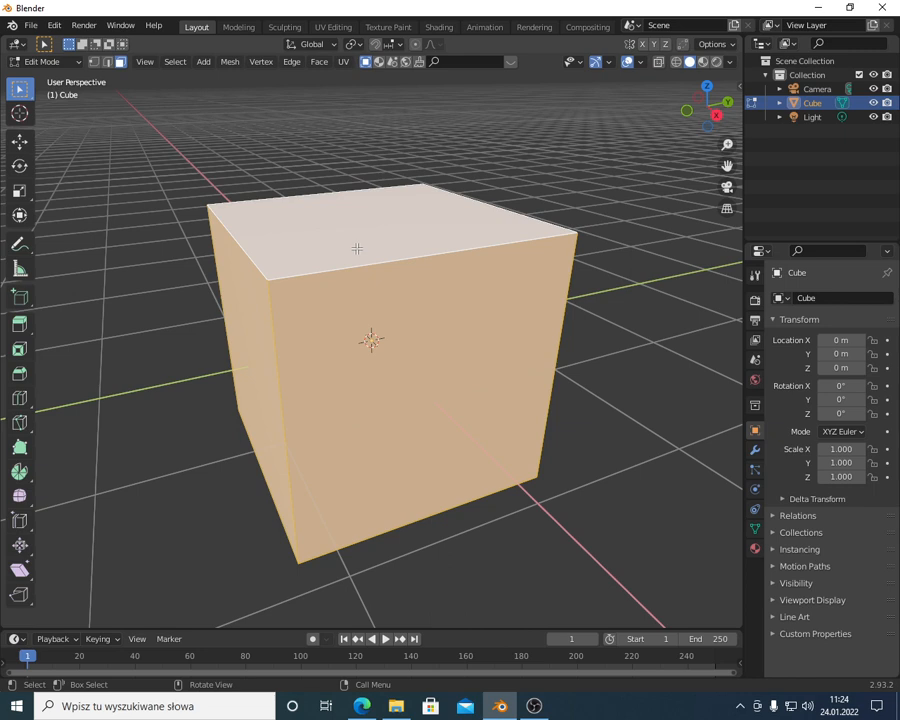
right_click(154, 169)
click(139, 173)
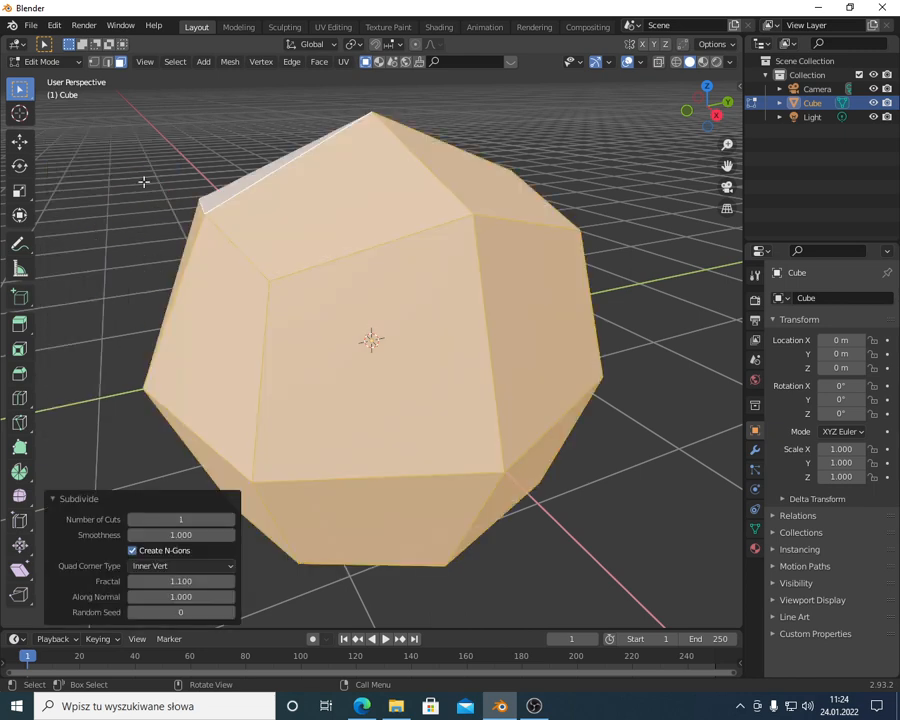
Set the subdivision's Smoothness, Fractal and Along Normal to 0 and Number of Cuts to 9, and clear the selection.
drag(184, 535, 108, 535)
drag(182, 595, 105, 582)
drag(180, 519, 212, 519)
scroll(400, 330, up, 4)
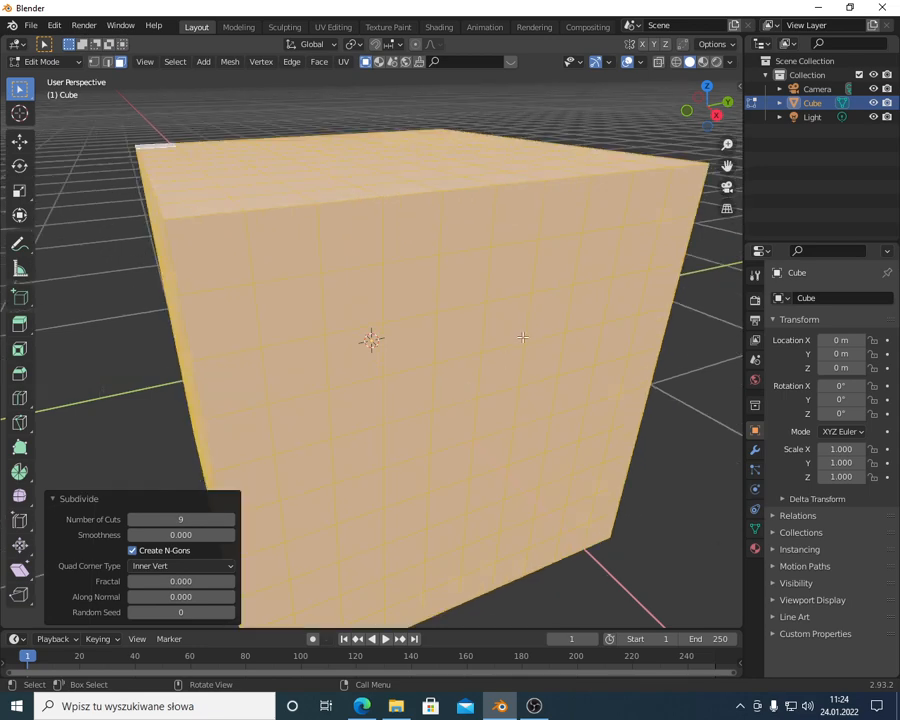
scroll(396, 310, down, 3)
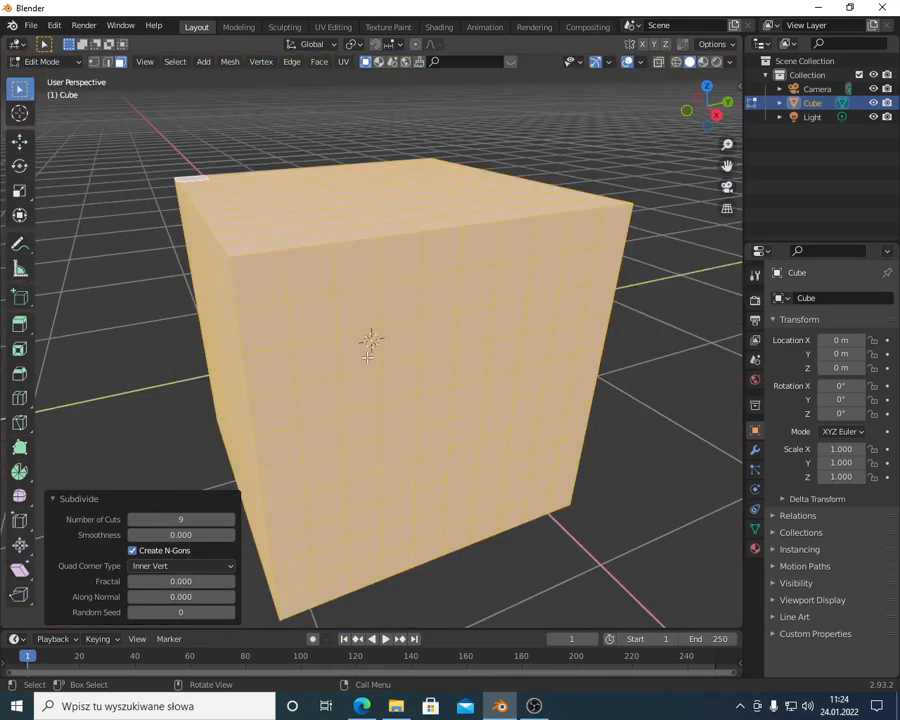
click(146, 338)
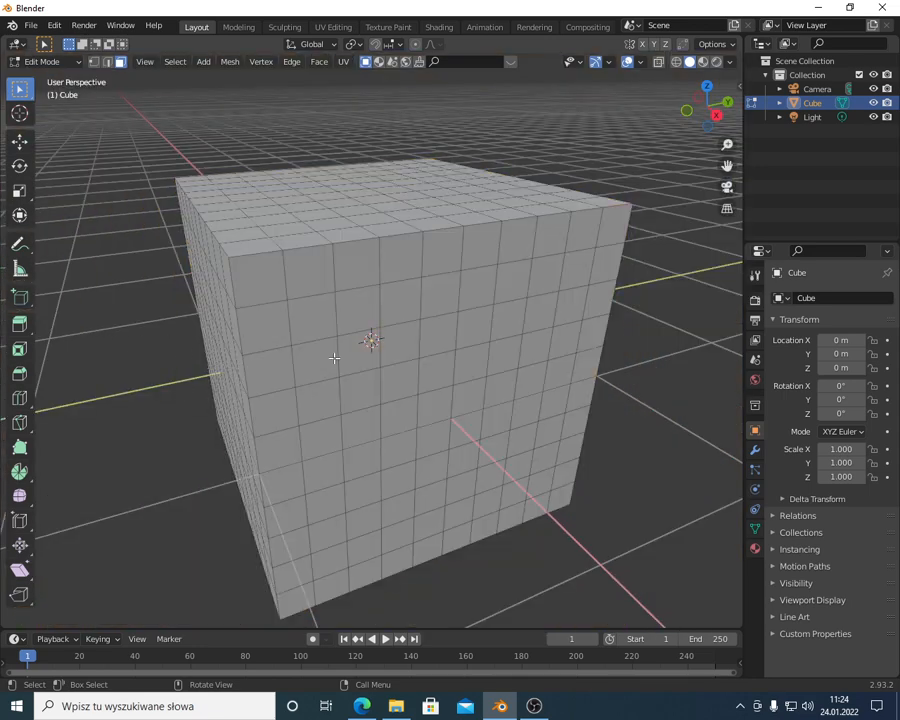
Switch to edge selection and dissolve one horizontal edge in the upper middle of the cube's front side.
click(400, 345)
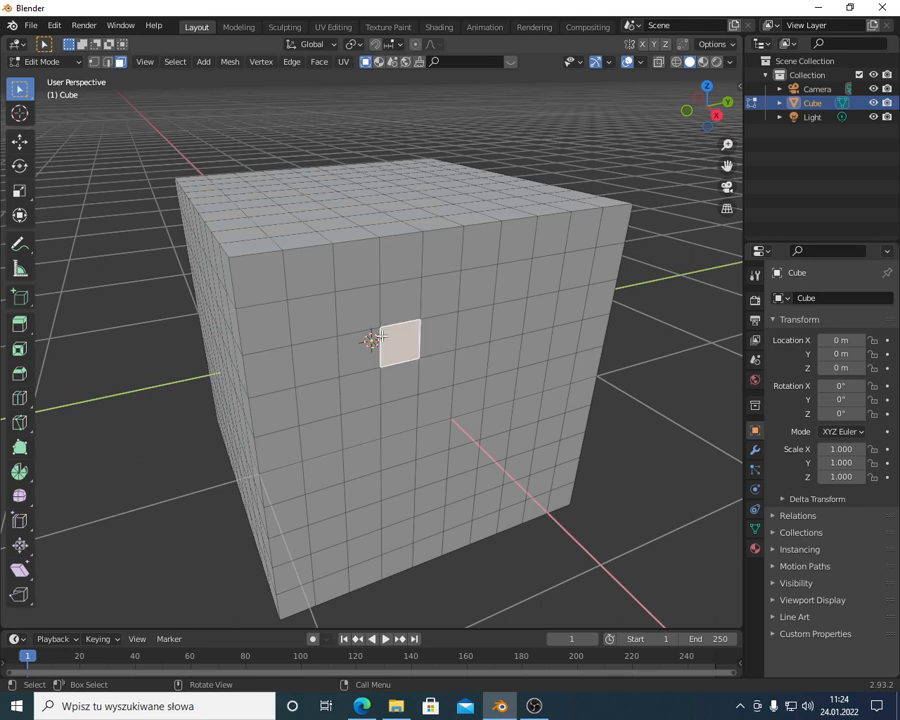
click(108, 62)
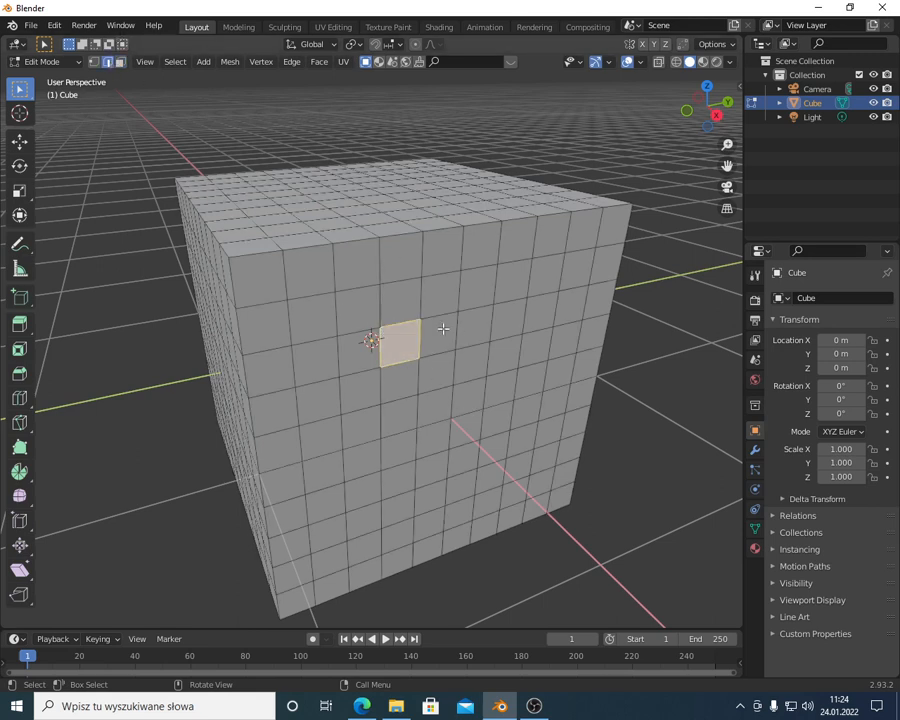
click(439, 316)
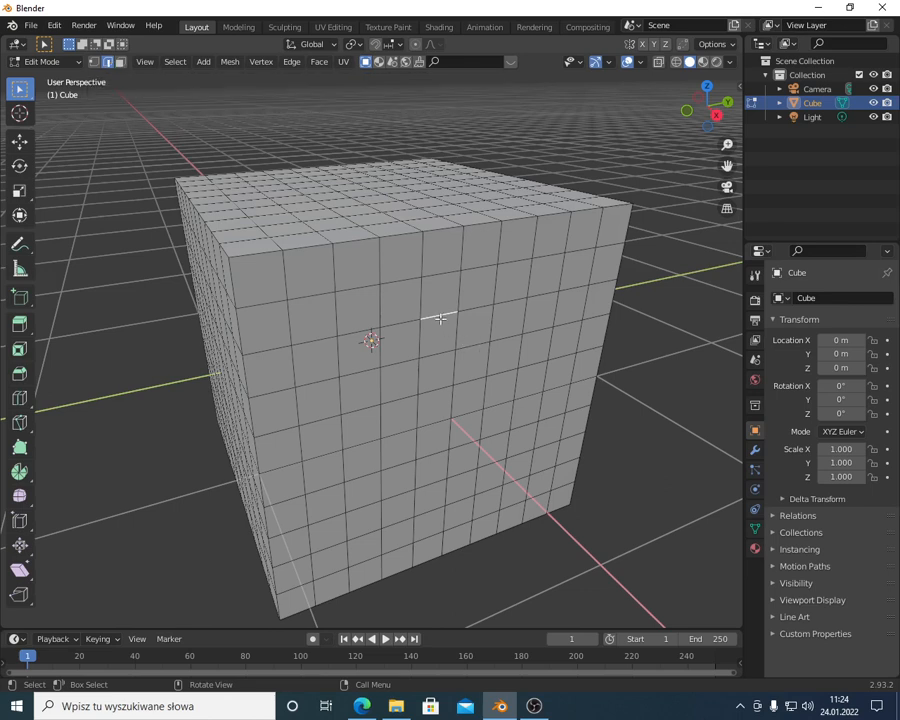
key(x)
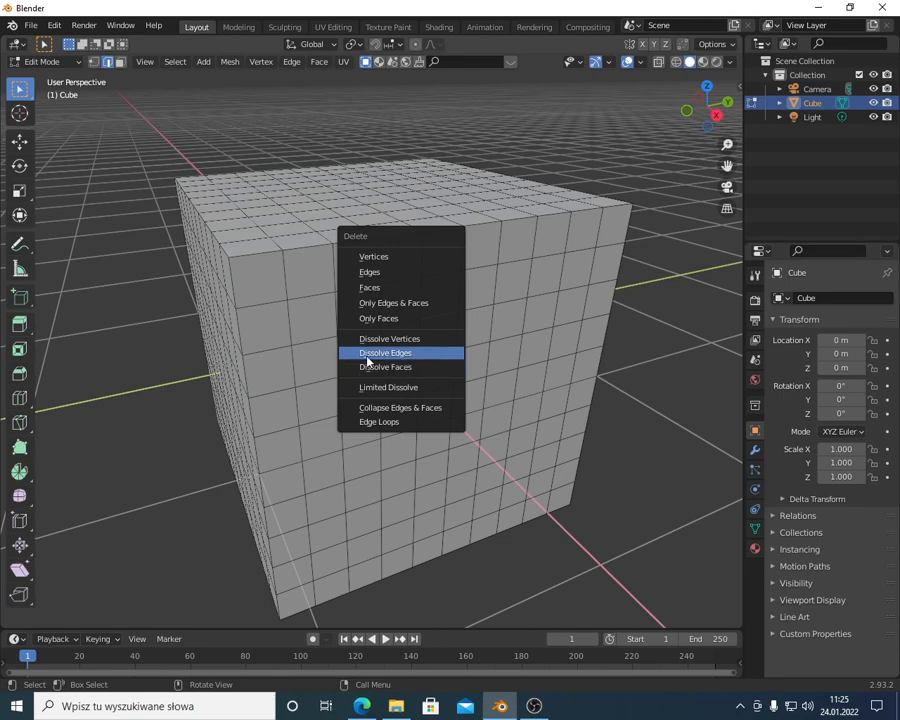
click(386, 354)
scroll(482, 330, up, 1)
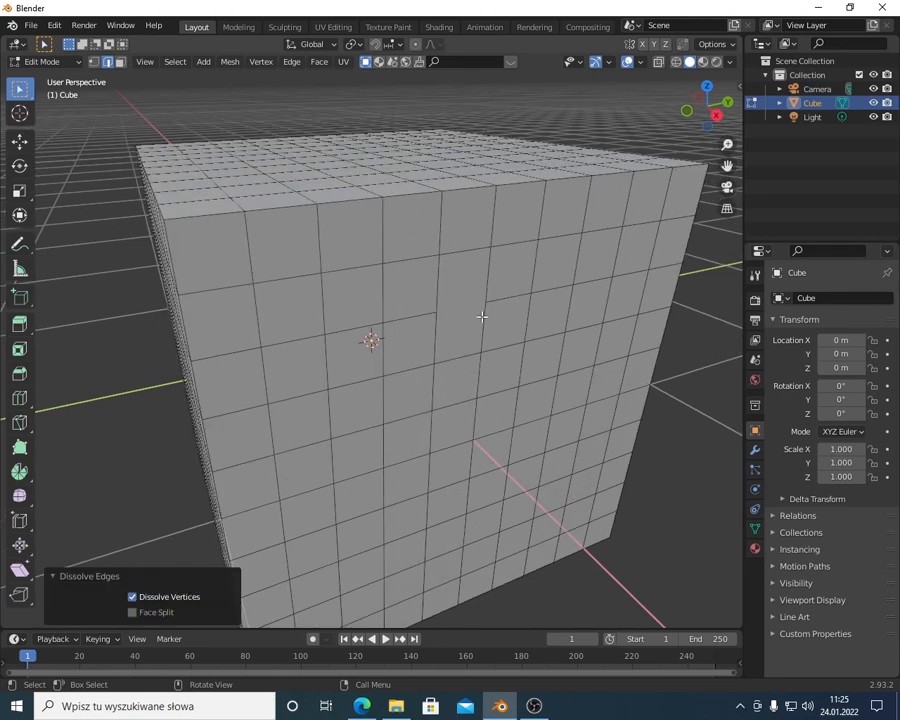
scroll(478, 305, up, 2)
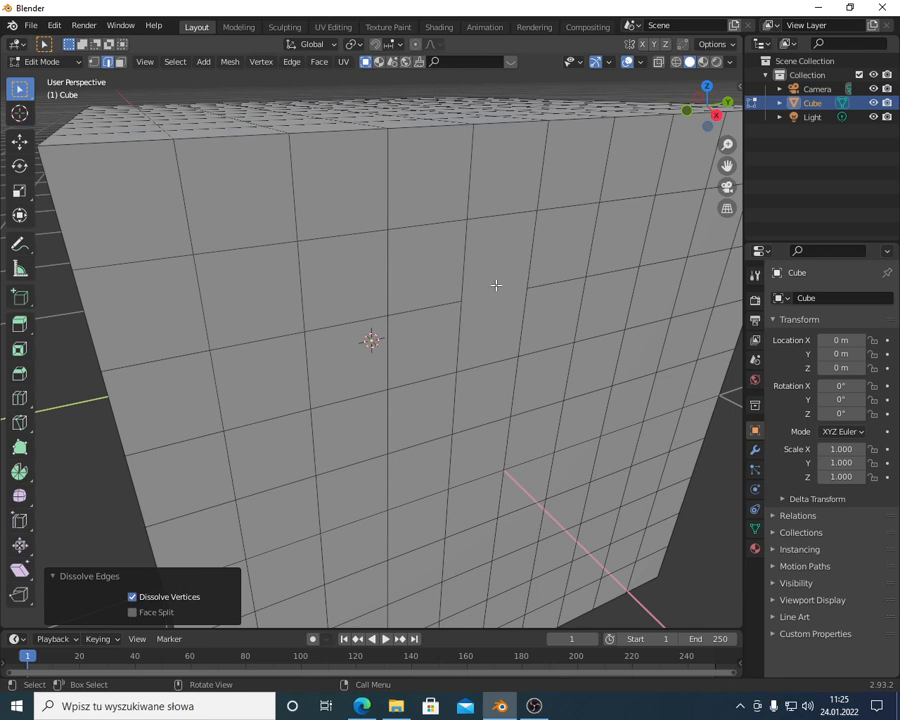
Switch to vertex selection, dissolve one vertex in the upper middle of the front side, and undo it.
click(496, 288)
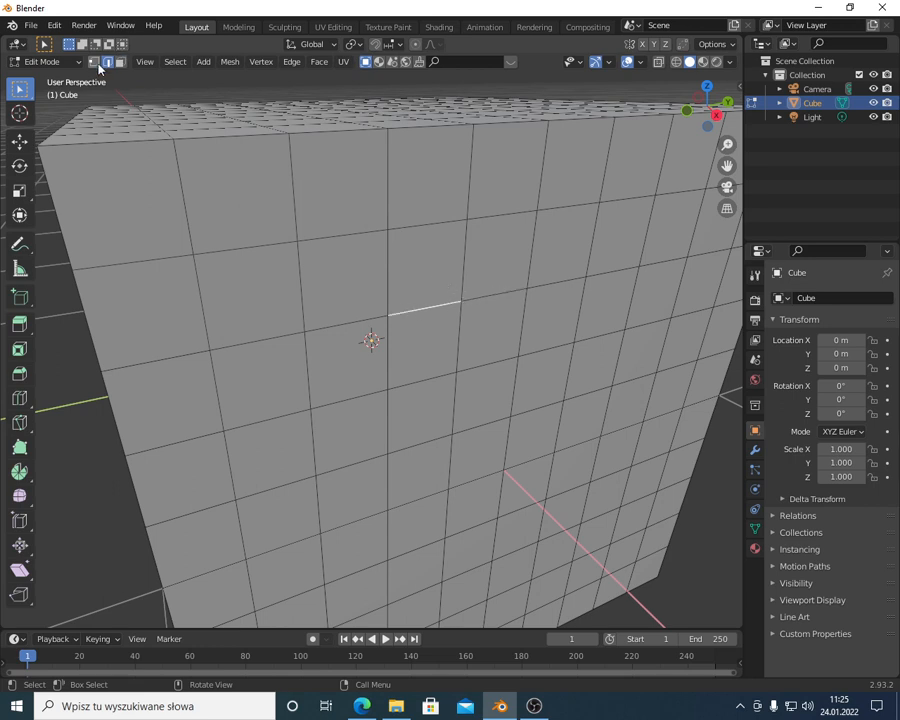
click(94, 62)
click(462, 303)
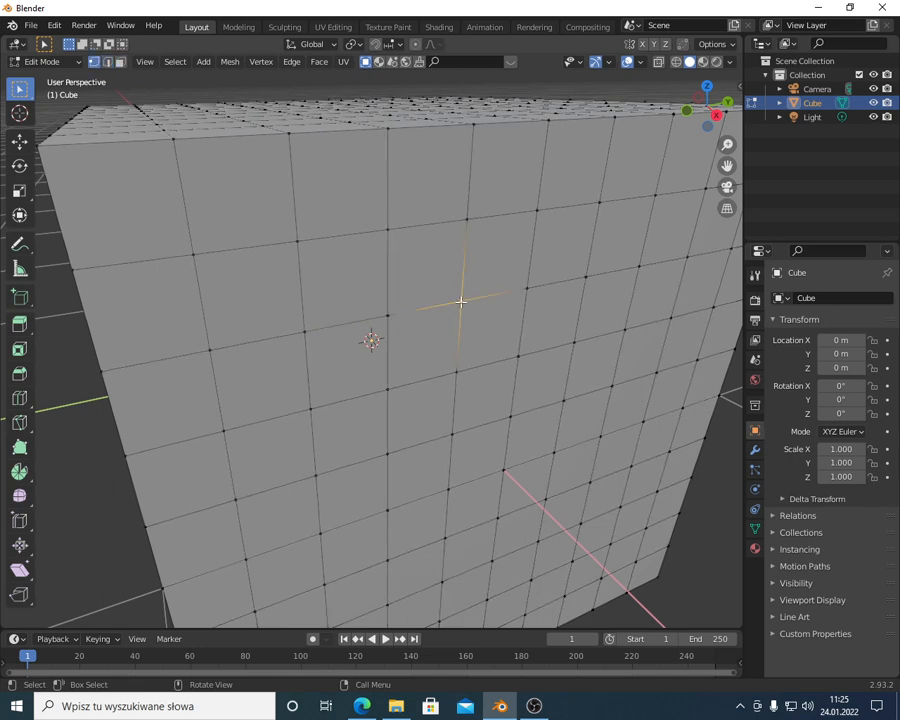
key(x)
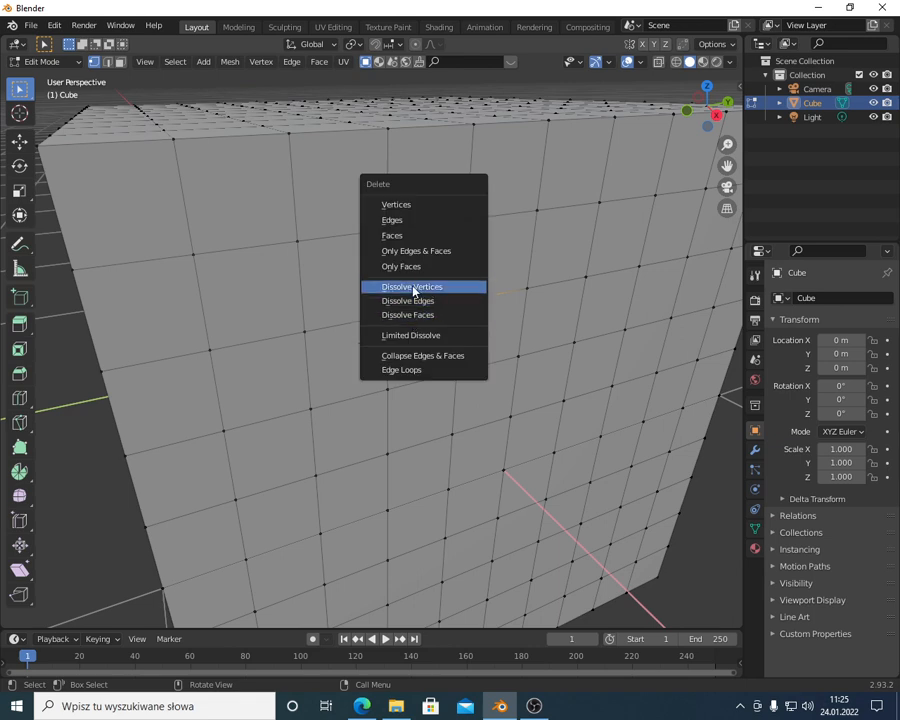
click(447, 294)
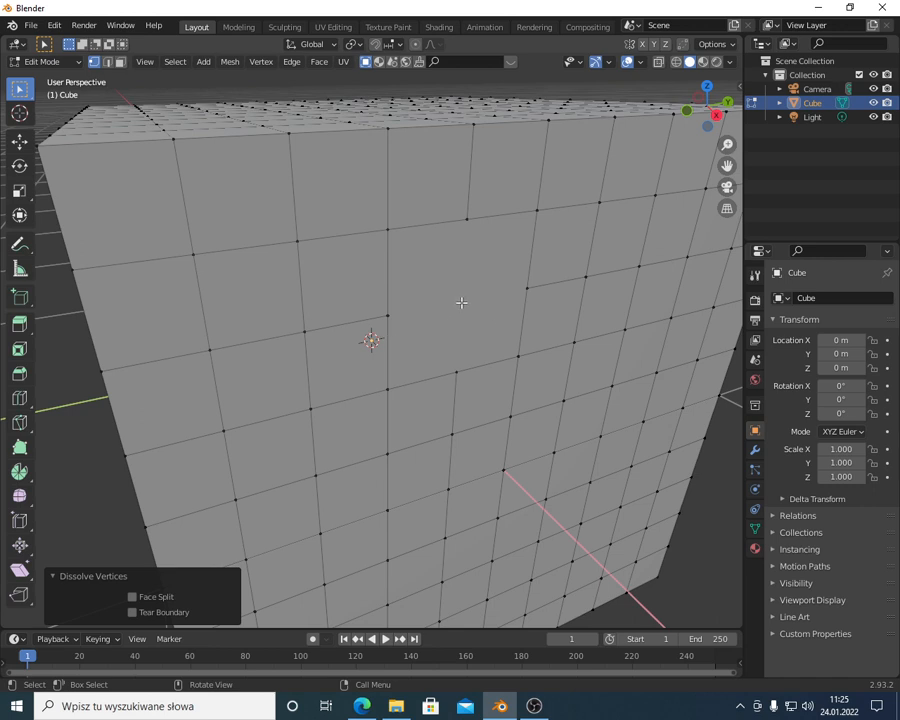
key(ctrl+z)
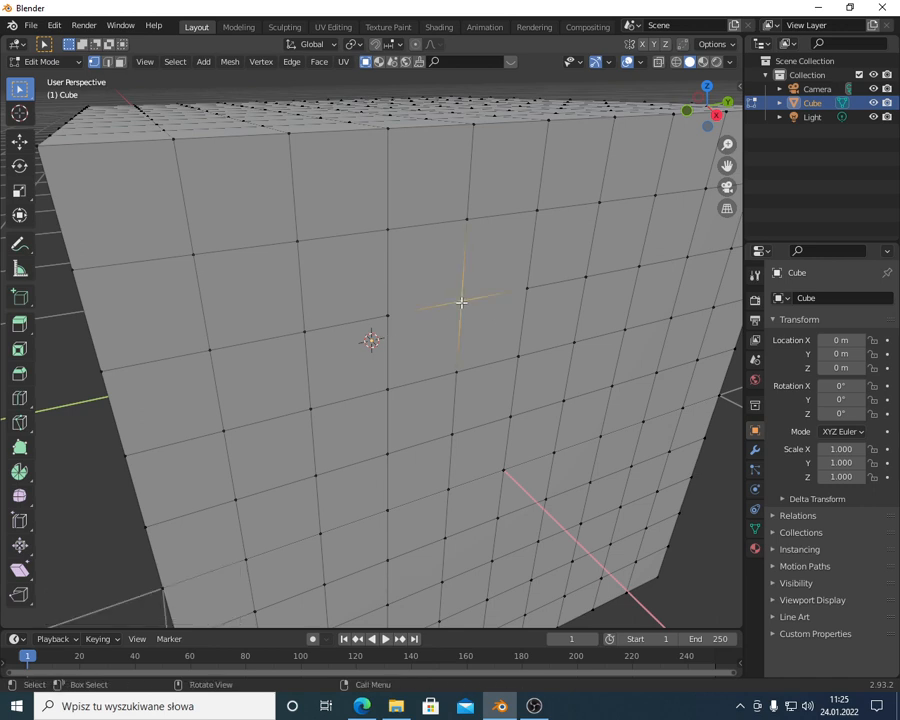
Switch to face selection and try Dissolve Faces on a single face in the second row of the front side.
click(118, 63)
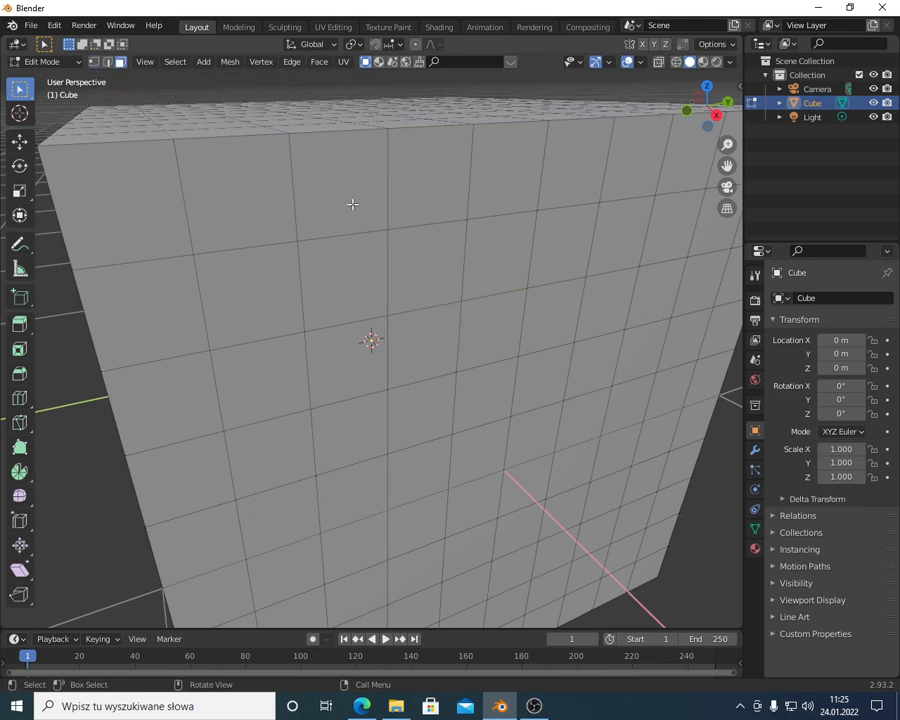
click(497, 258)
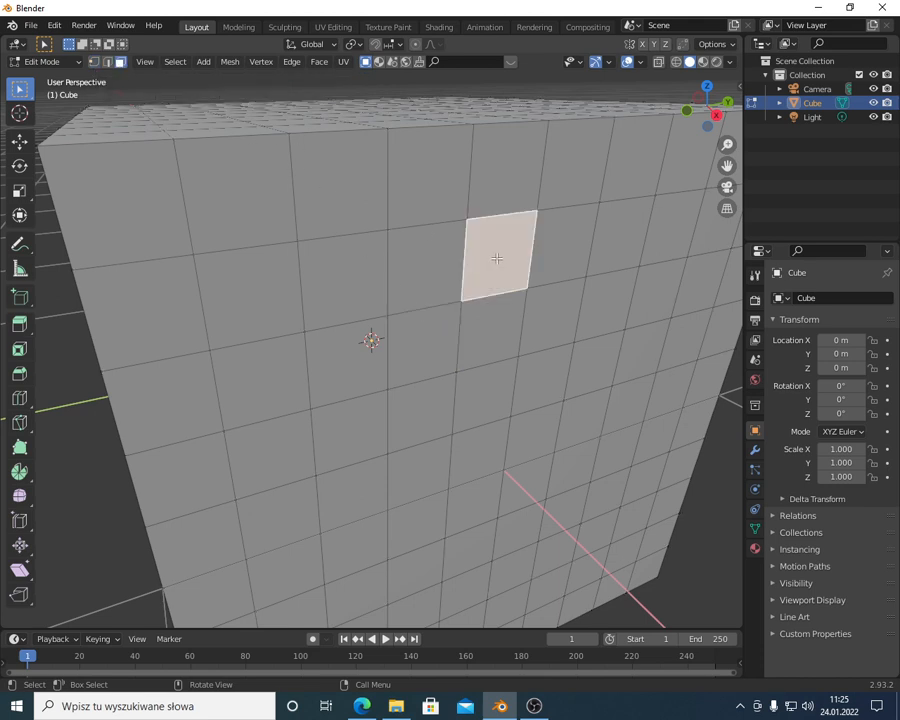
key(x)
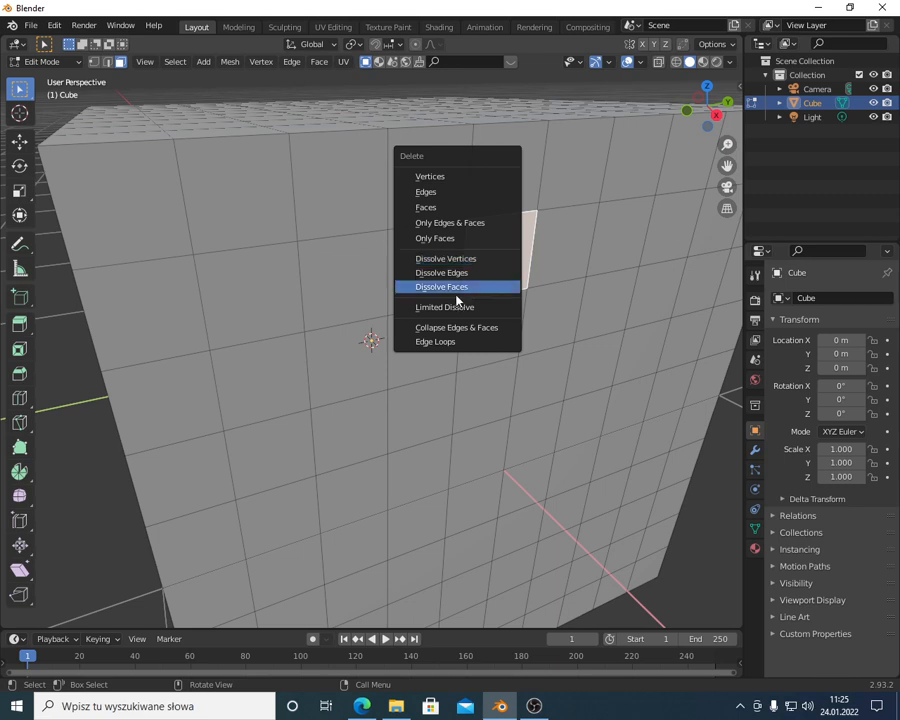
click(438, 288)
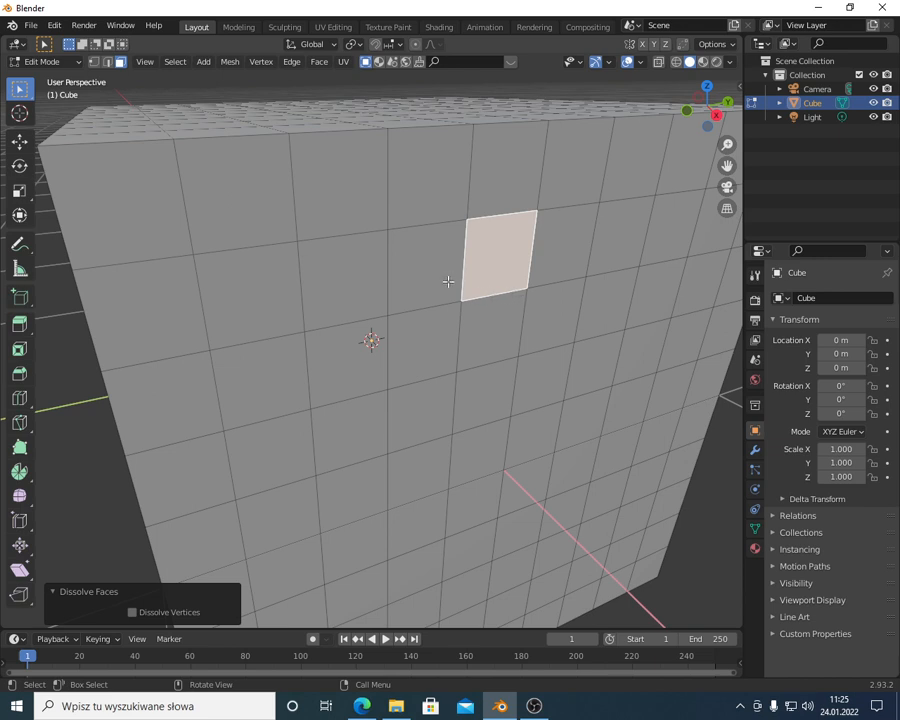
Add the face directly above to the selection, dissolve the two faces into one, and clear the selection.
shift+click(506, 182)
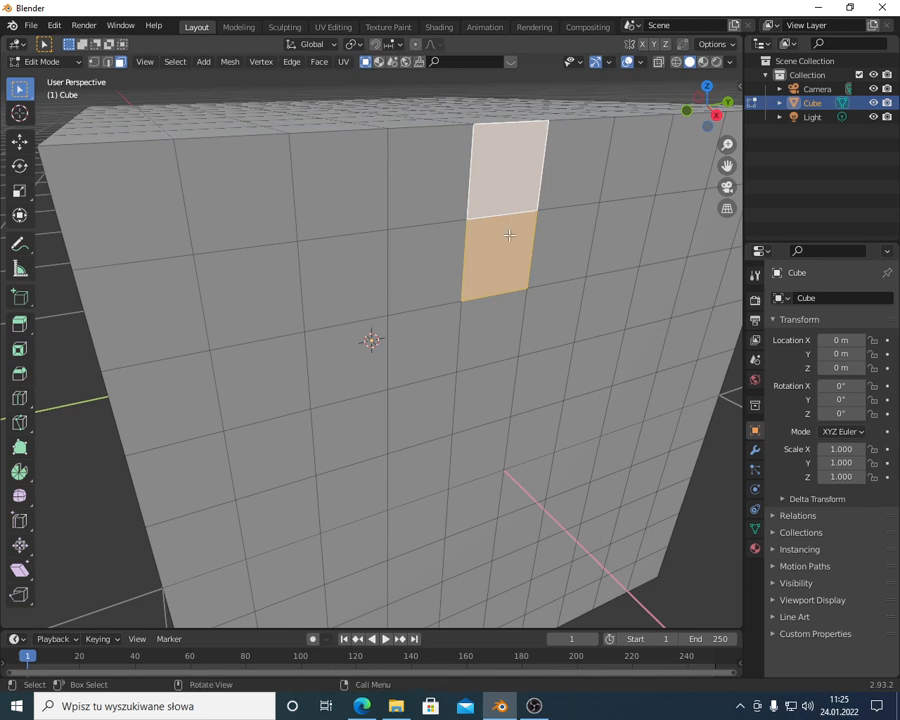
key(x)
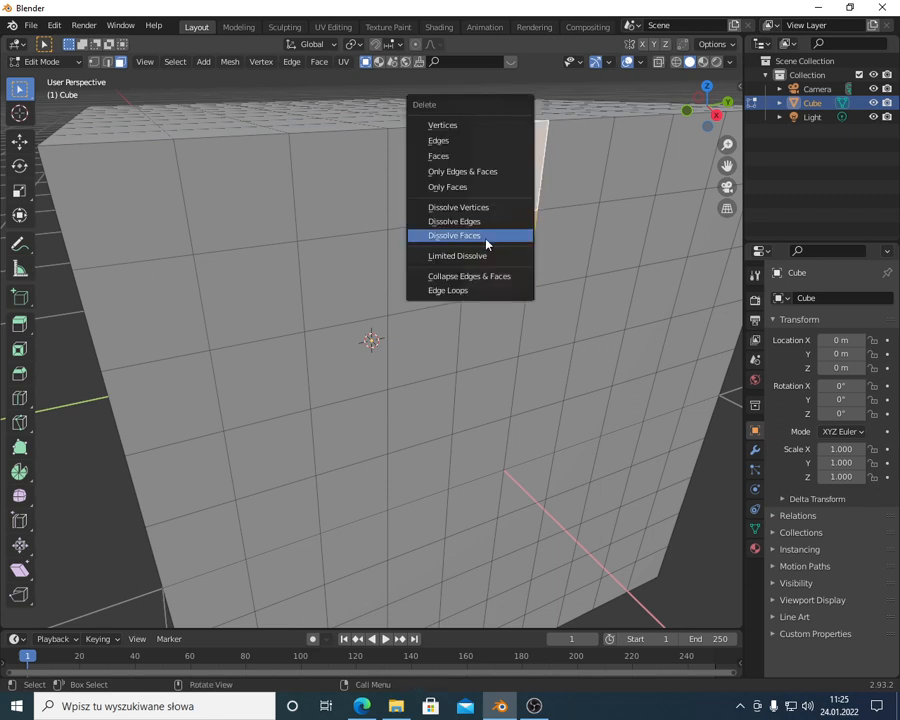
click(487, 243)
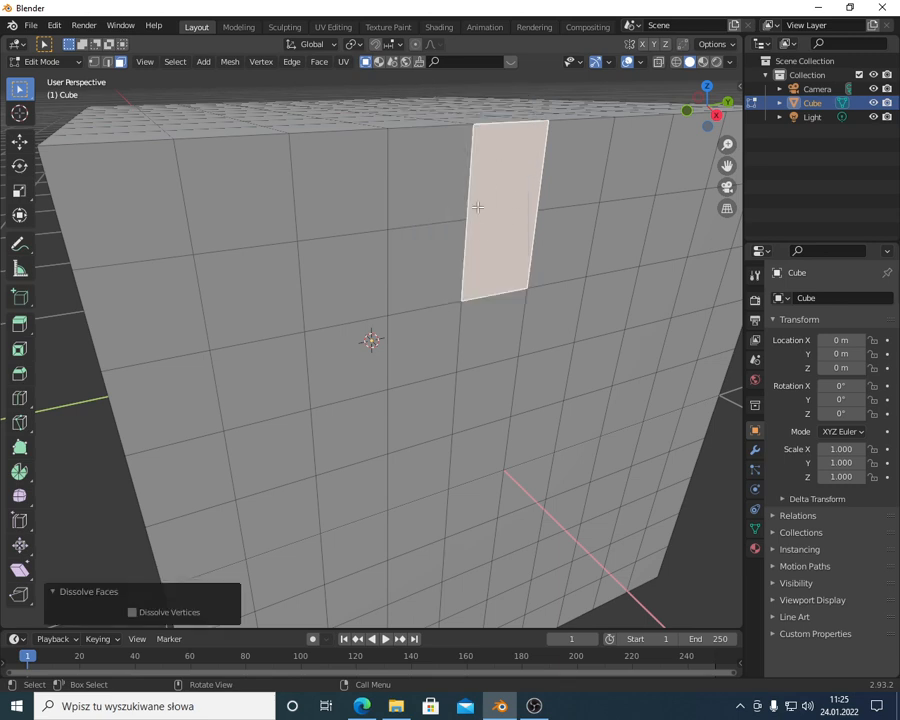
click(534, 82)
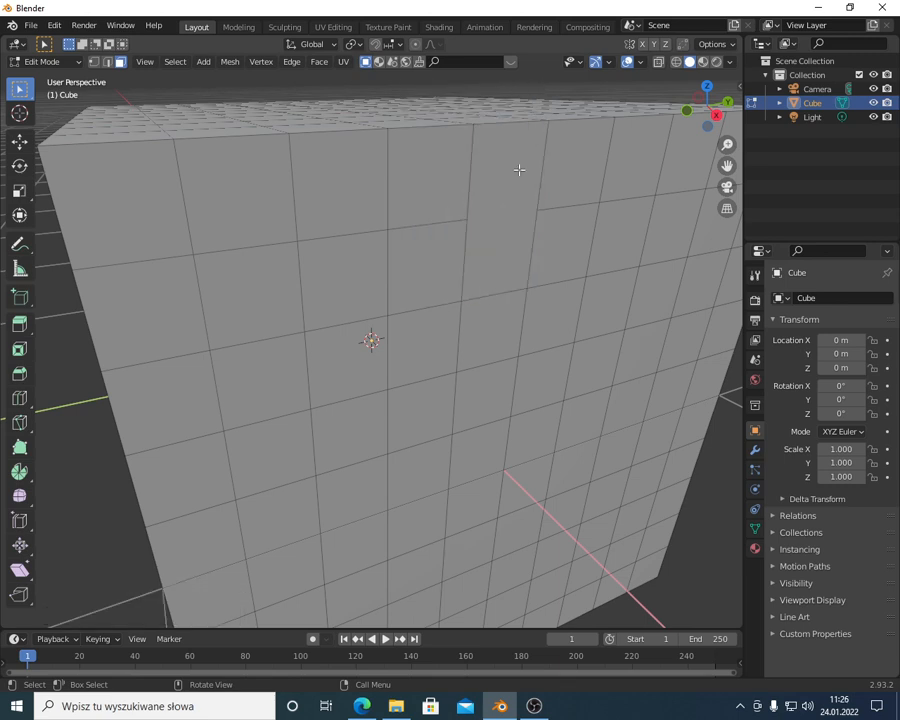
Switch to Object Mode, deselect the cube, and select it again as a whole object.
scroll(335, 284, down, 5)
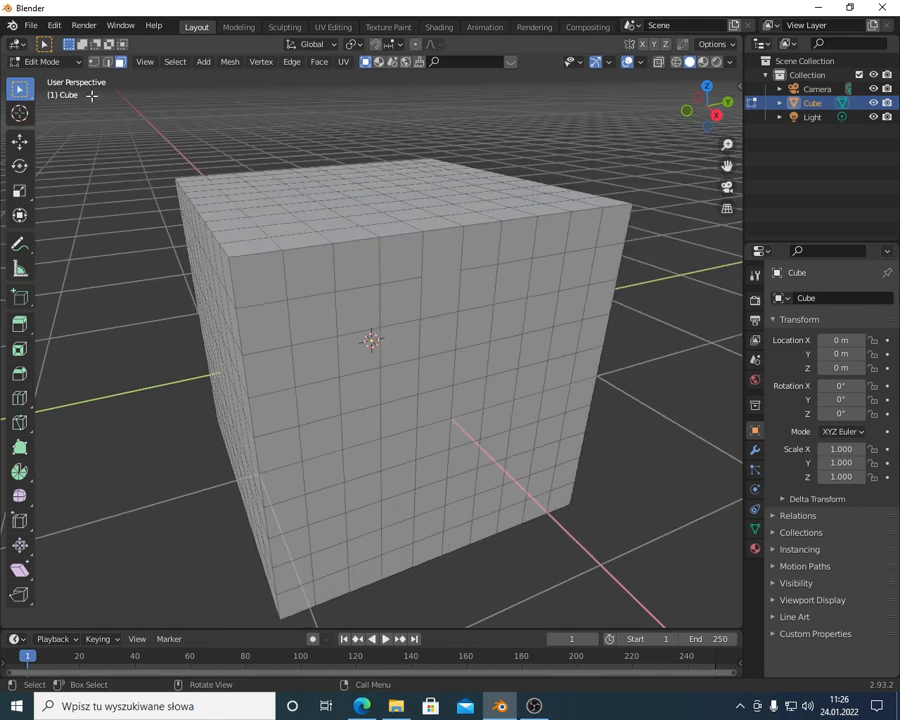
click(47, 61)
click(42, 77)
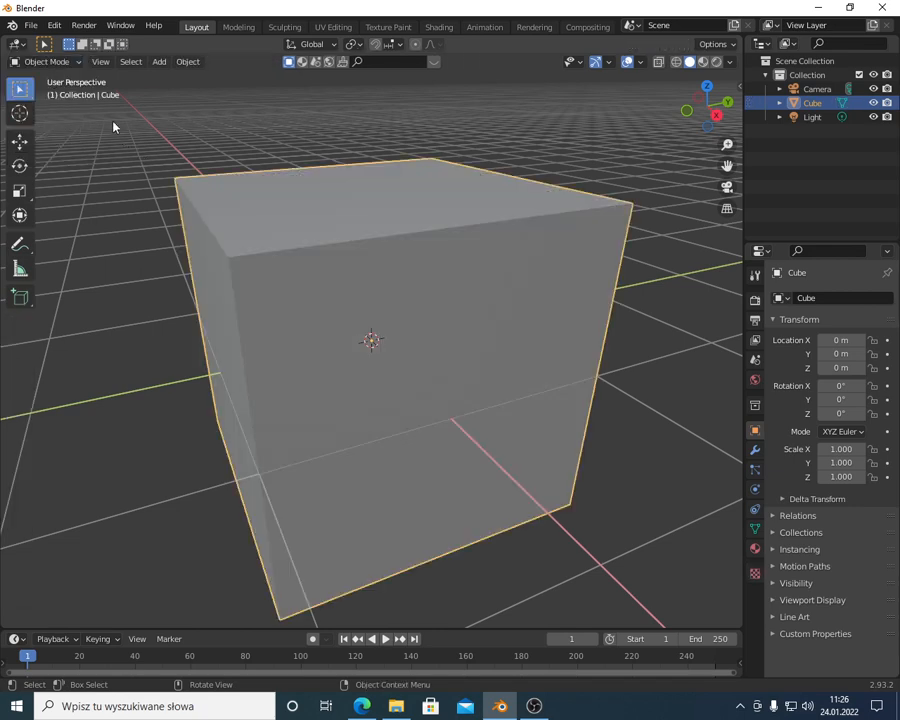
click(47, 61)
click(42, 77)
scroll(180, 186, down, 4)
click(221, 315)
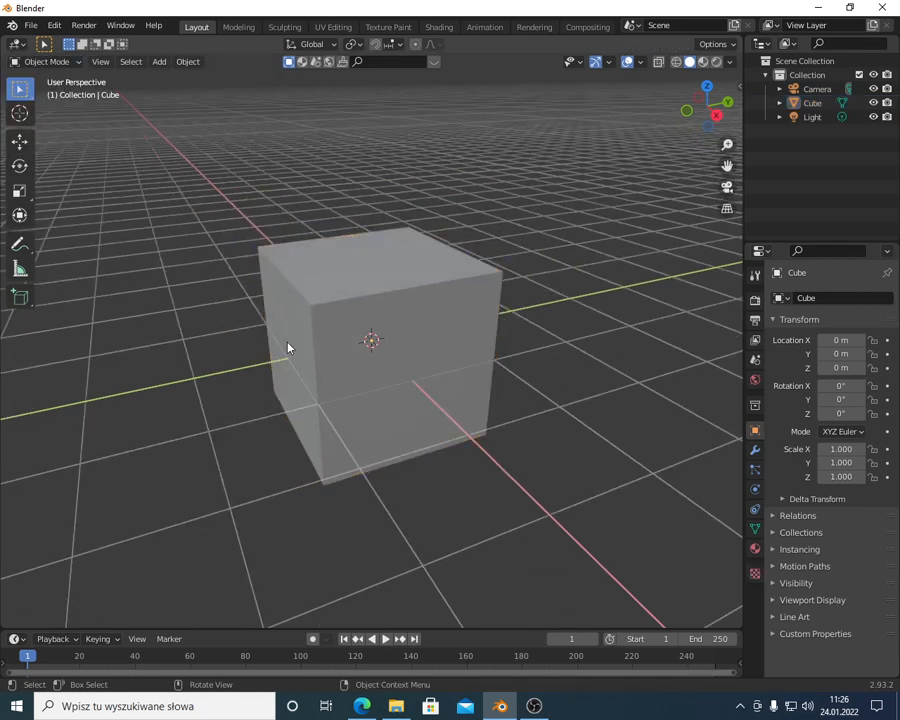
click(365, 270)
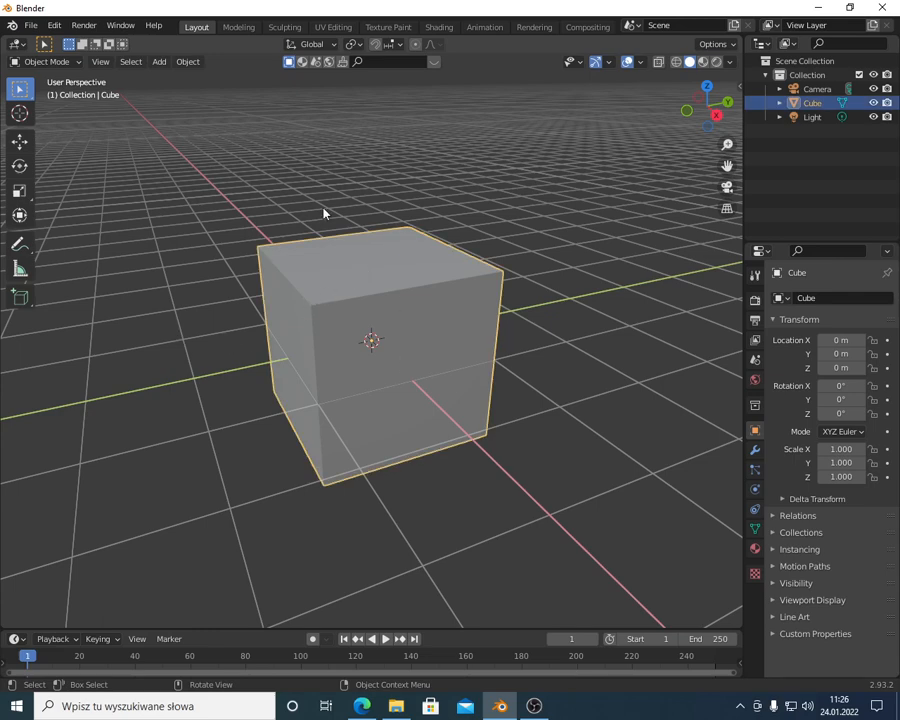
scroll(385, 357, down, 2)
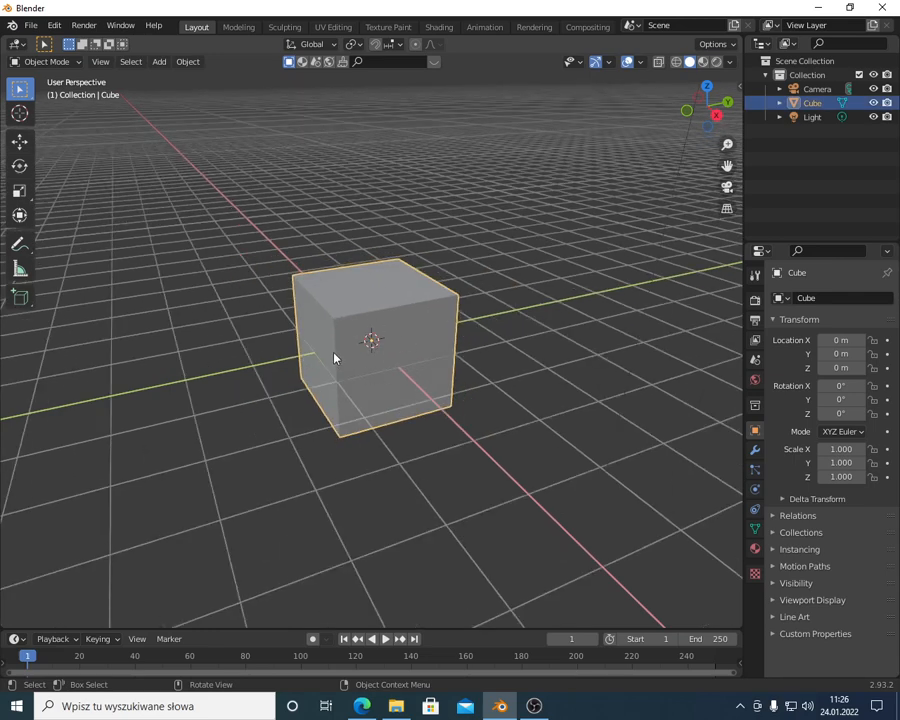
Switch the cube to Edit Mode and return to Object Mode.
click(50, 62)
click(44, 93)
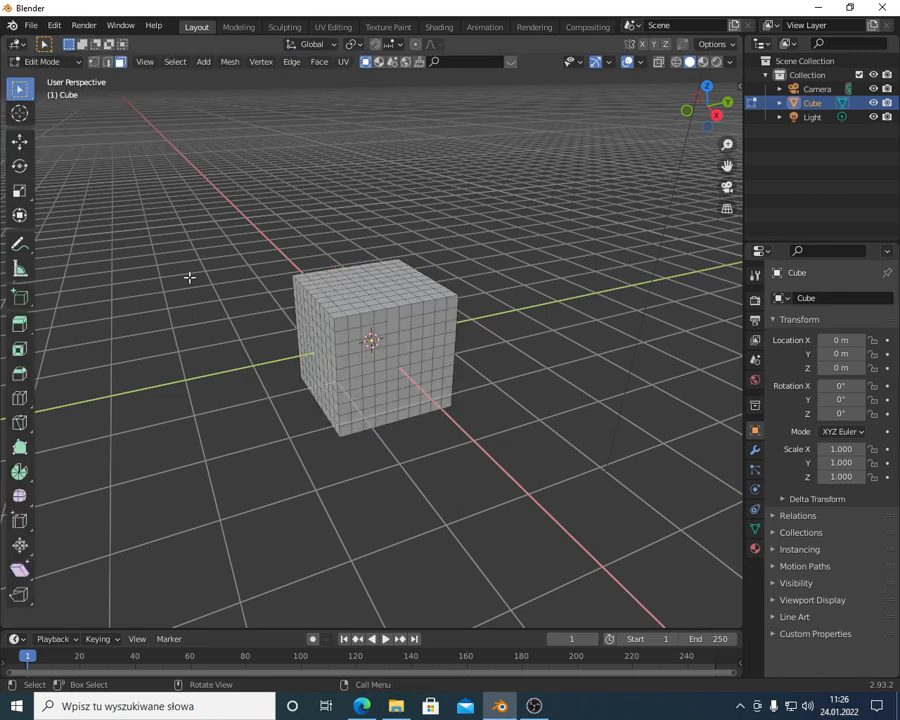
click(64, 64)
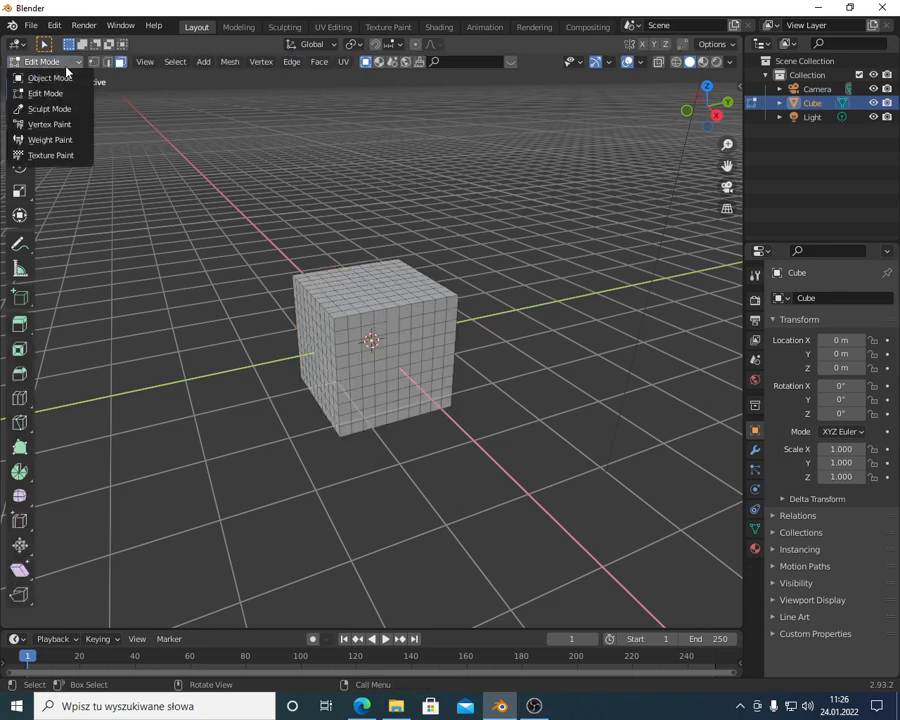
click(40, 62)
click(50, 77)
Delete the subdivided cube and add a new cube mesh in its place.
key(x)
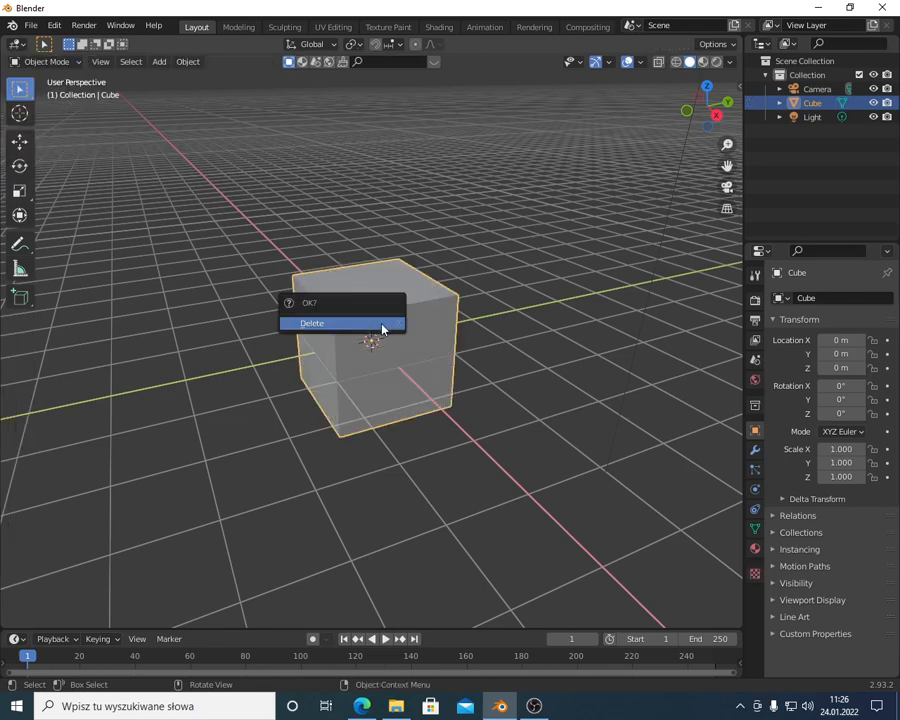
click(381, 324)
key(shift+a)
mouse_move(382, 322)
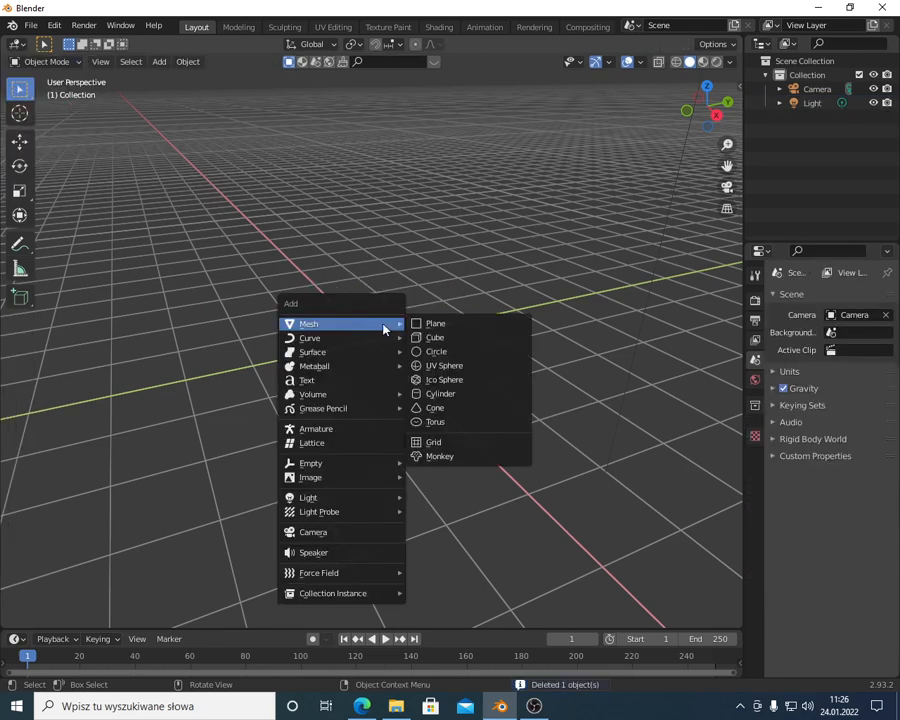
click(430, 336)
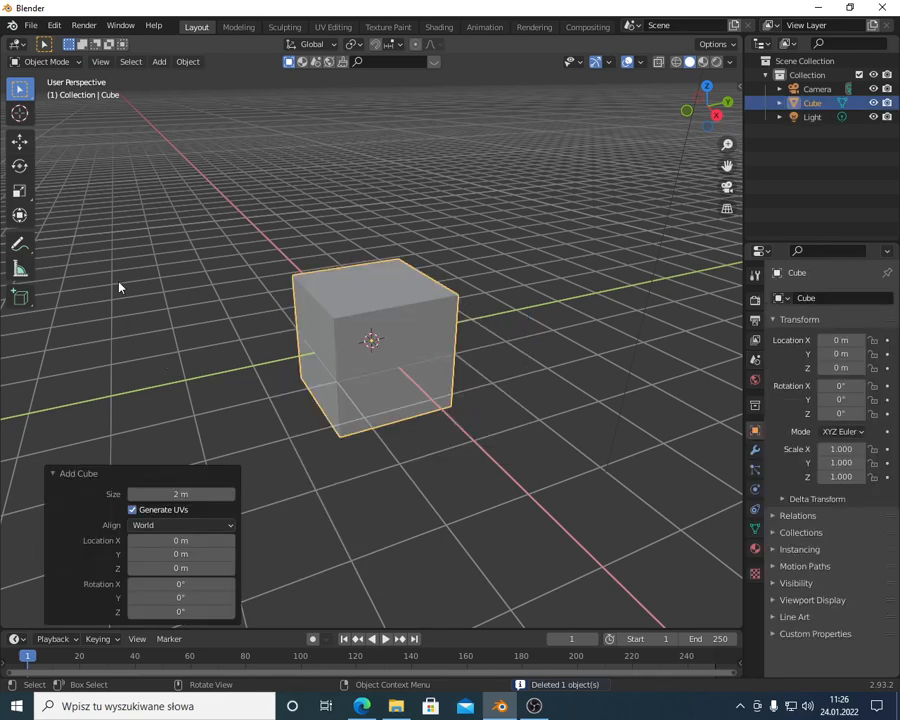
Enter Edit Mode on the new cube and extrude its top face upward by about 0.72 m.
click(45, 62)
click(55, 91)
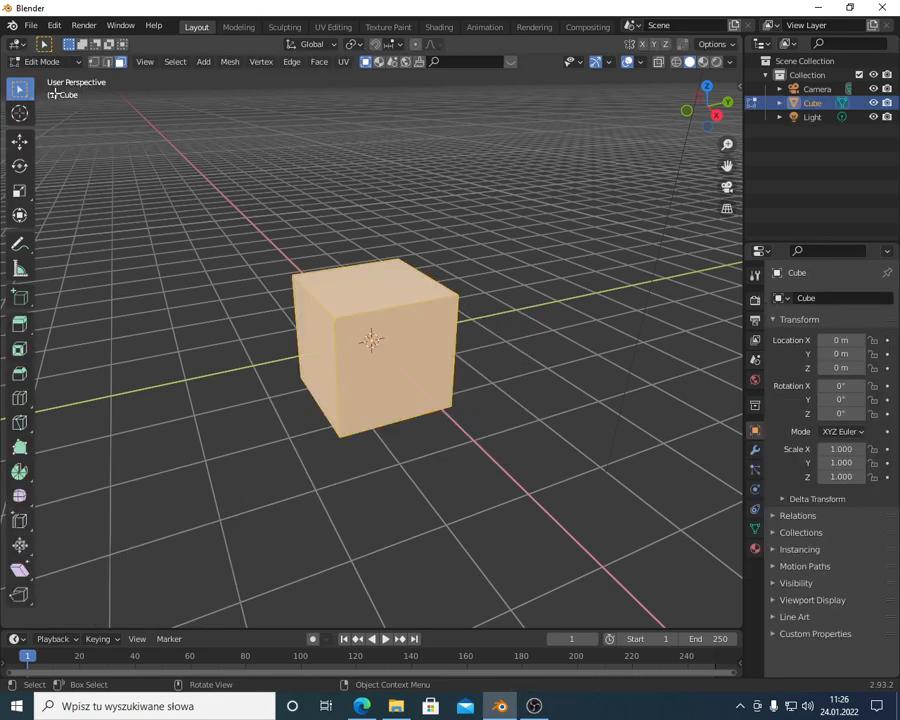
click(326, 283)
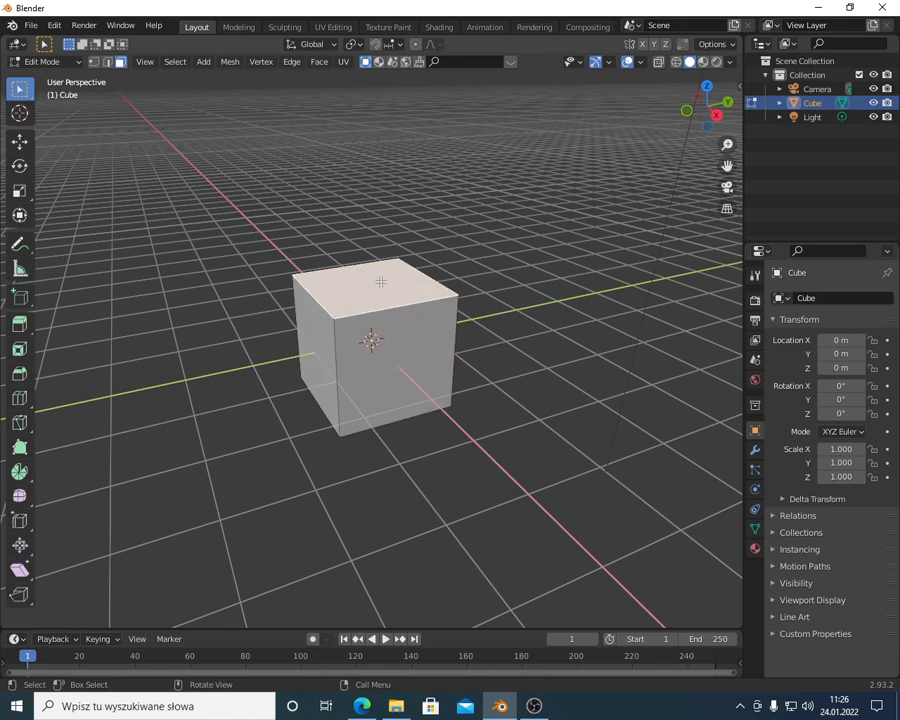
key(e)
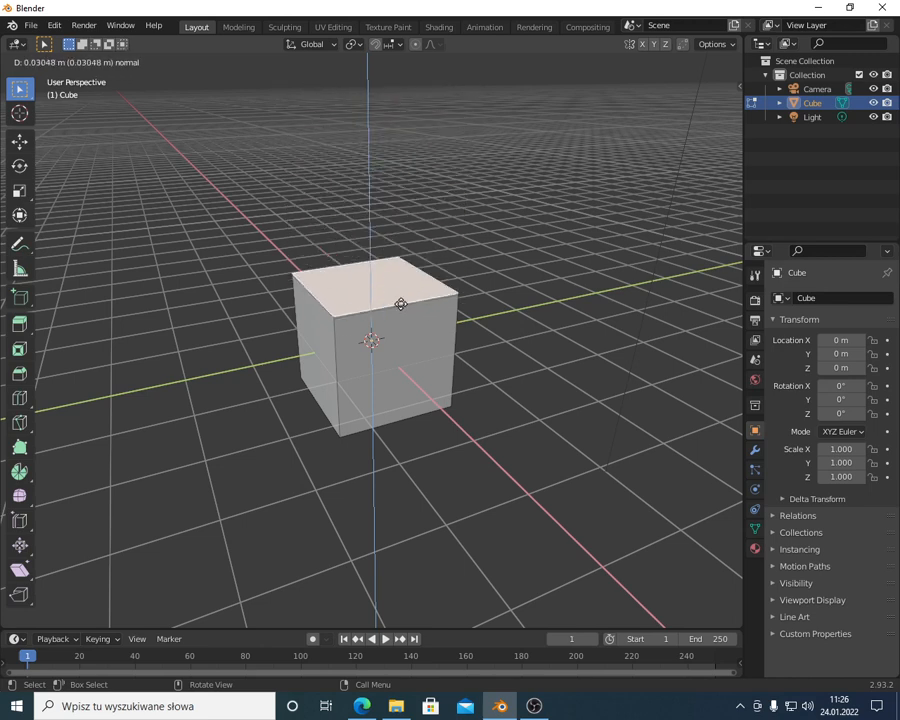
click(390, 240)
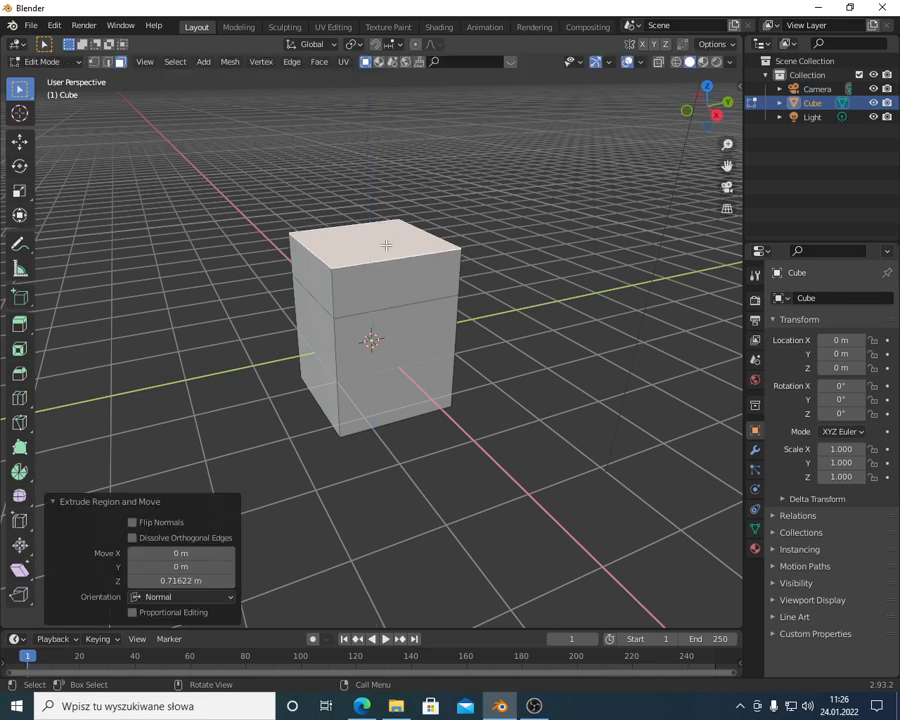
Extrude the front face of the cube's lower section outward by about 1.95 m.
click(401, 370)
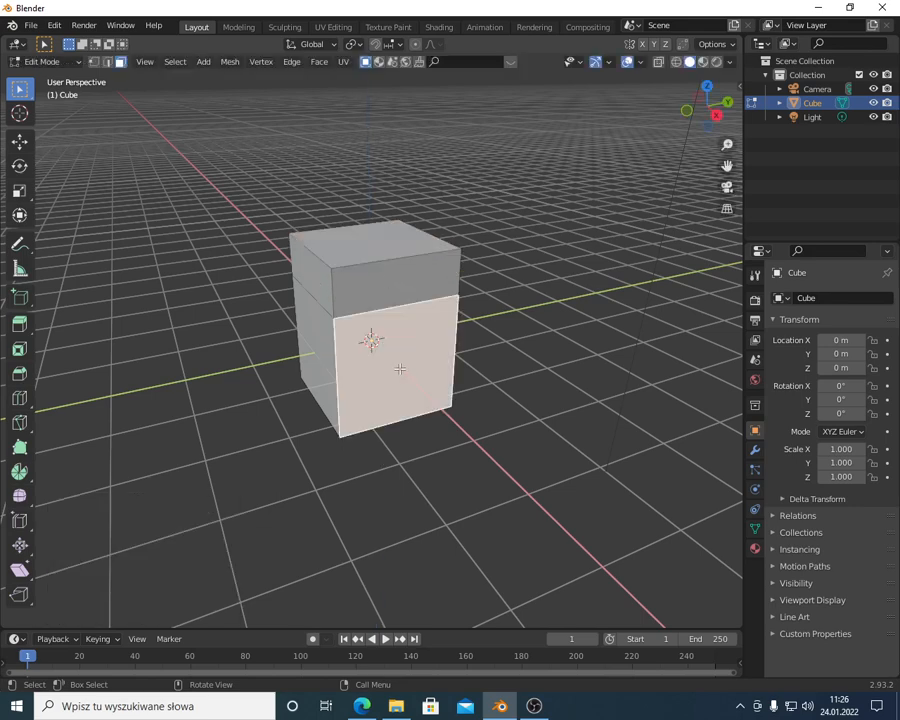
key(e)
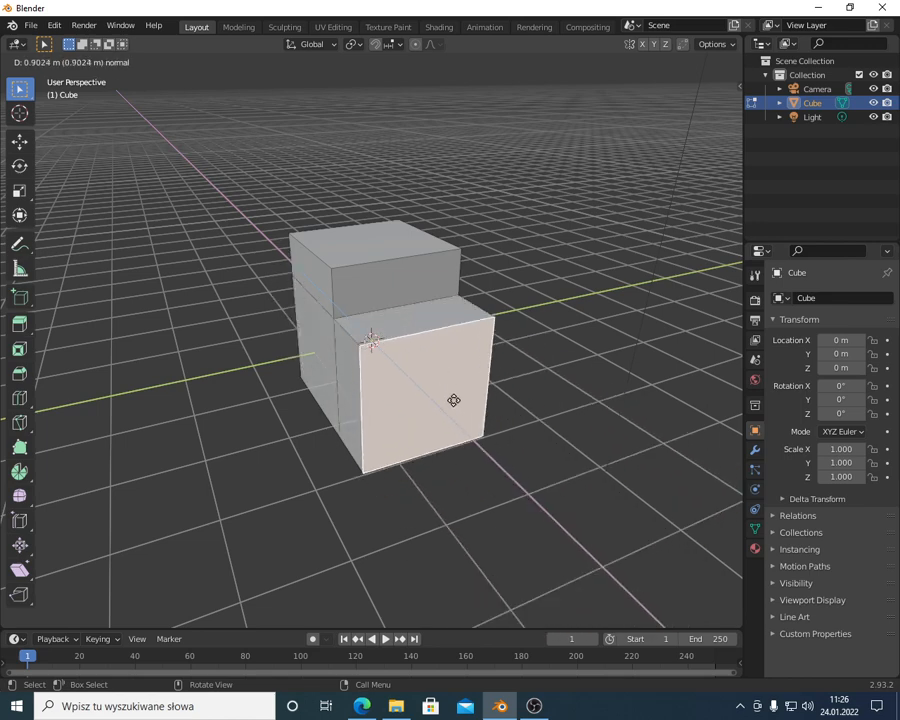
click(463, 449)
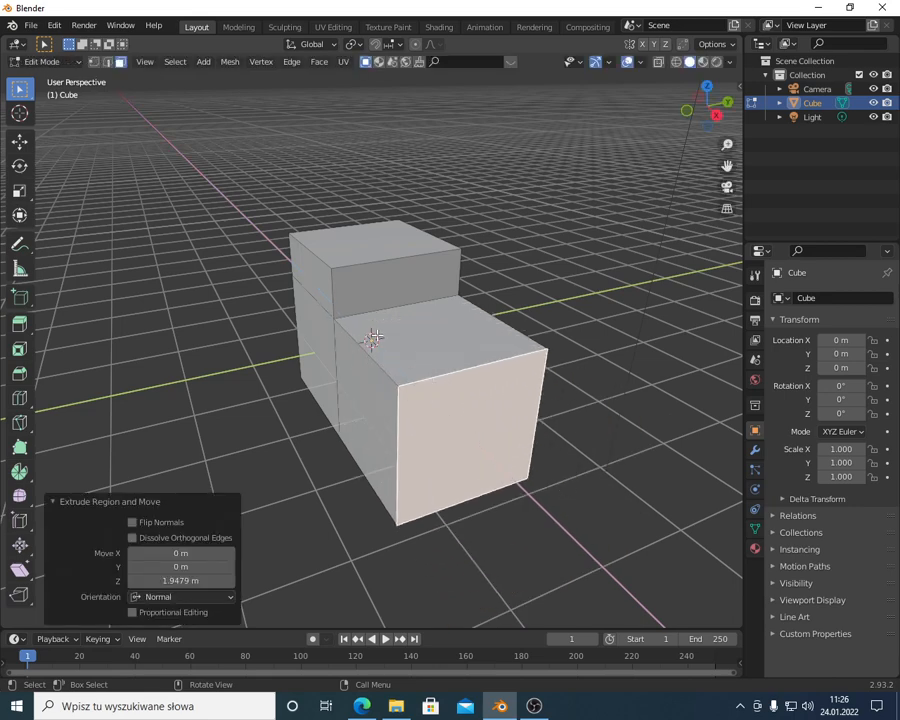
Extrude the upper face of the protruding front block along the global X axis by about 2.86 m.
click(424, 320)
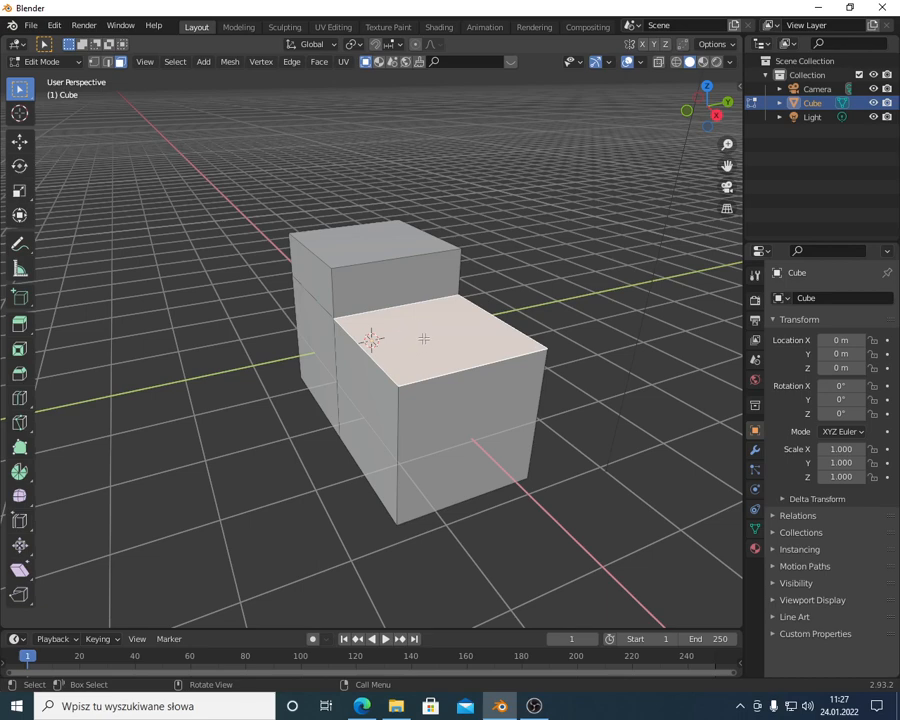
key(e)
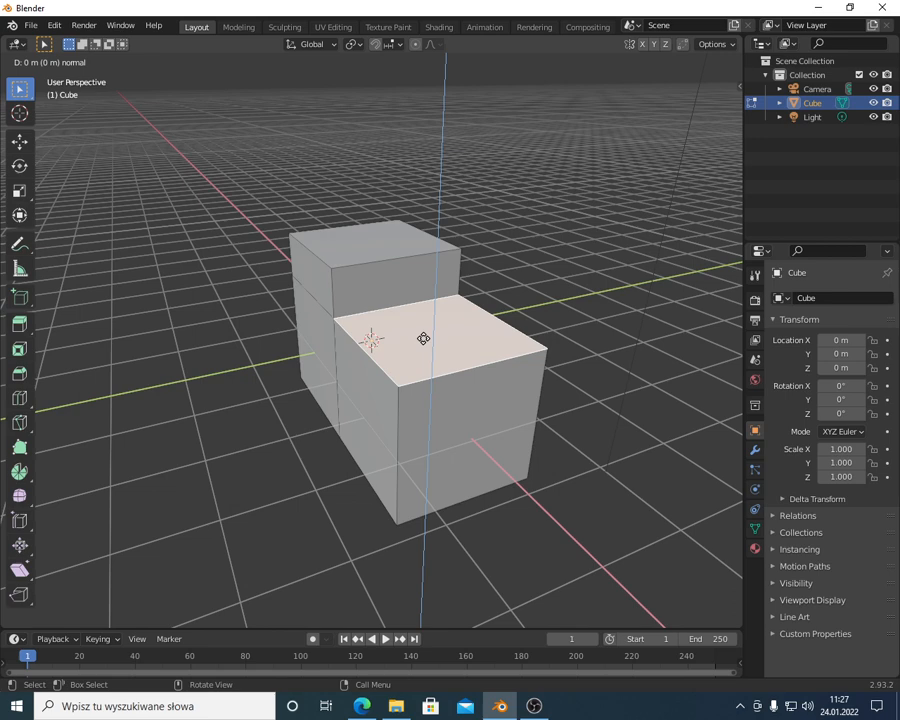
key(x)
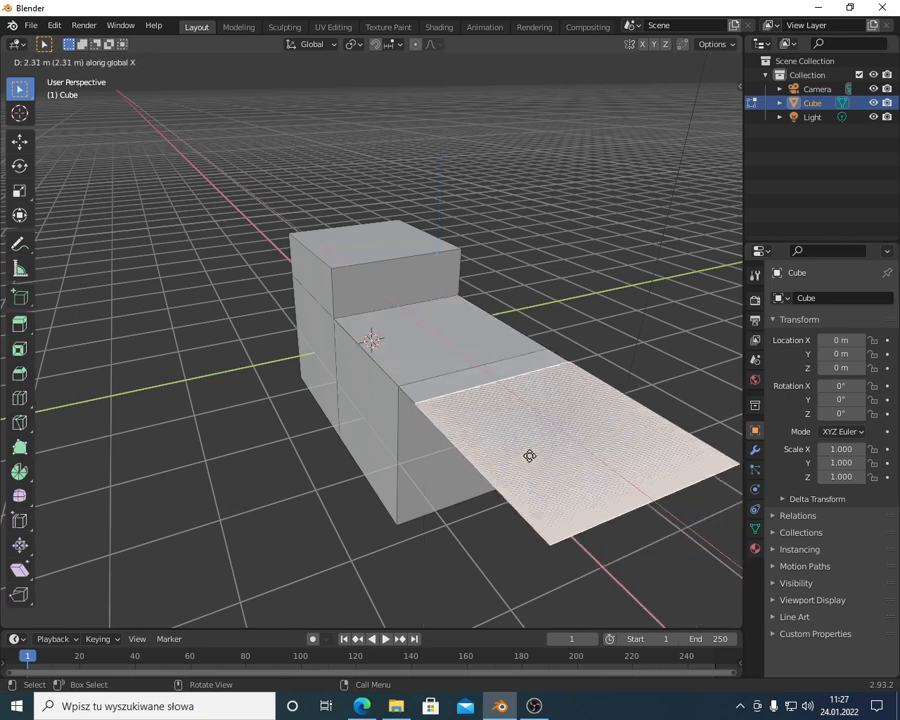
click(568, 500)
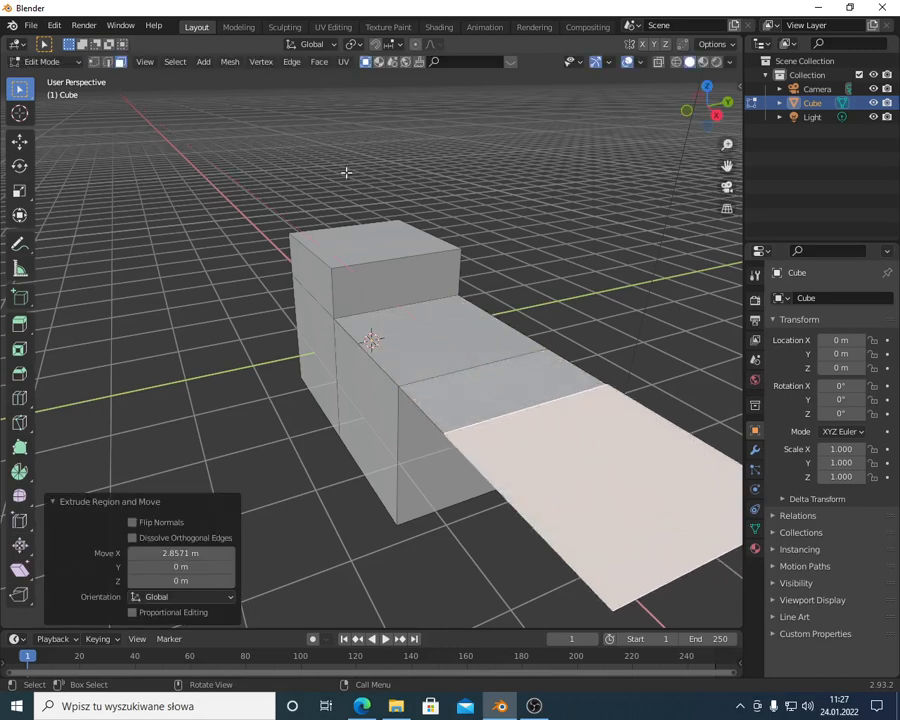
scroll(316, 203, down, 2)
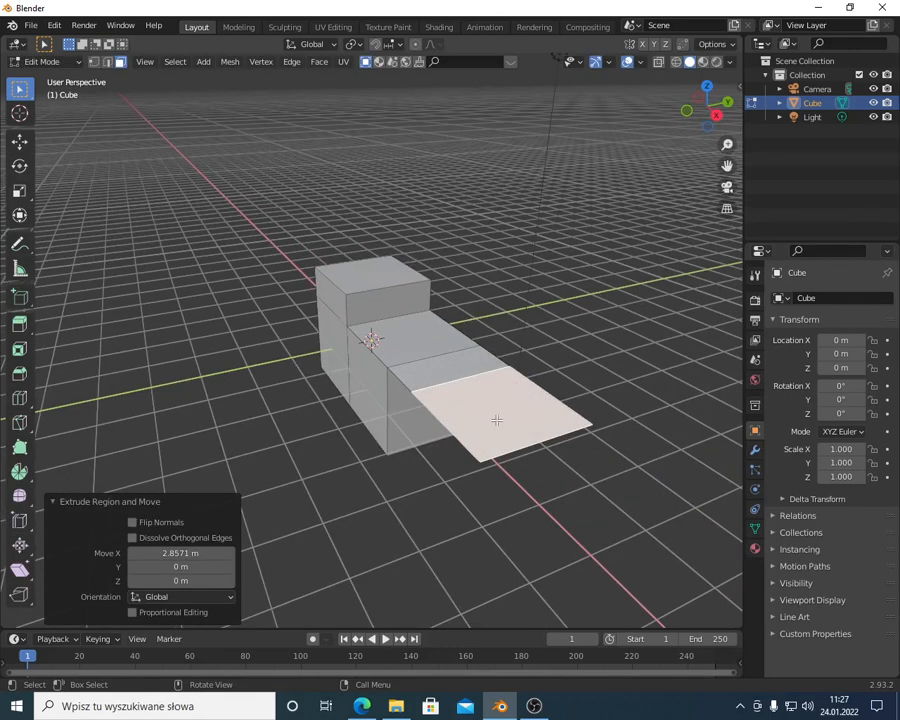
scroll(496, 420, up, 2)
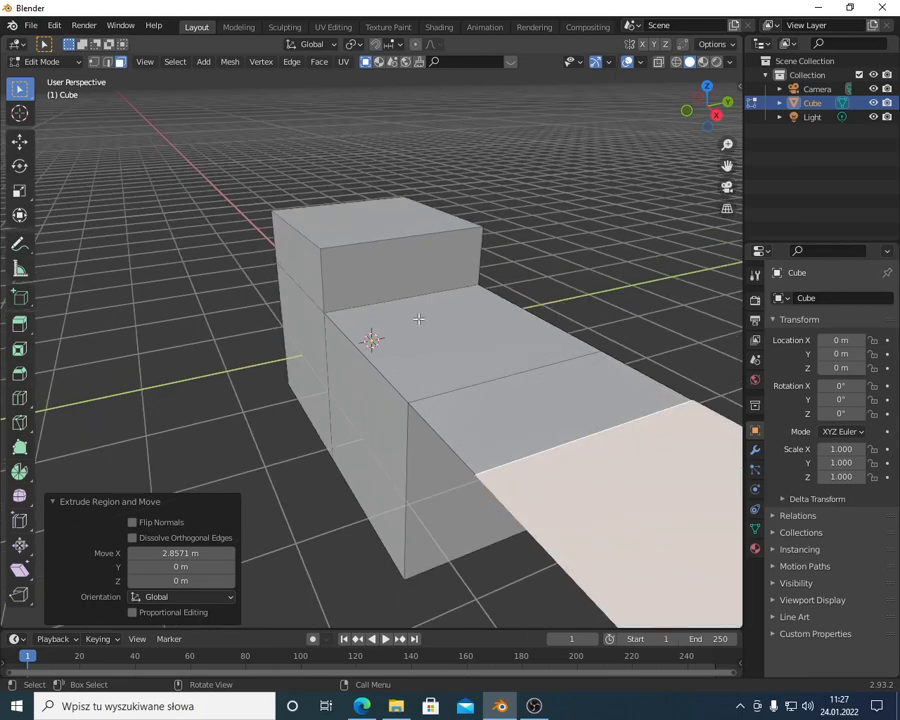
Select the front block's long upper side edge in edge selection mode, and return to face selection mode.
click(108, 62)
click(404, 345)
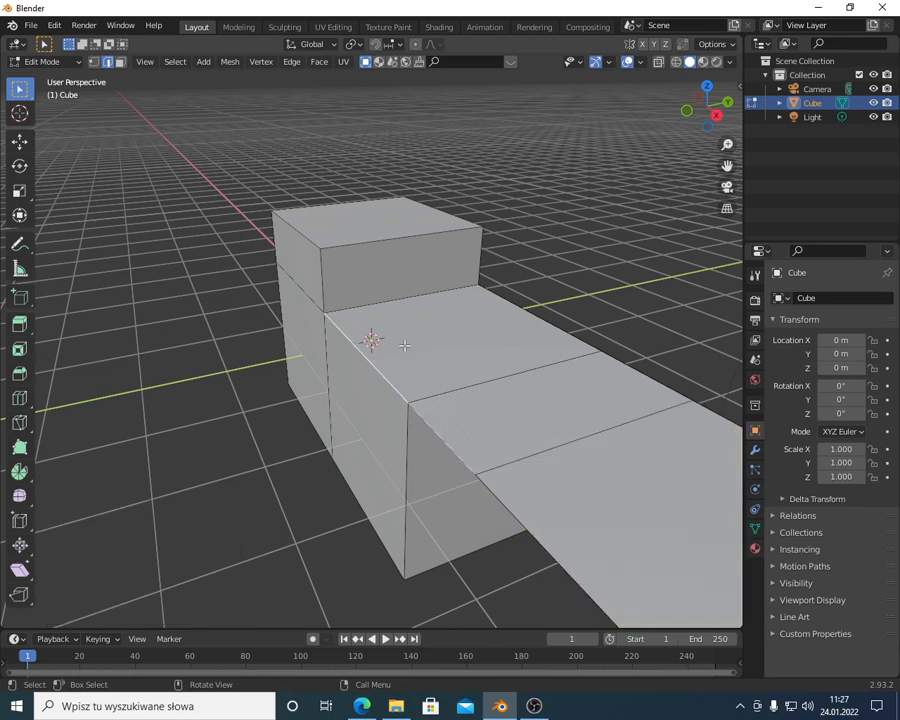
click(120, 62)
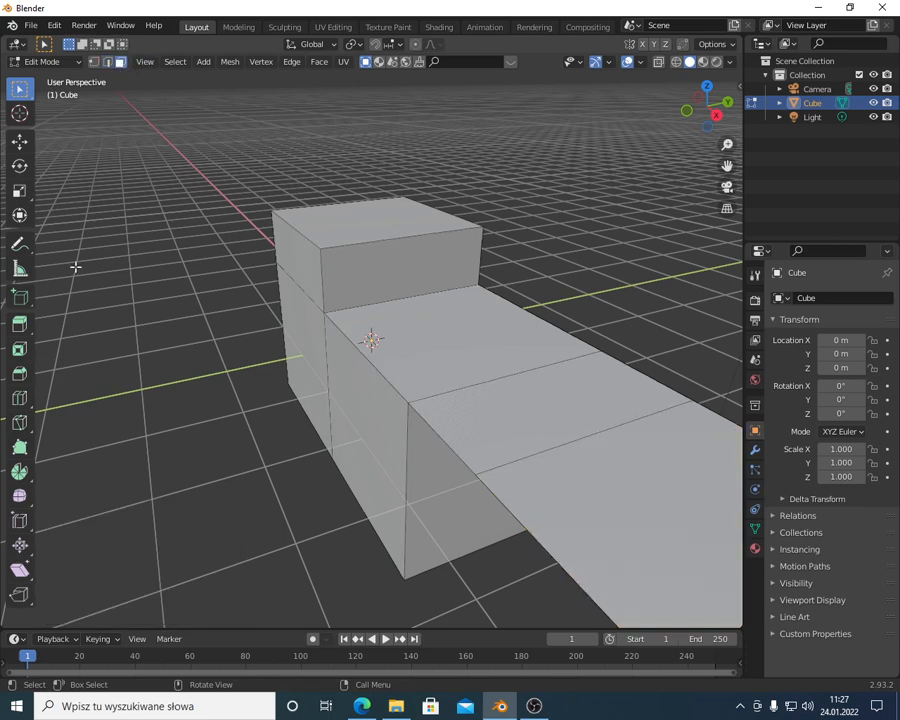
Extrude the top face of the tall rear section upward and out to the side with the Extrude Region tool.
click(15, 326)
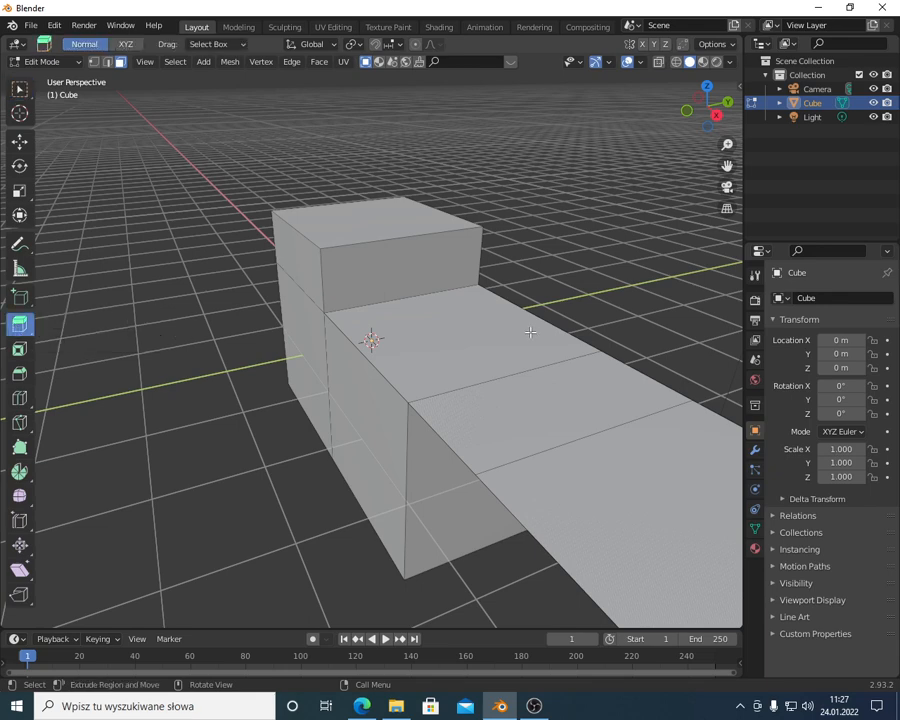
click(434, 332)
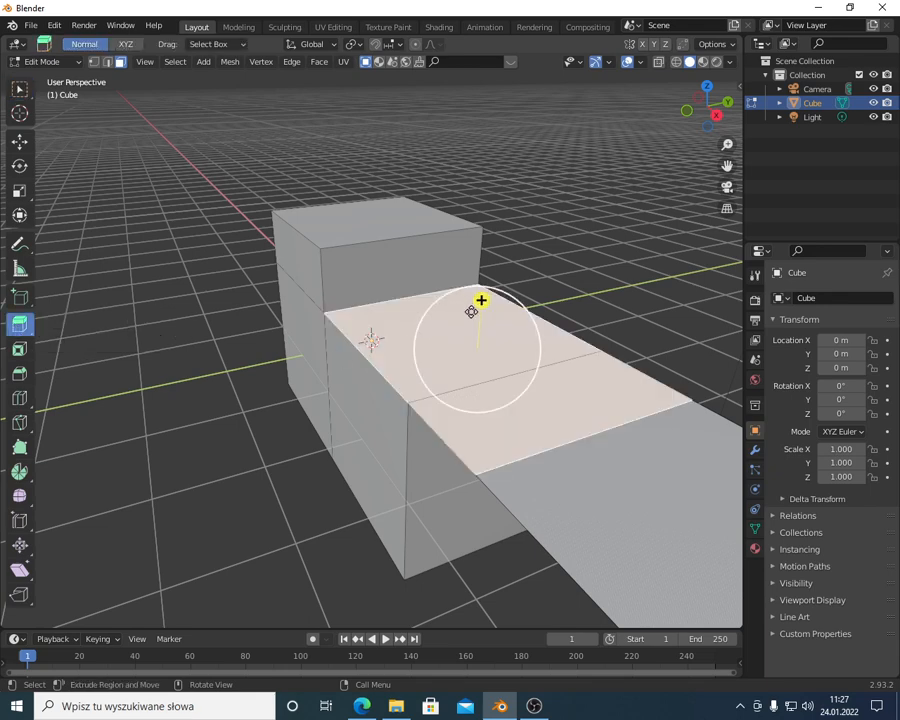
click(397, 236)
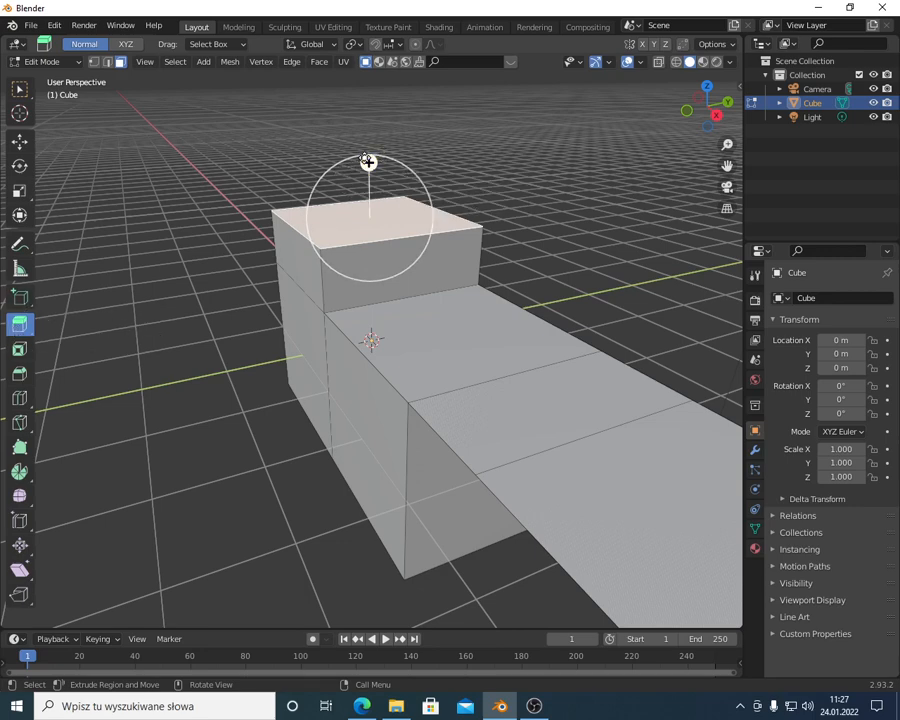
drag(369, 162, 476, 120)
Extrude the flat upper face beside the tall section along the global Y axis by about -3.42 m.
scroll(493, 343, down, 1)
click(491, 337)
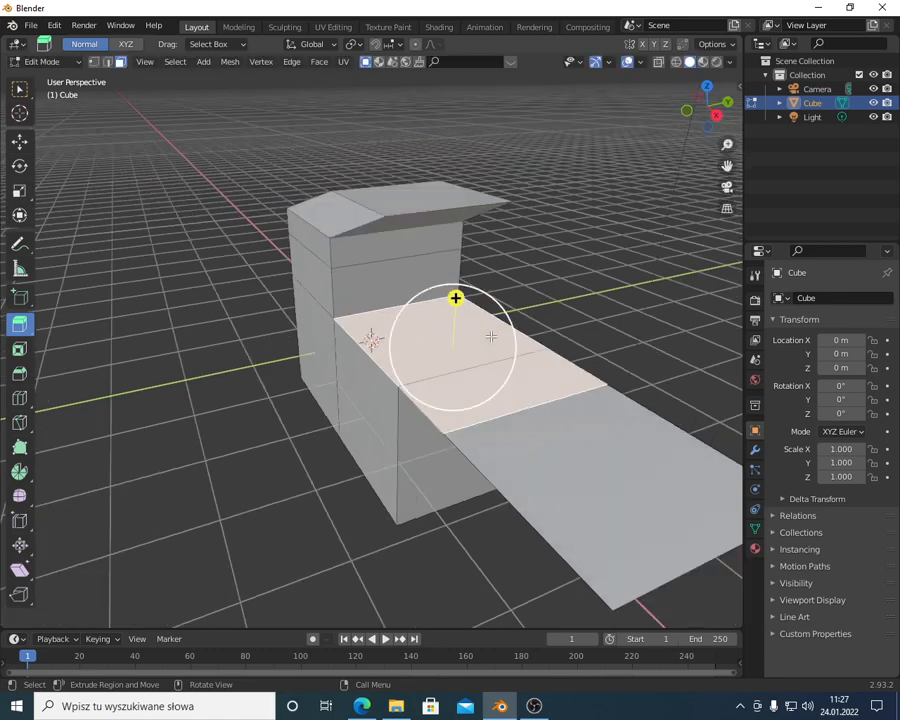
key(e)
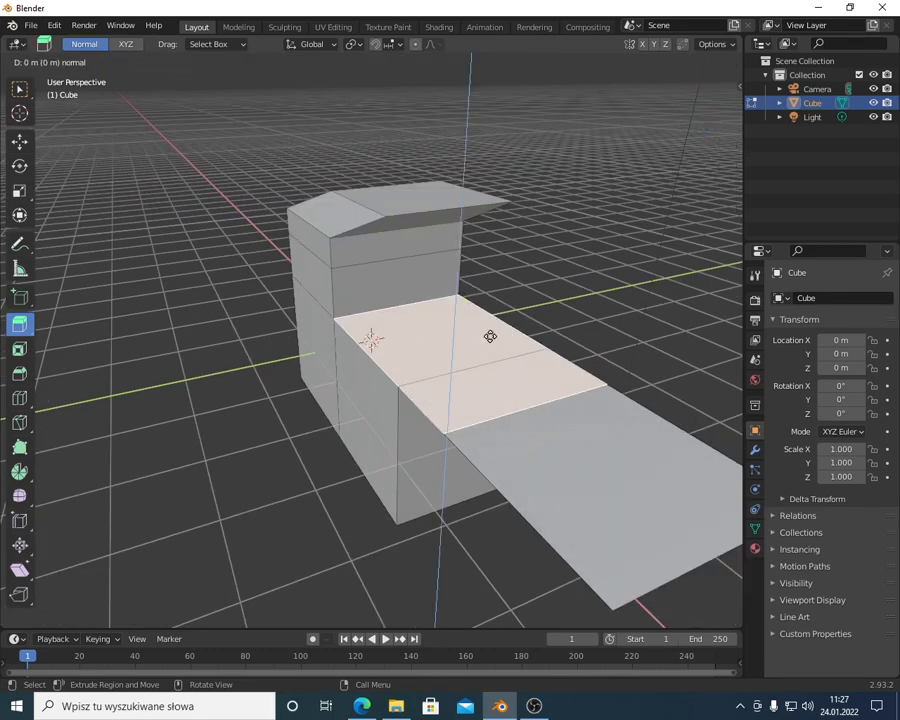
key(y)
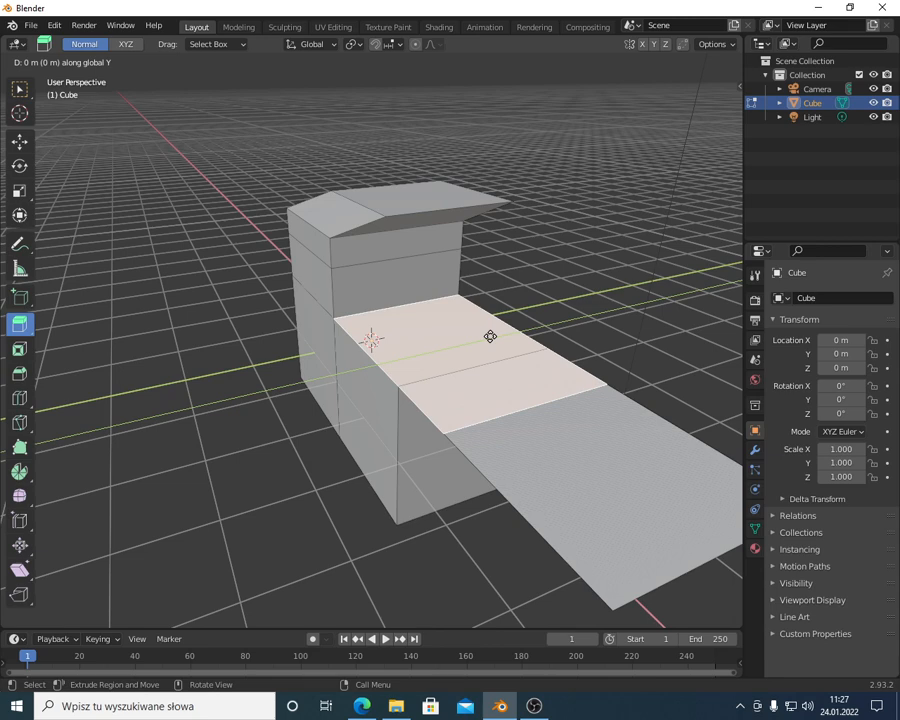
click(189, 408)
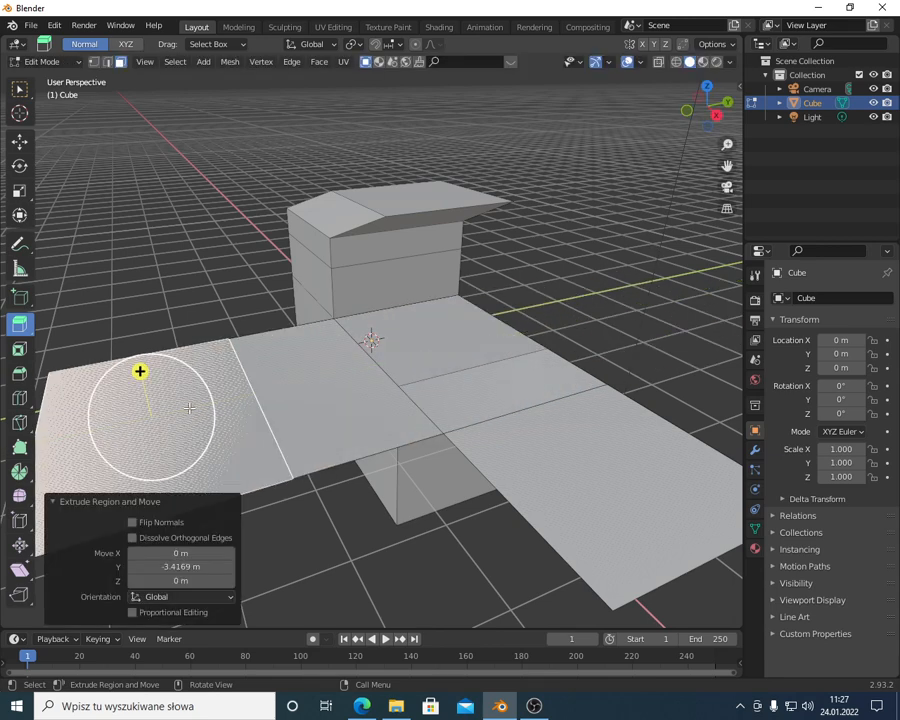
Extrude the flat face at the end of the X-axis extension upward into a tall block and deselect it.
scroll(336, 441, down, 2)
click(479, 409)
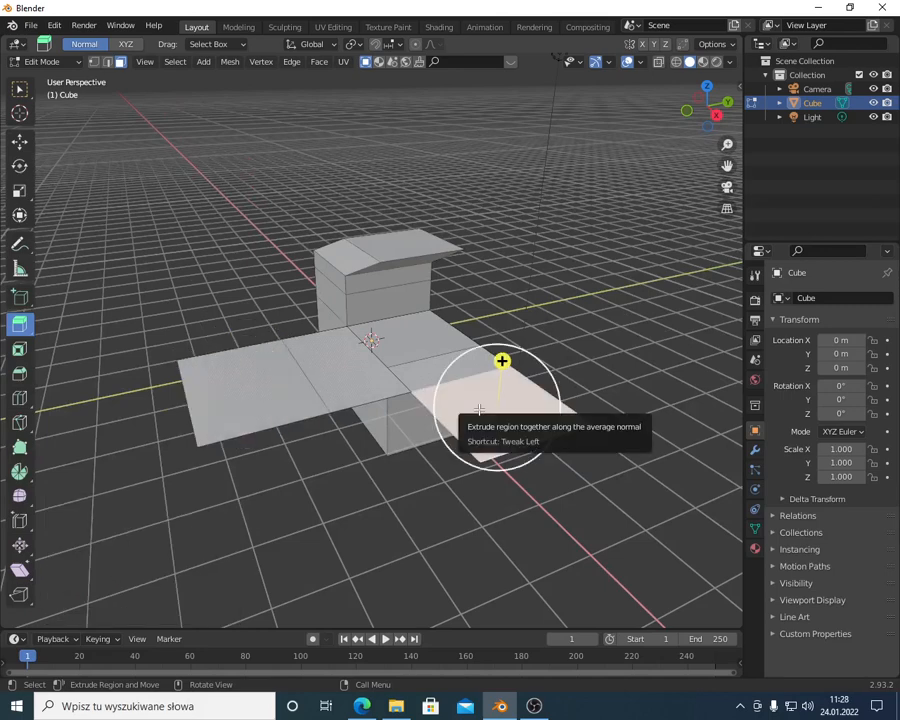
drag(479, 409, 506, 150)
click(346, 226)
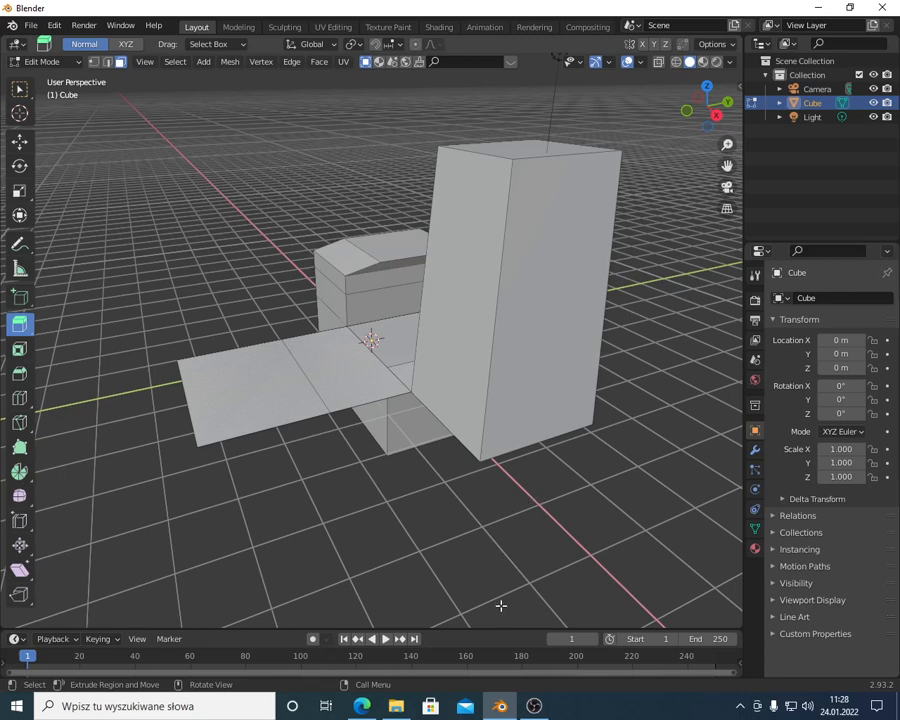
click(534, 706)
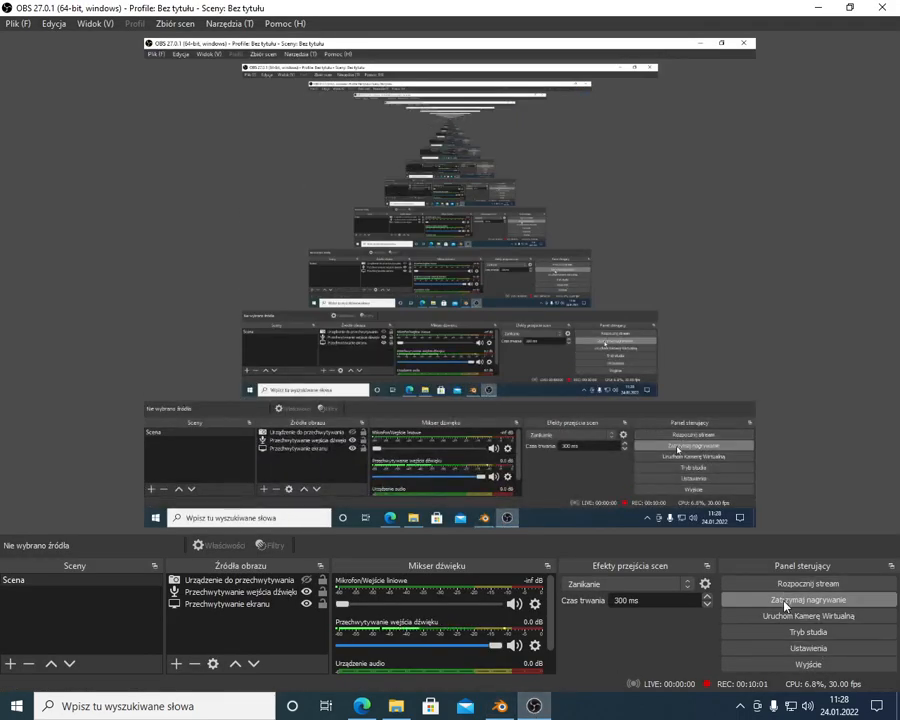